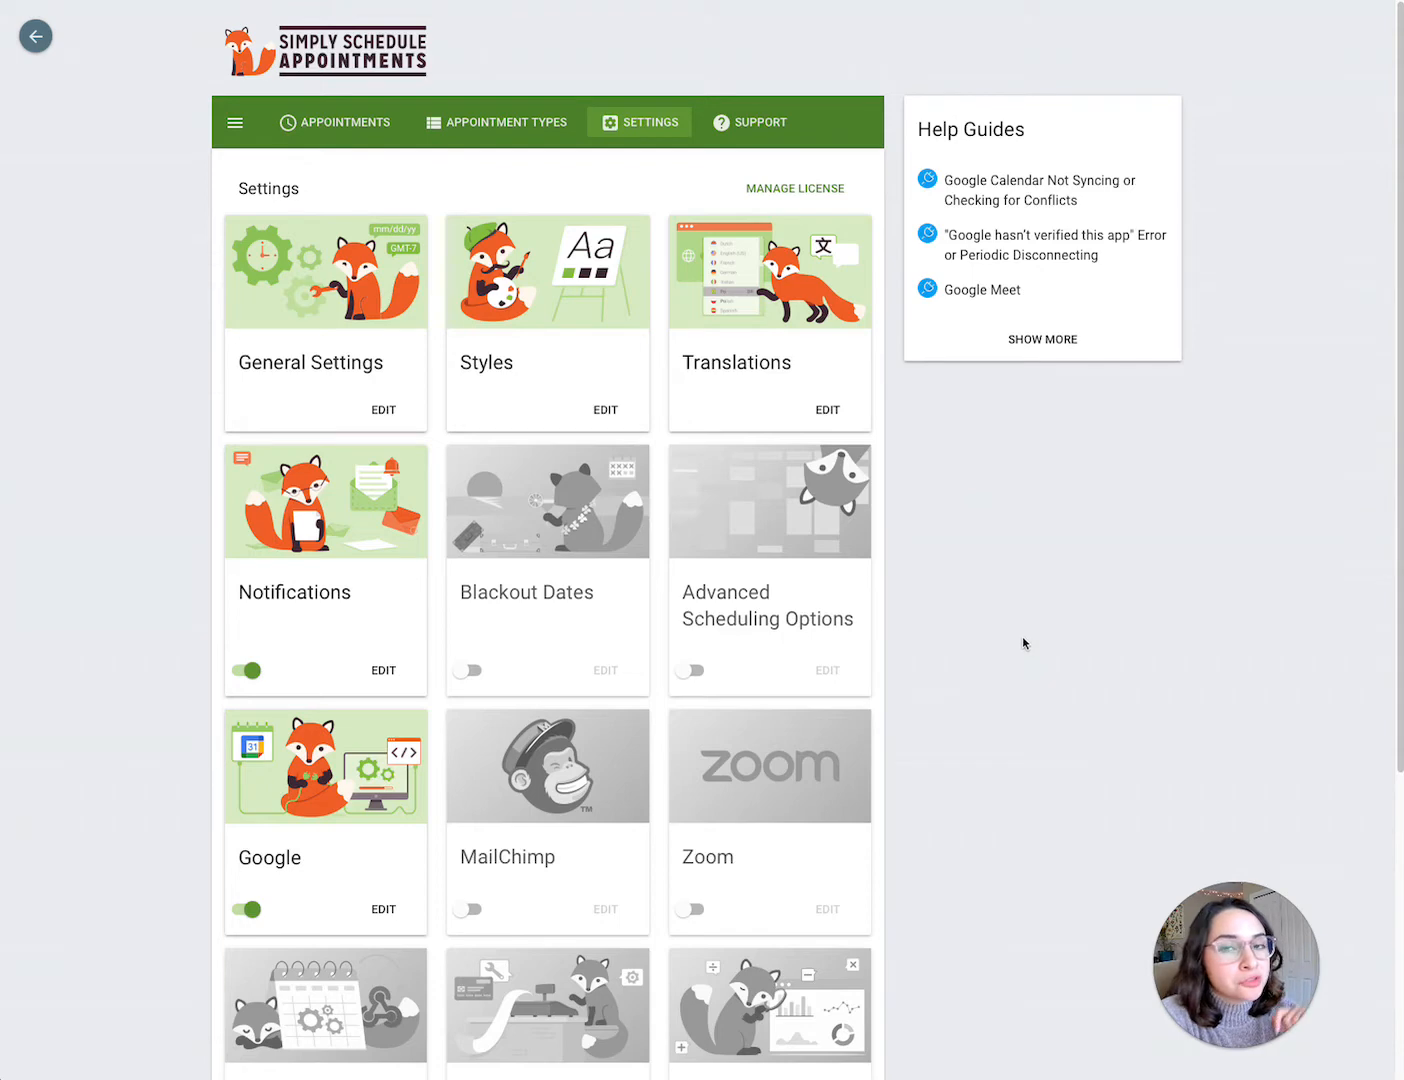
Step: Open the Google integration settings from the settings overview
{"action": "scroll", "coordinate": [1022, 643], "scroll_direction": "down", "scroll_amount": 1}
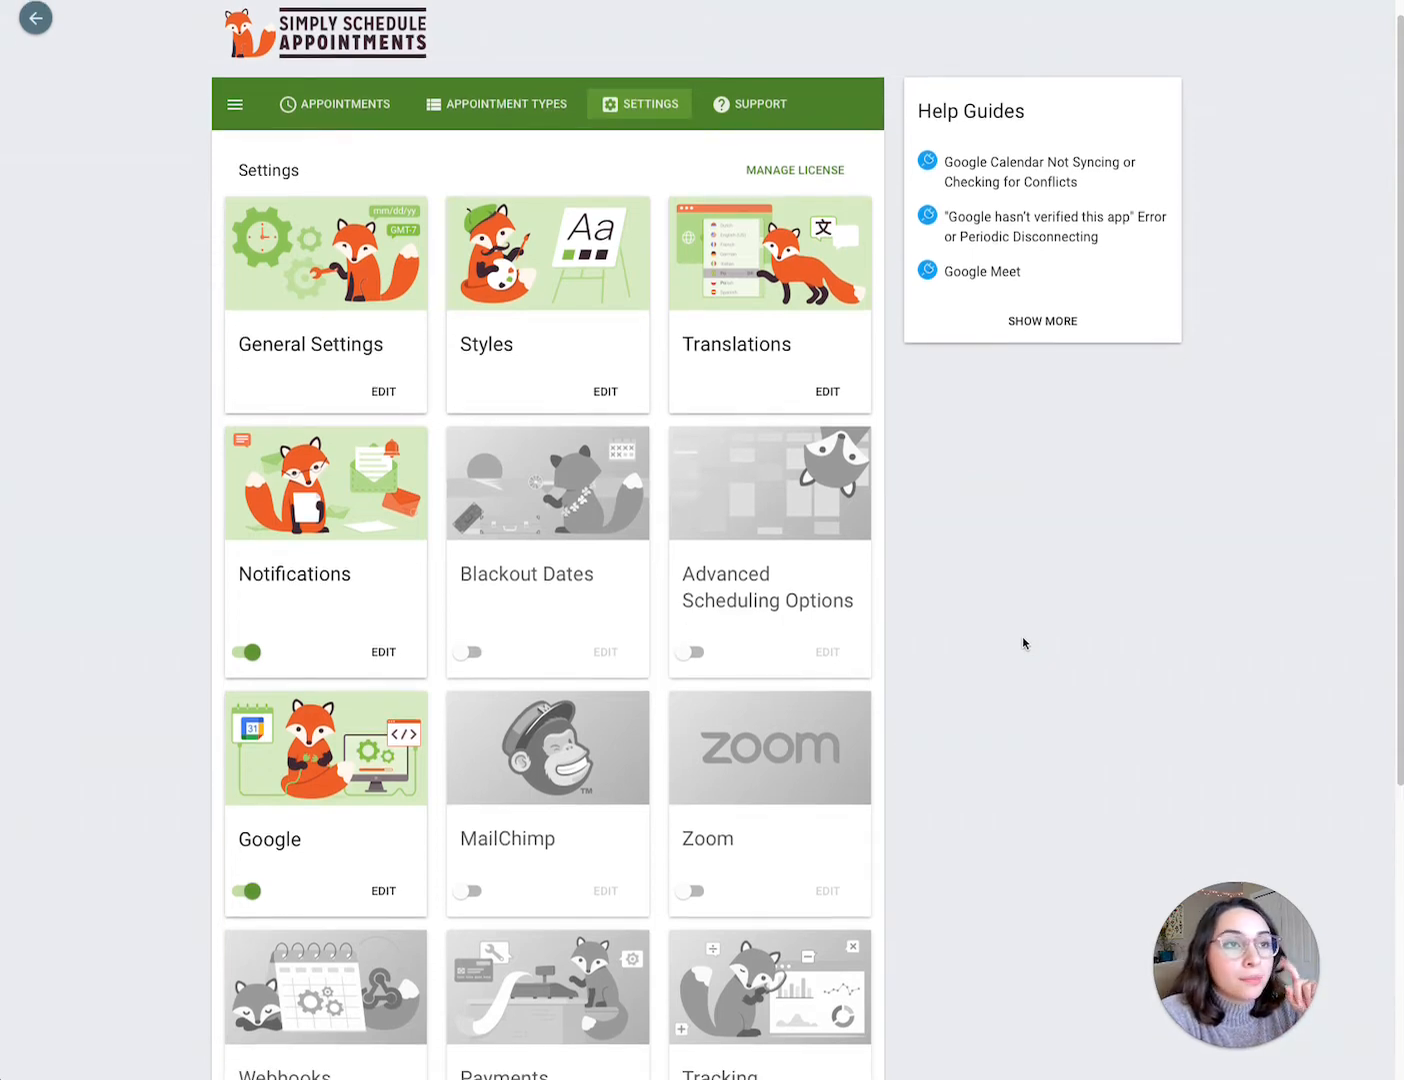
{"action": "scroll", "coordinate": [1023, 643], "scroll_direction": "up", "scroll_amount": 1}
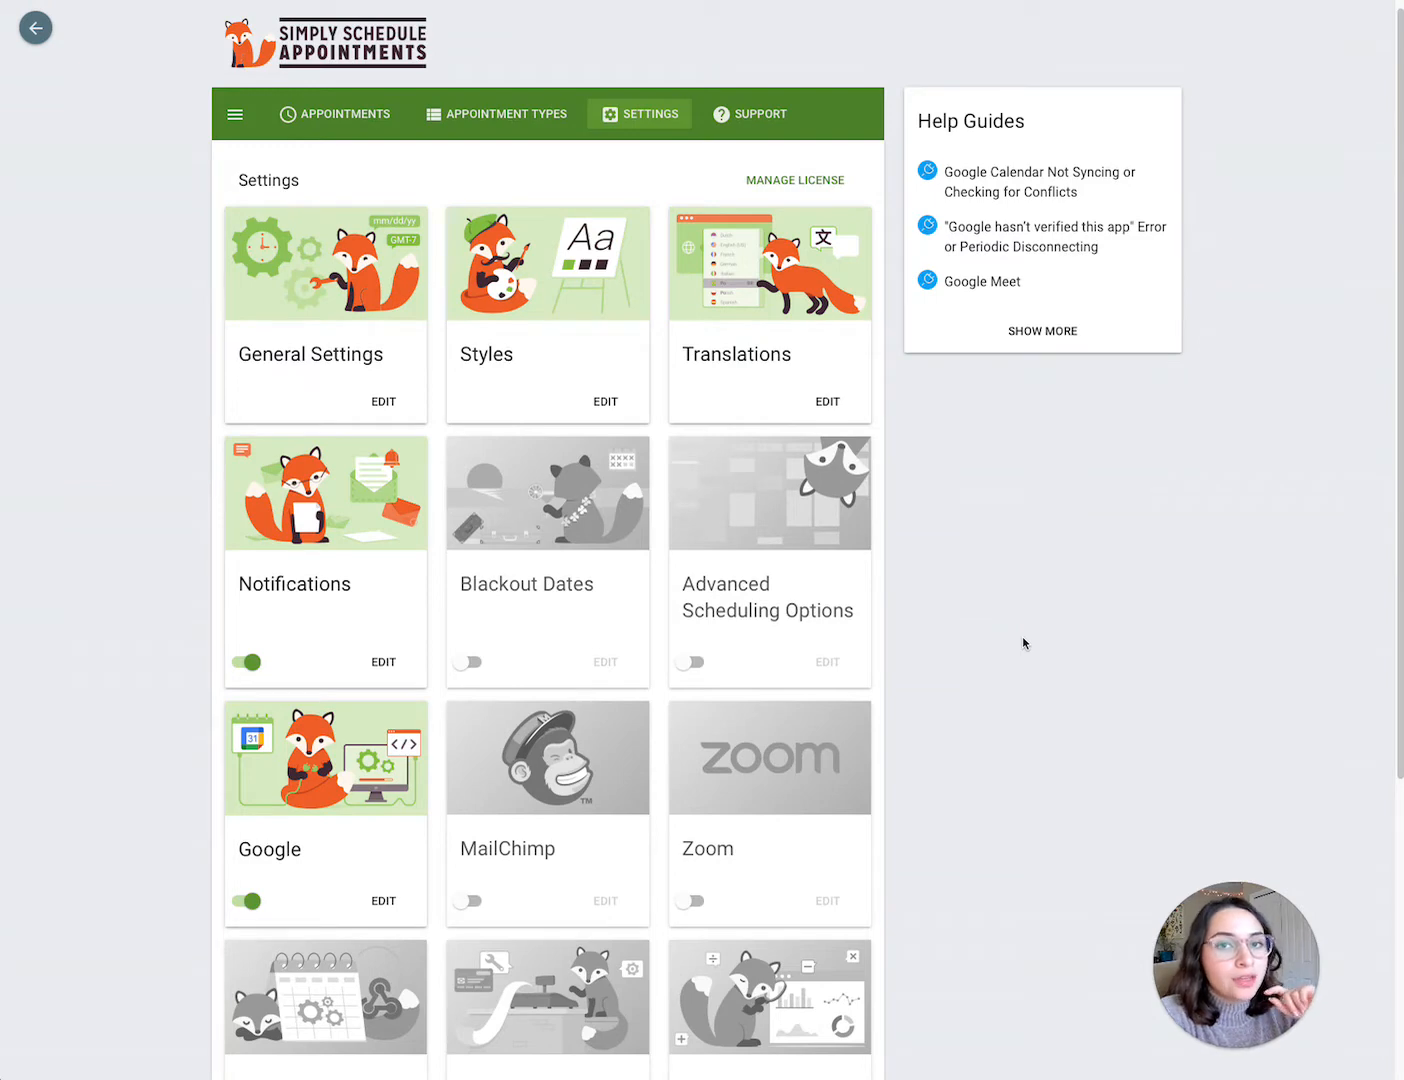
{"action": "scroll", "coordinate": [1022, 639], "scroll_direction": "down", "scroll_amount": 3}
{"action": "scroll", "coordinate": [1022, 642], "scroll_direction": "up", "scroll_amount": 1}
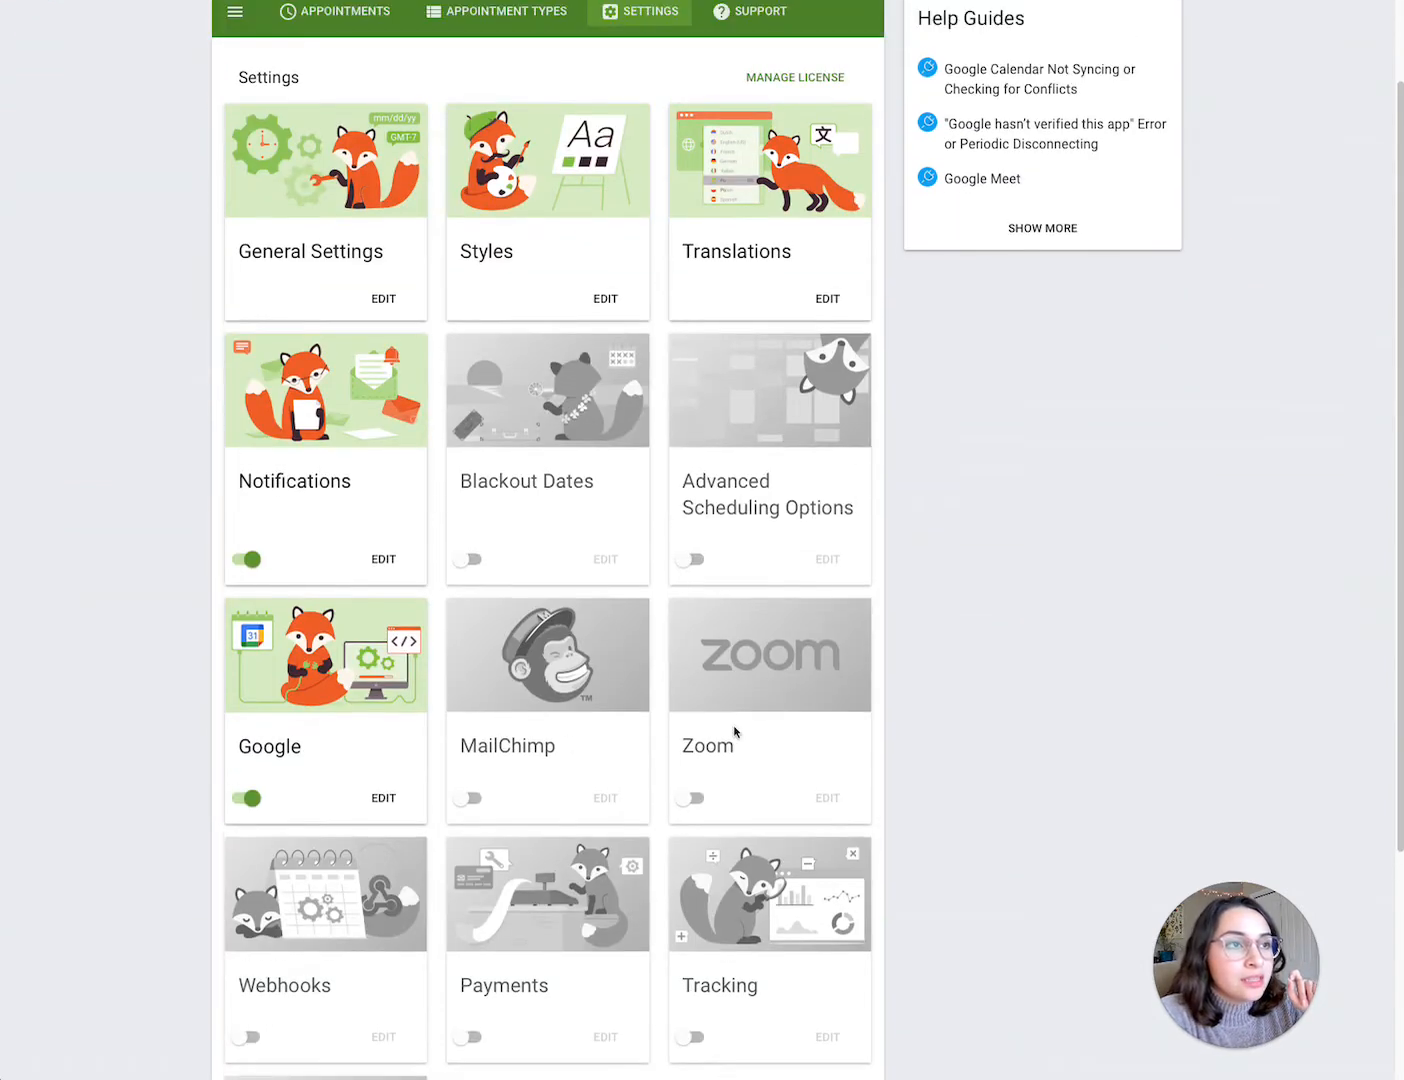
{"action": "left_click", "coordinate": [399, 722]}
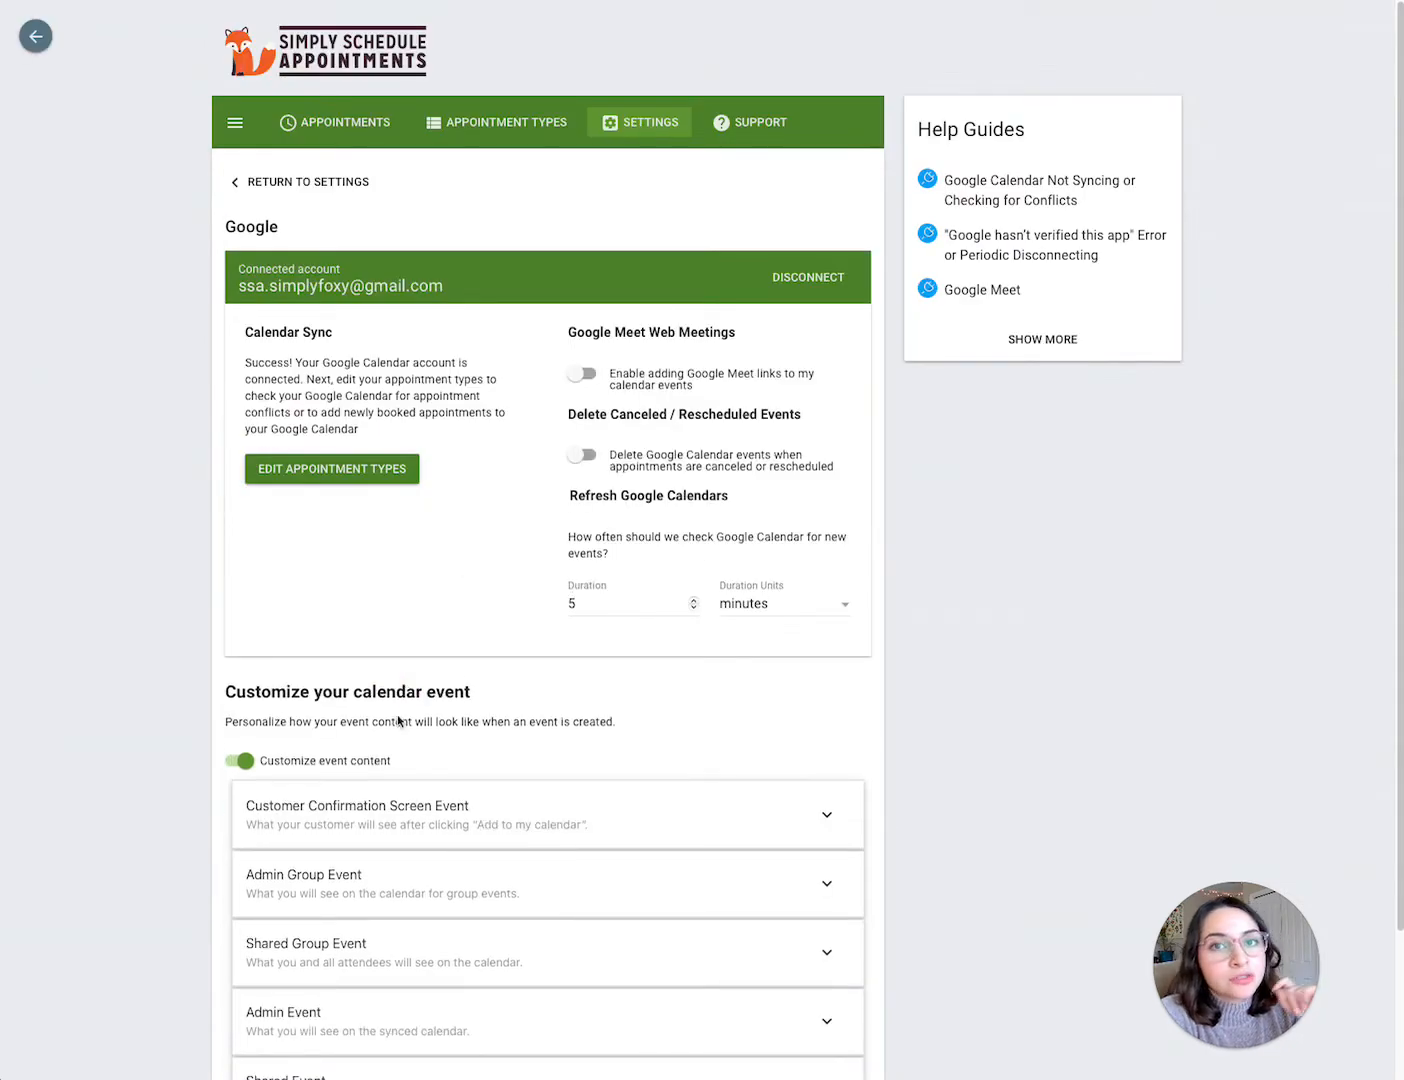
Step: Review the Google calendar sync options and the calendar event customization section
{"action": "scroll", "coordinate": [502, 663], "scroll_direction": "down", "scroll_amount": 1}
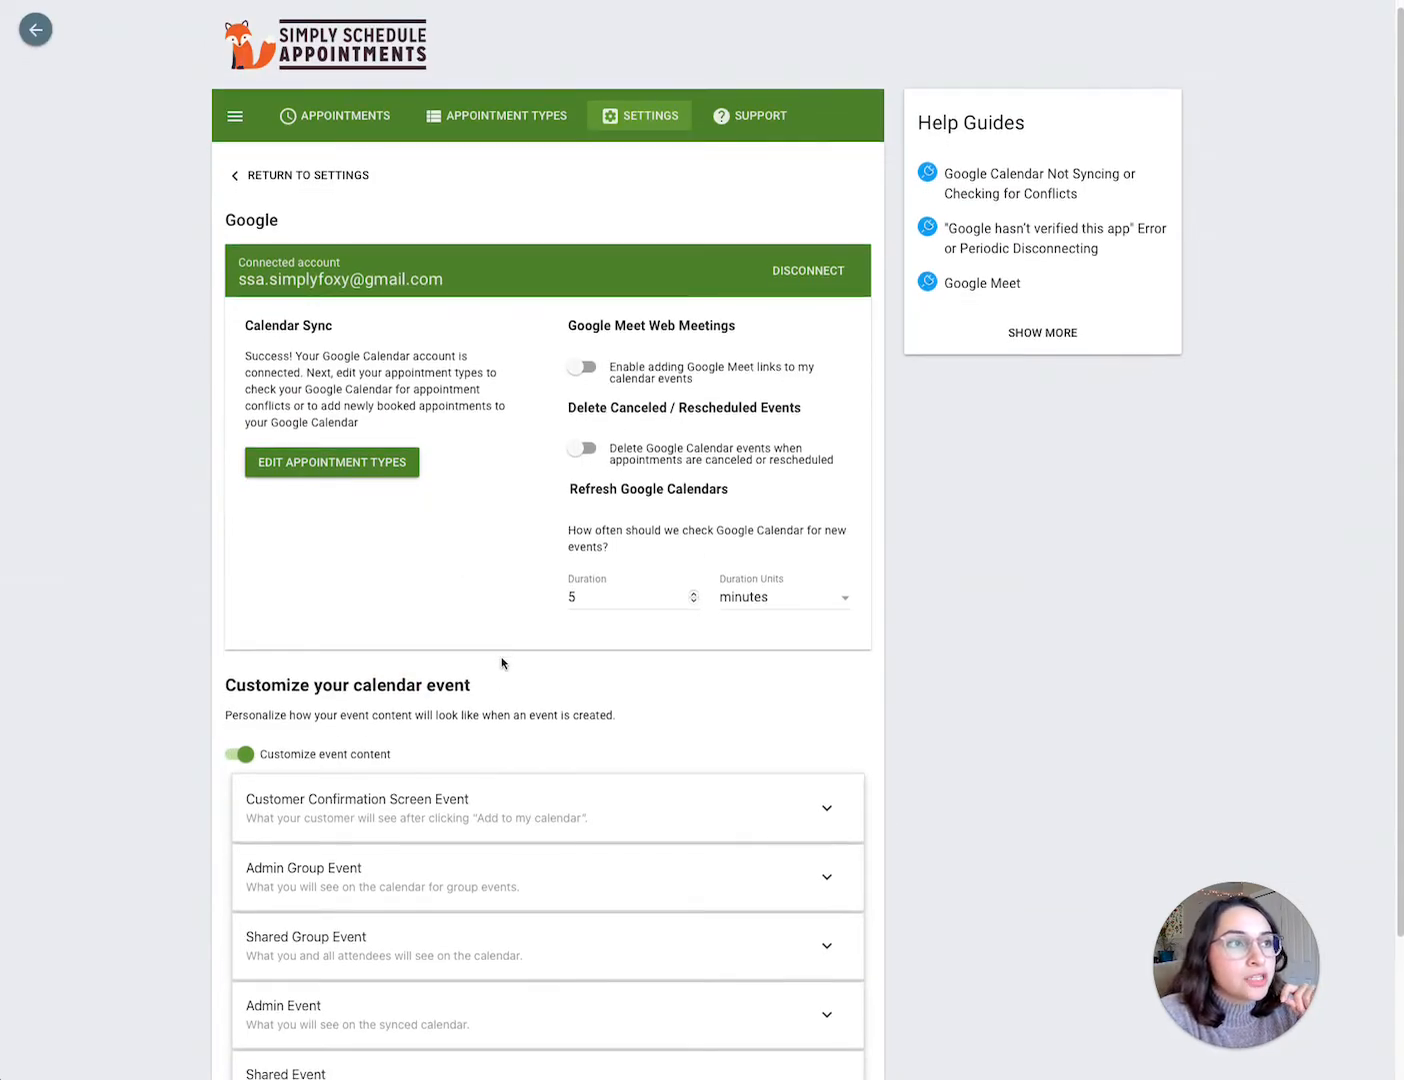
{"action": "scroll", "coordinate": [502, 663], "scroll_direction": "down", "scroll_amount": 1}
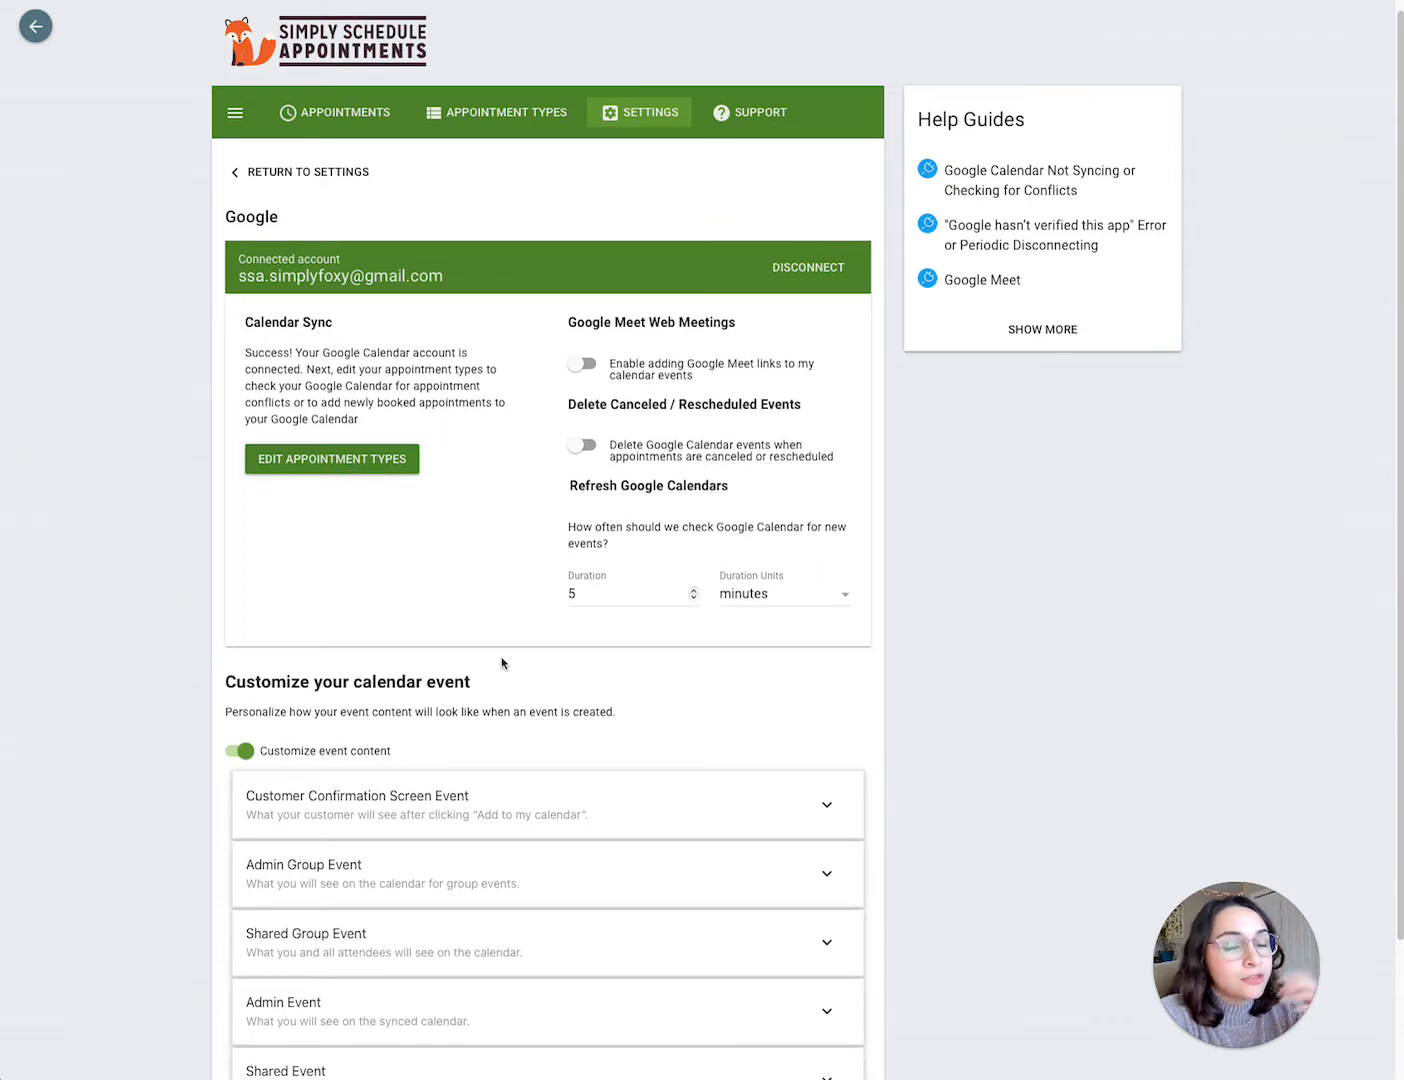
{"action": "scroll", "coordinate": [503, 662], "scroll_direction": "down", "scroll_amount": 1}
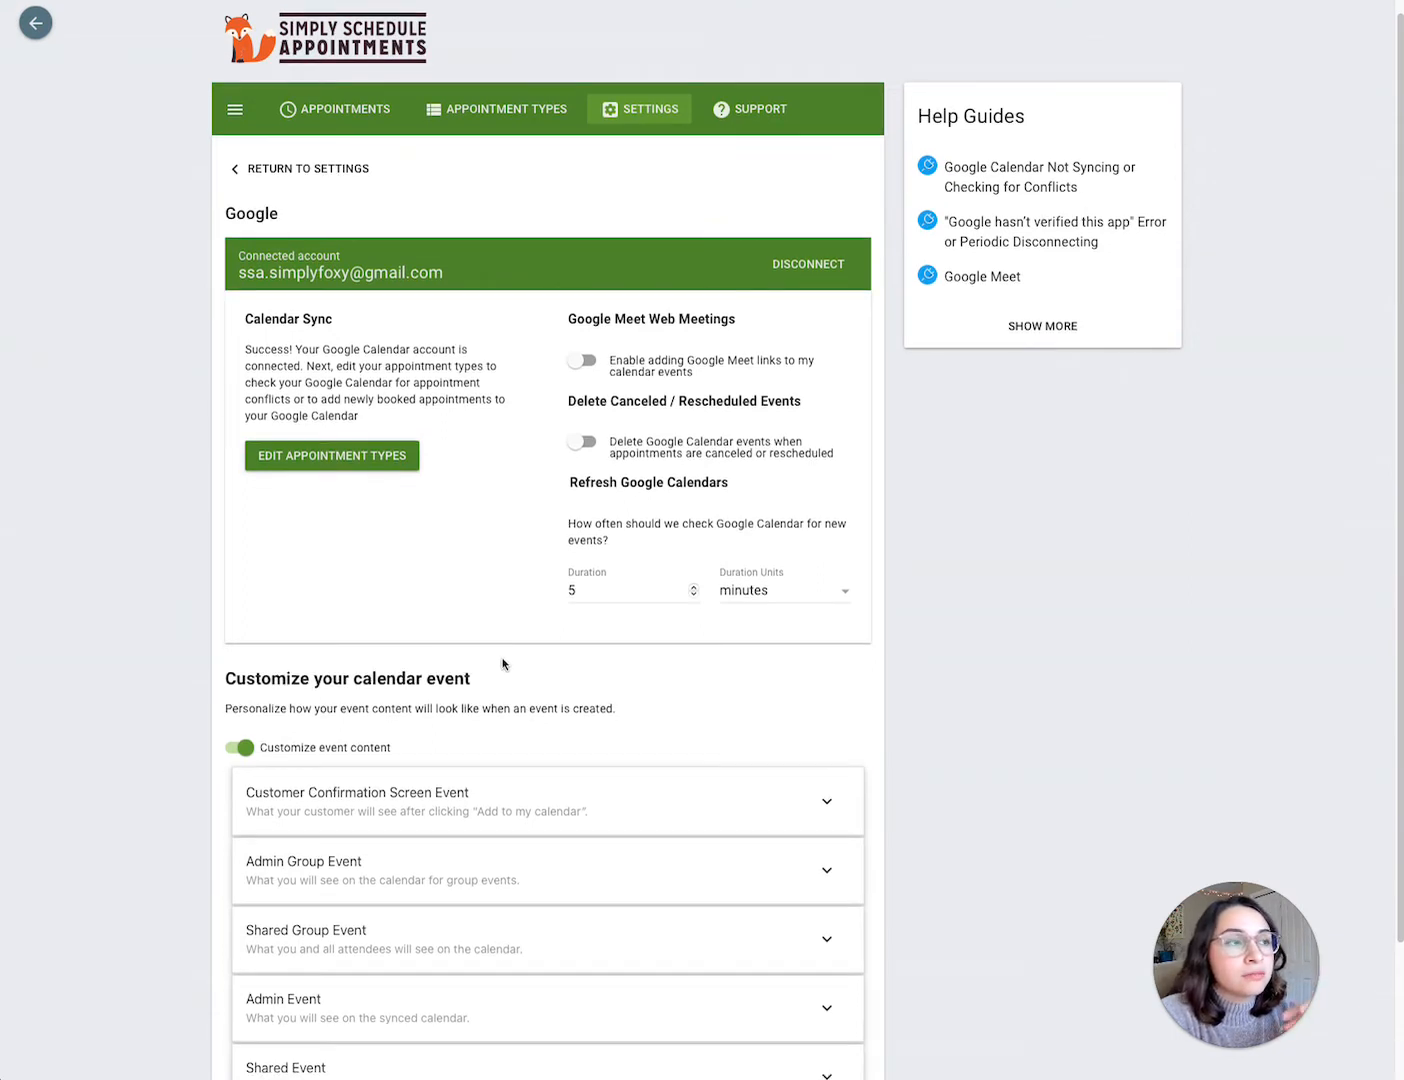
{"action": "scroll", "coordinate": [502, 662], "scroll_direction": "down", "scroll_amount": 1}
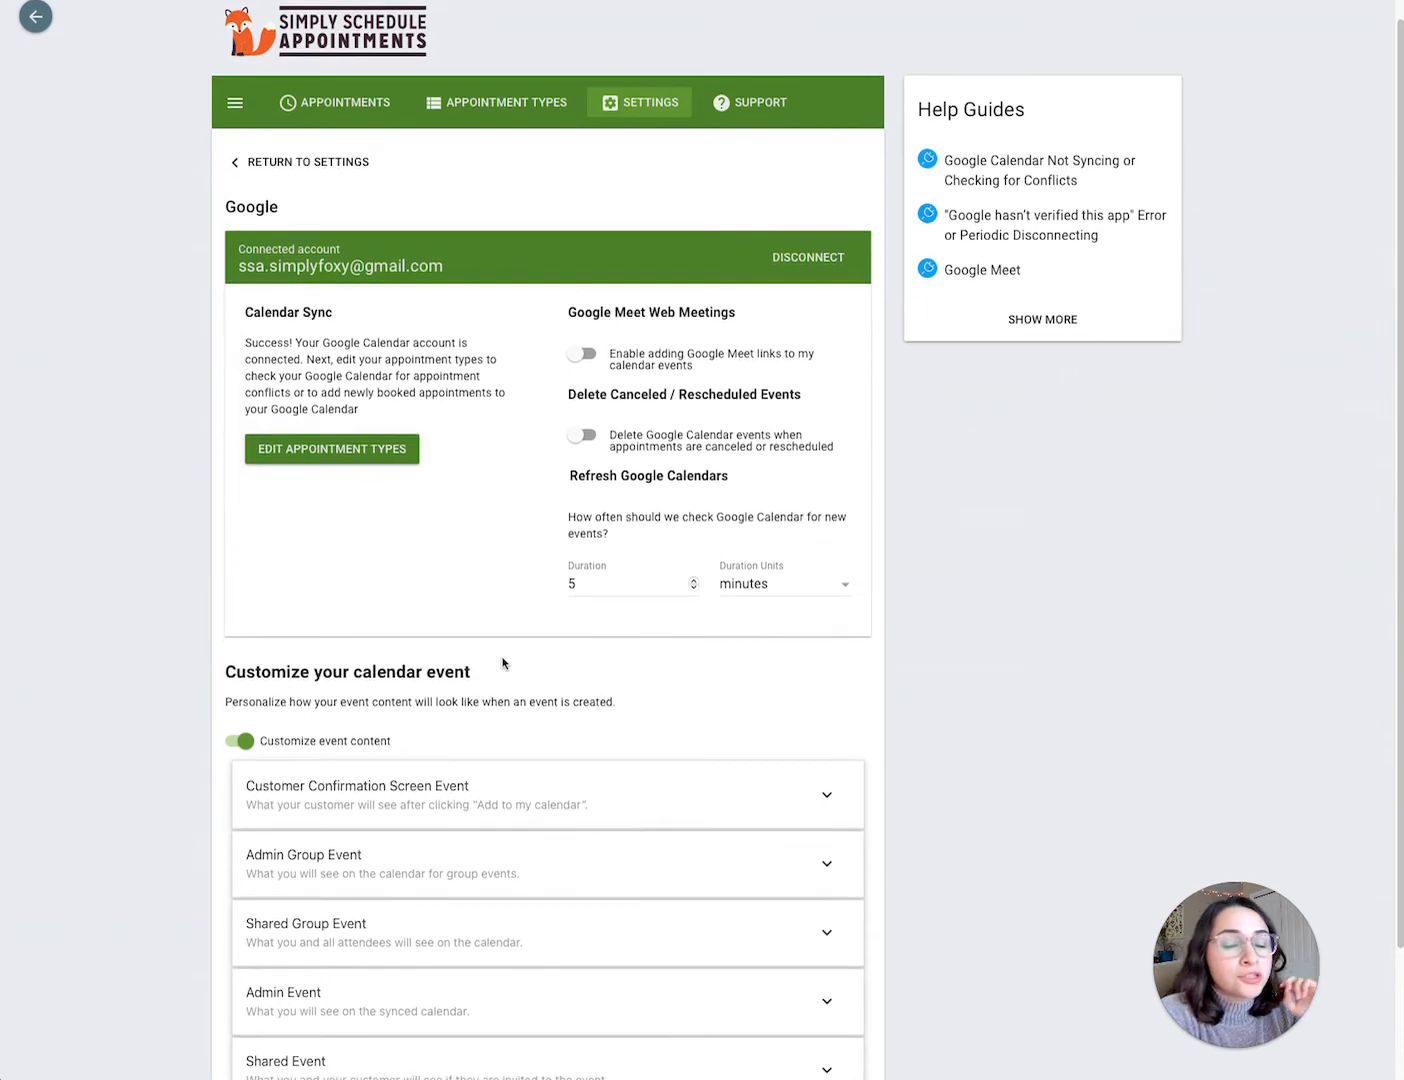
{"action": "scroll", "coordinate": [502, 663], "scroll_direction": "down", "scroll_amount": 2}
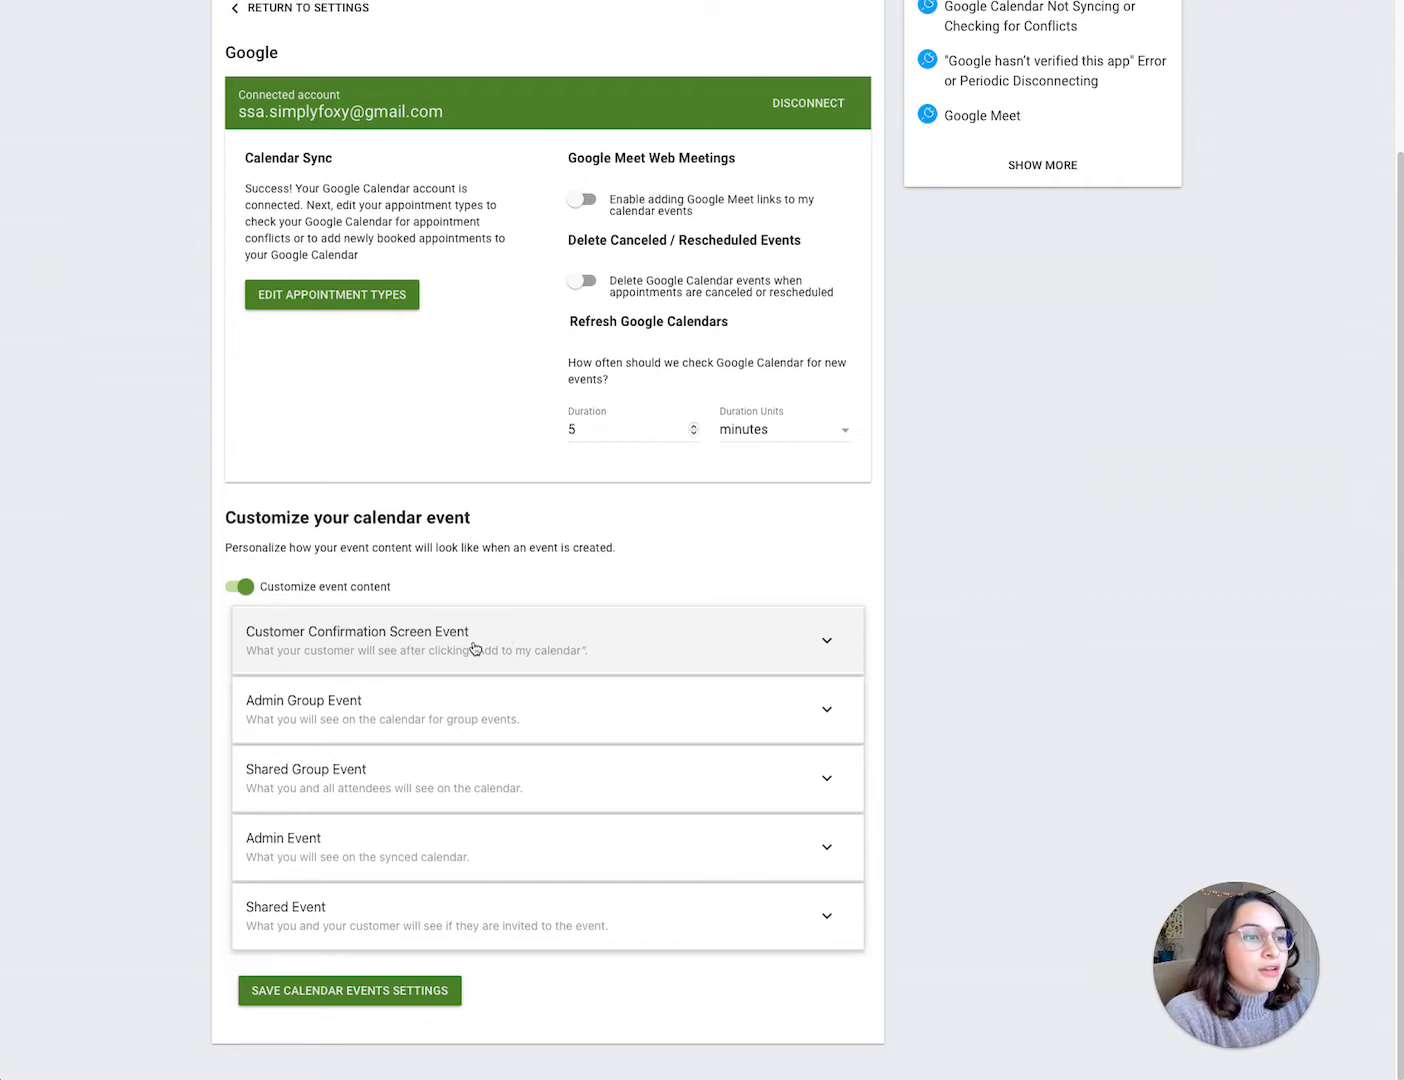
{"action": "scroll", "coordinate": [476, 647], "scroll_direction": "up", "scroll_amount": 1}
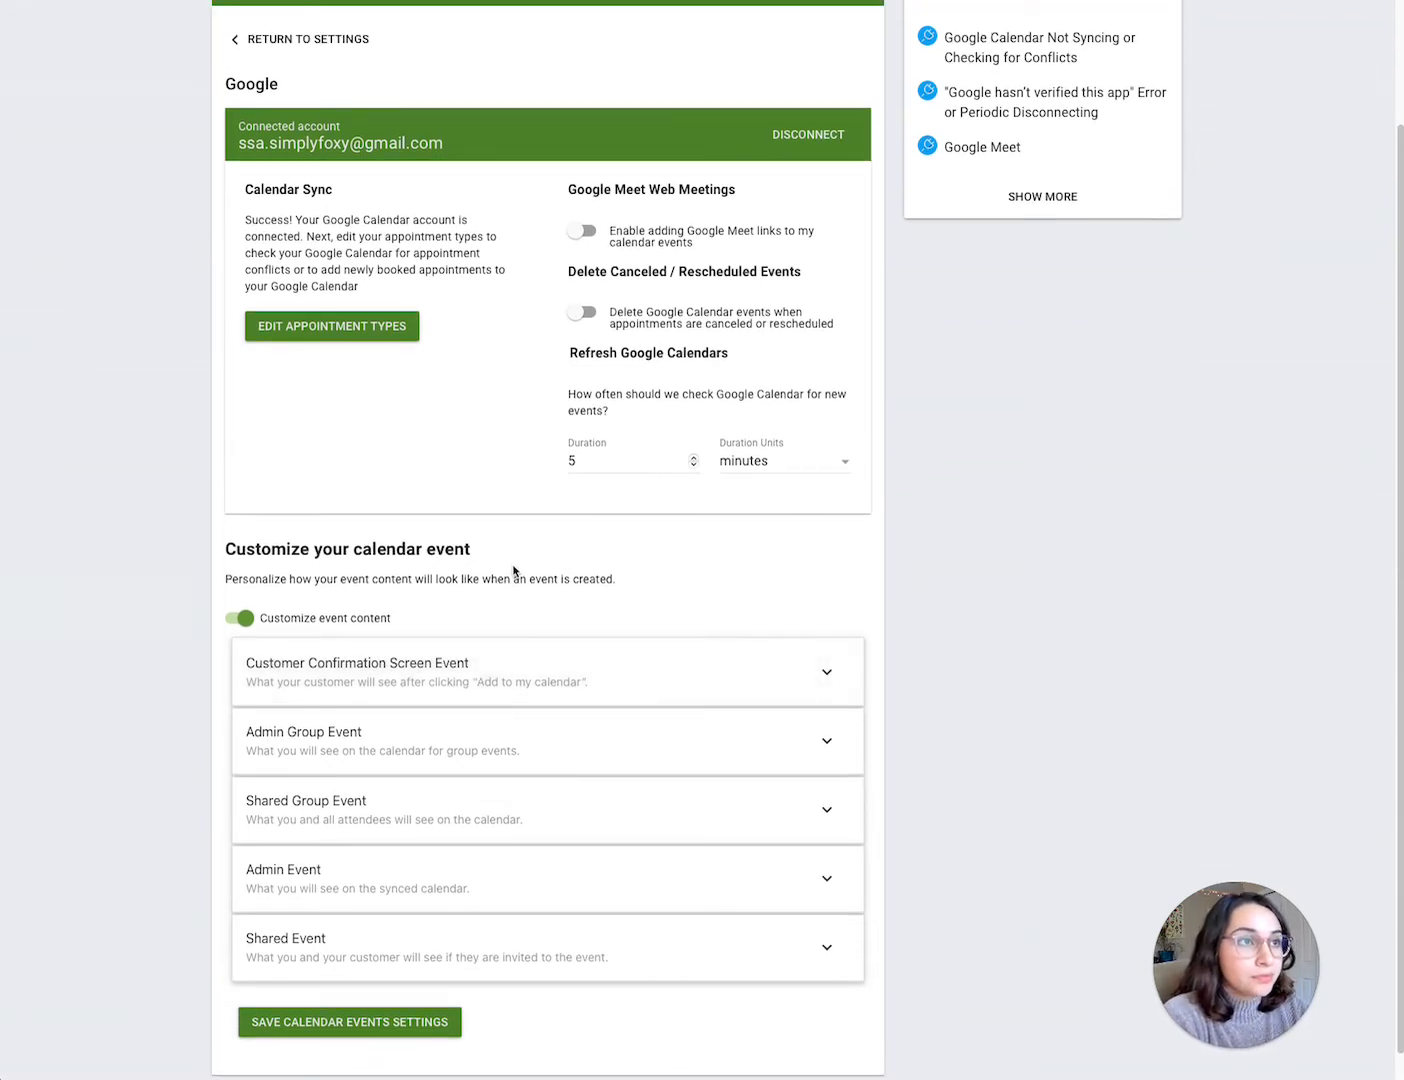
{"action": "scroll", "coordinate": [514, 570], "scroll_direction": "up", "scroll_amount": 1}
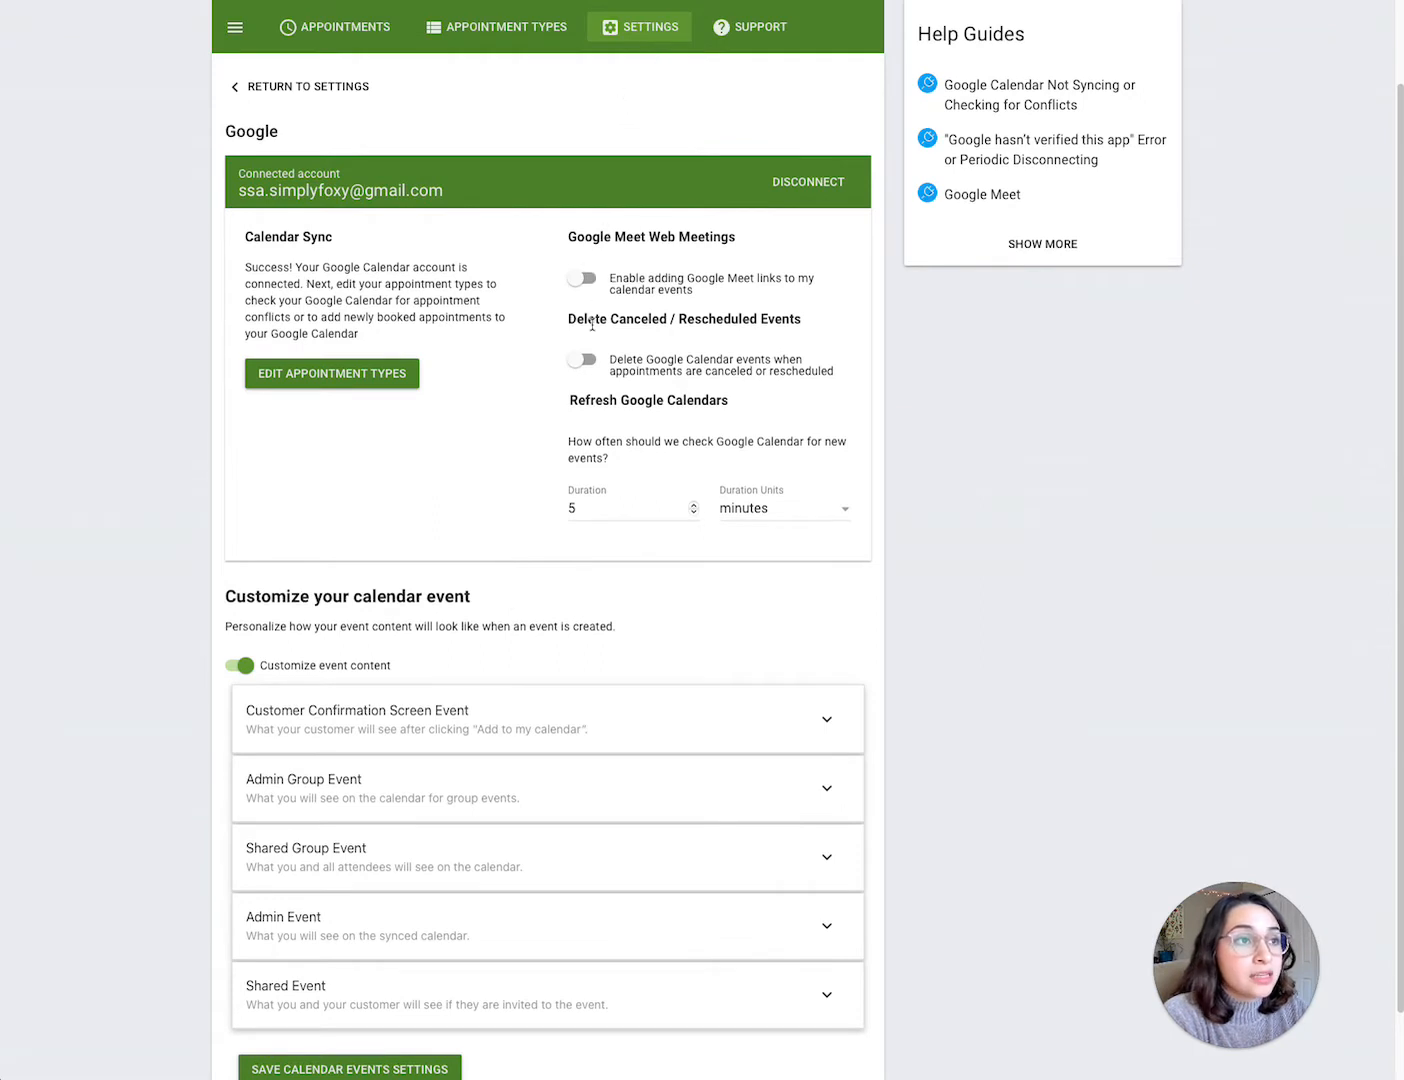
{"action": "scroll", "coordinate": [337, 460], "scroll_direction": "down", "scroll_amount": 1}
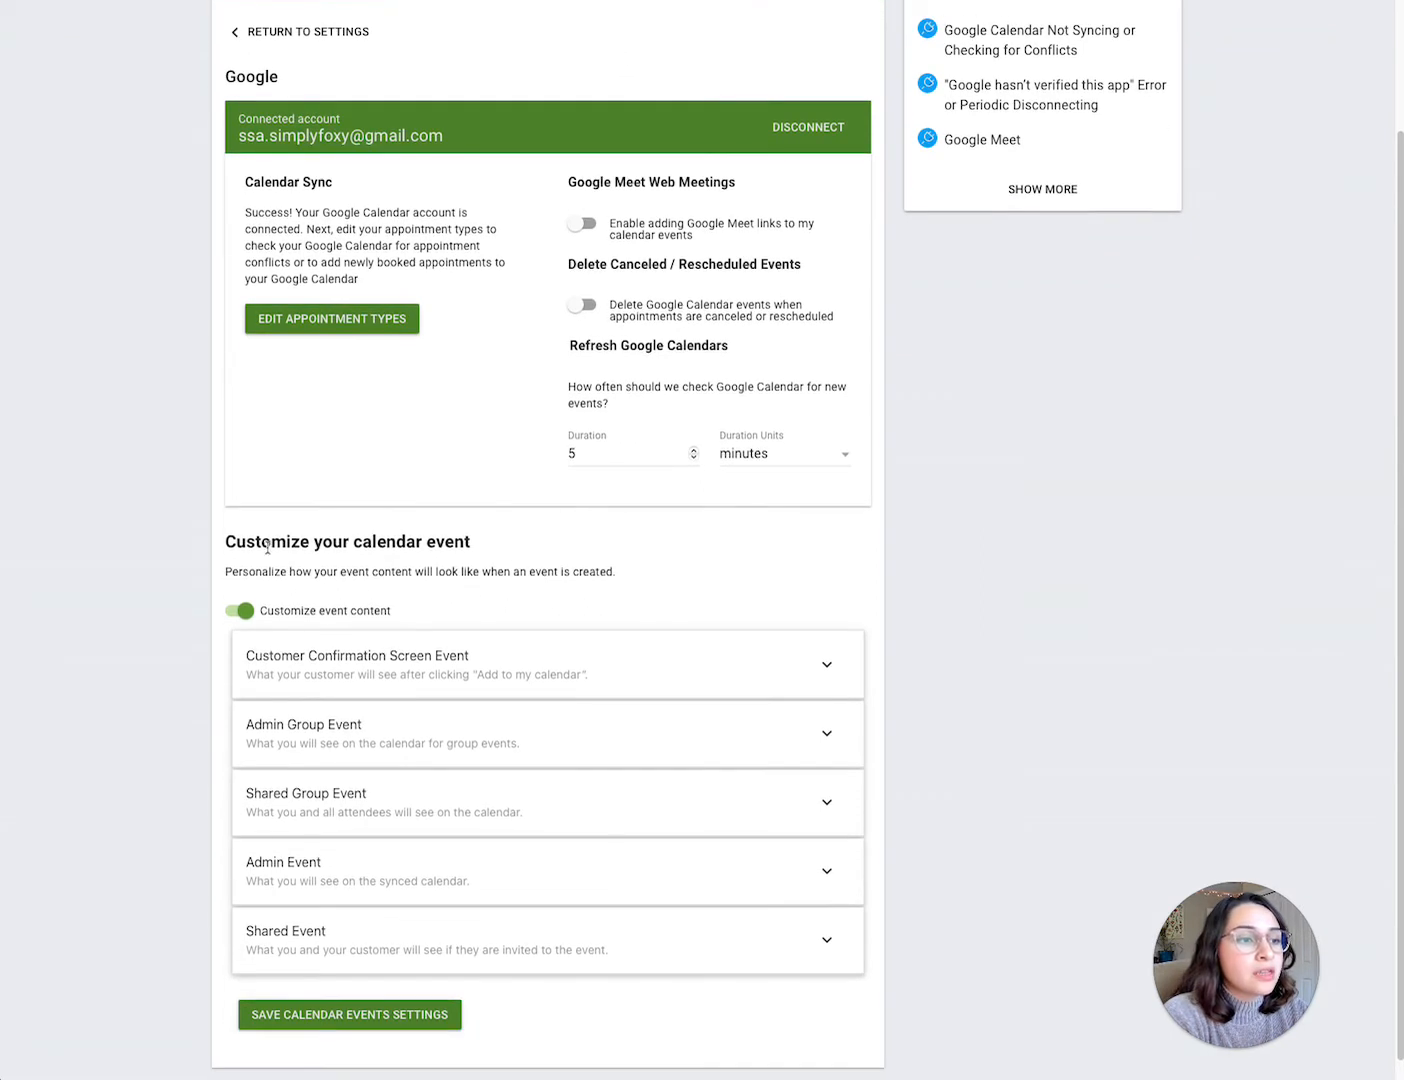
Step: Switch the Customize event content toggle off and back on
{"action": "left_click", "coordinate": [241, 611]}
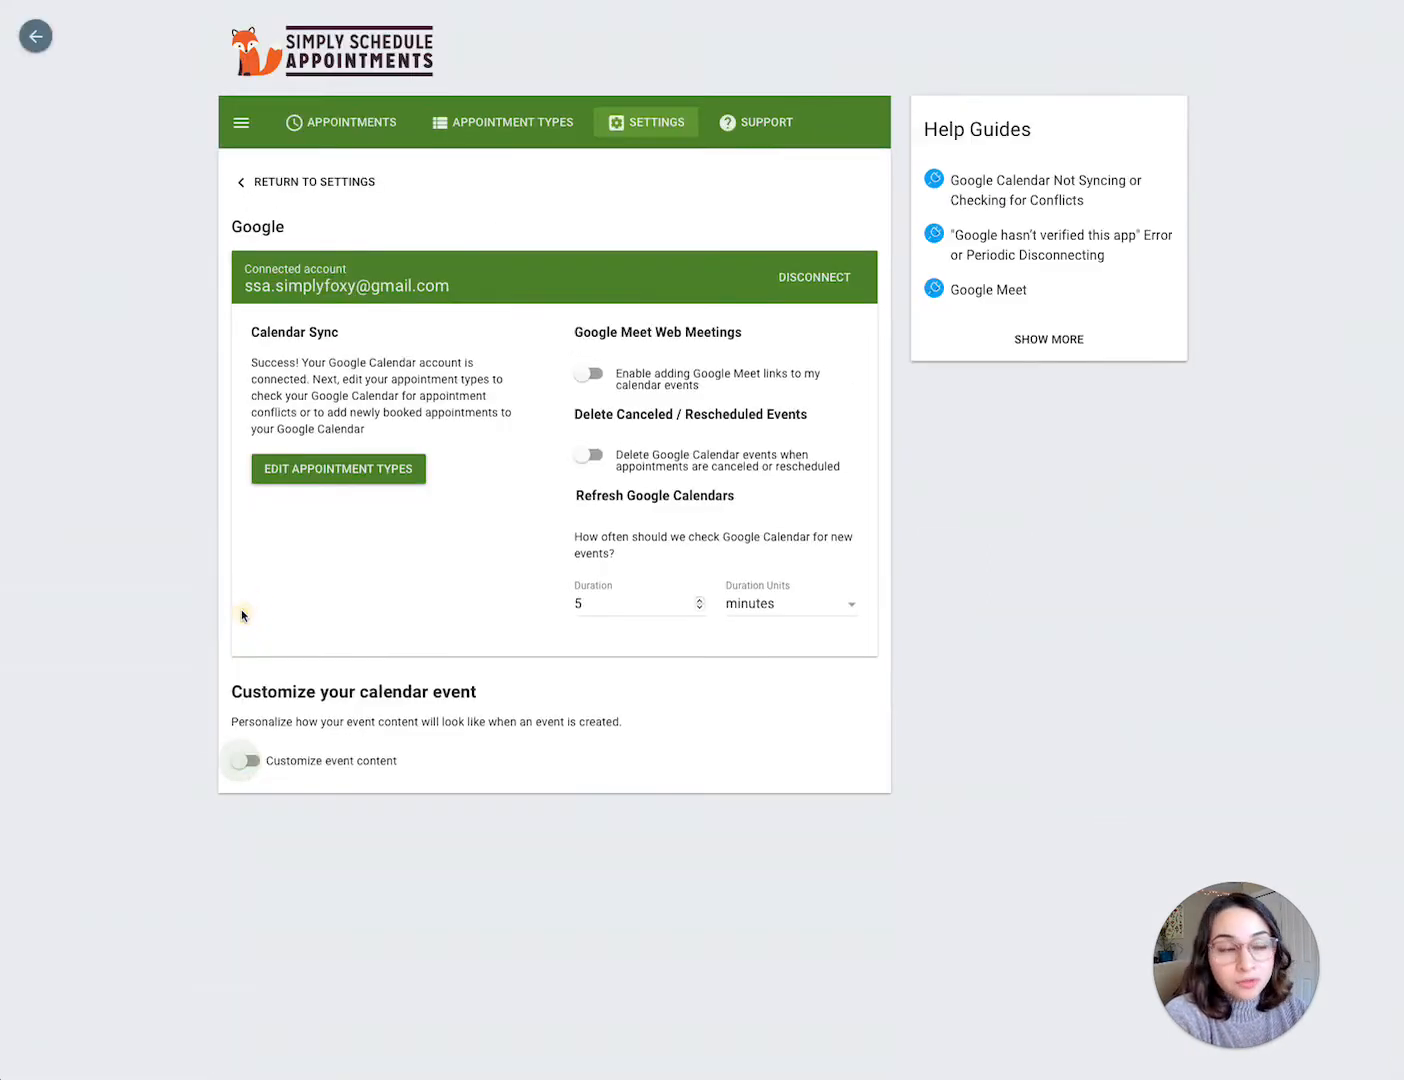
{"action": "left_click", "coordinate": [242, 762]}
{"action": "scroll", "coordinate": [239, 771], "scroll_direction": "down", "scroll_amount": 2}
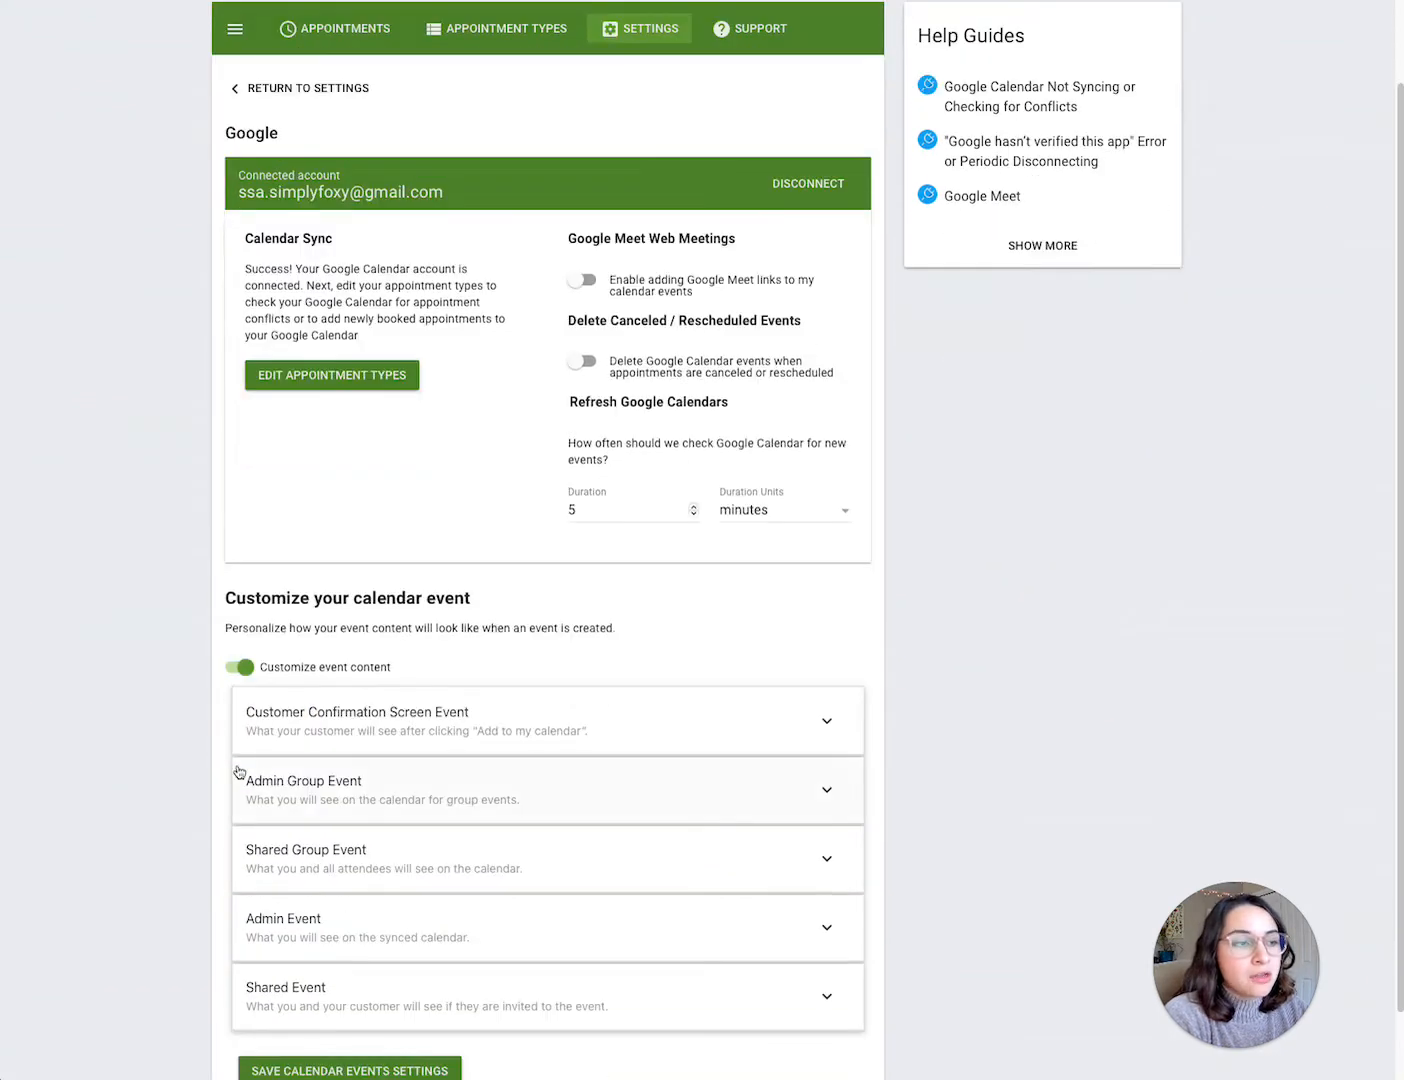
{"action": "scroll", "coordinate": [240, 770], "scroll_direction": "down", "scroll_amount": 2}
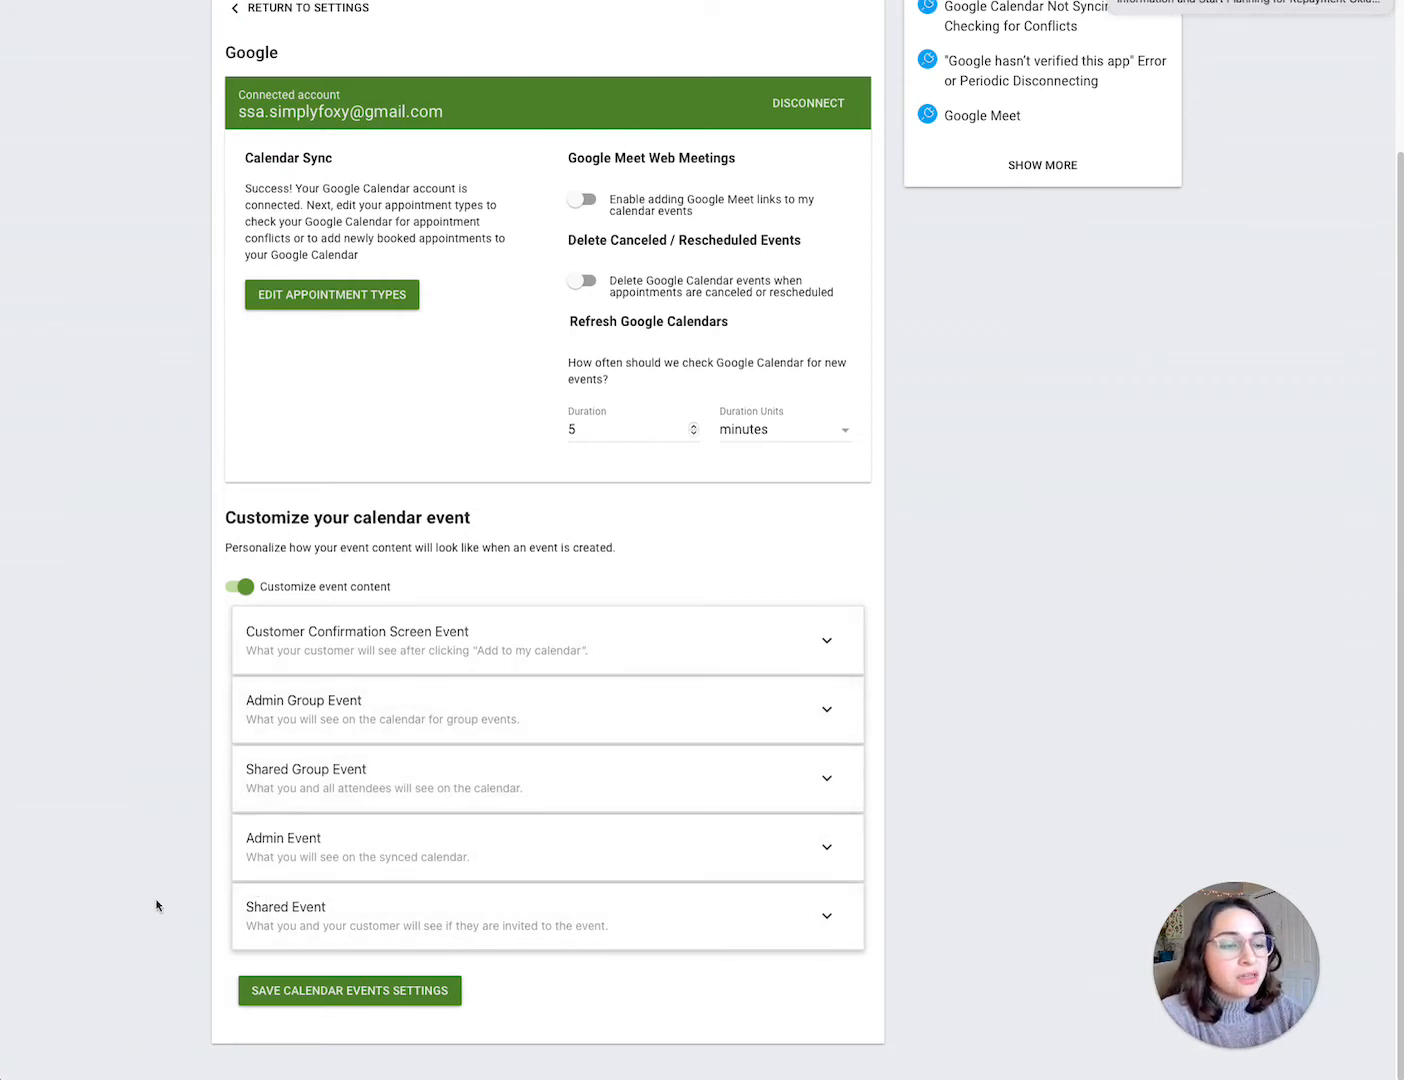
Step: Expand the Customer Confirmation Screen Event and Admin Group Event sections to read their descriptions and fields
{"action": "left_click", "coordinate": [322, 644]}
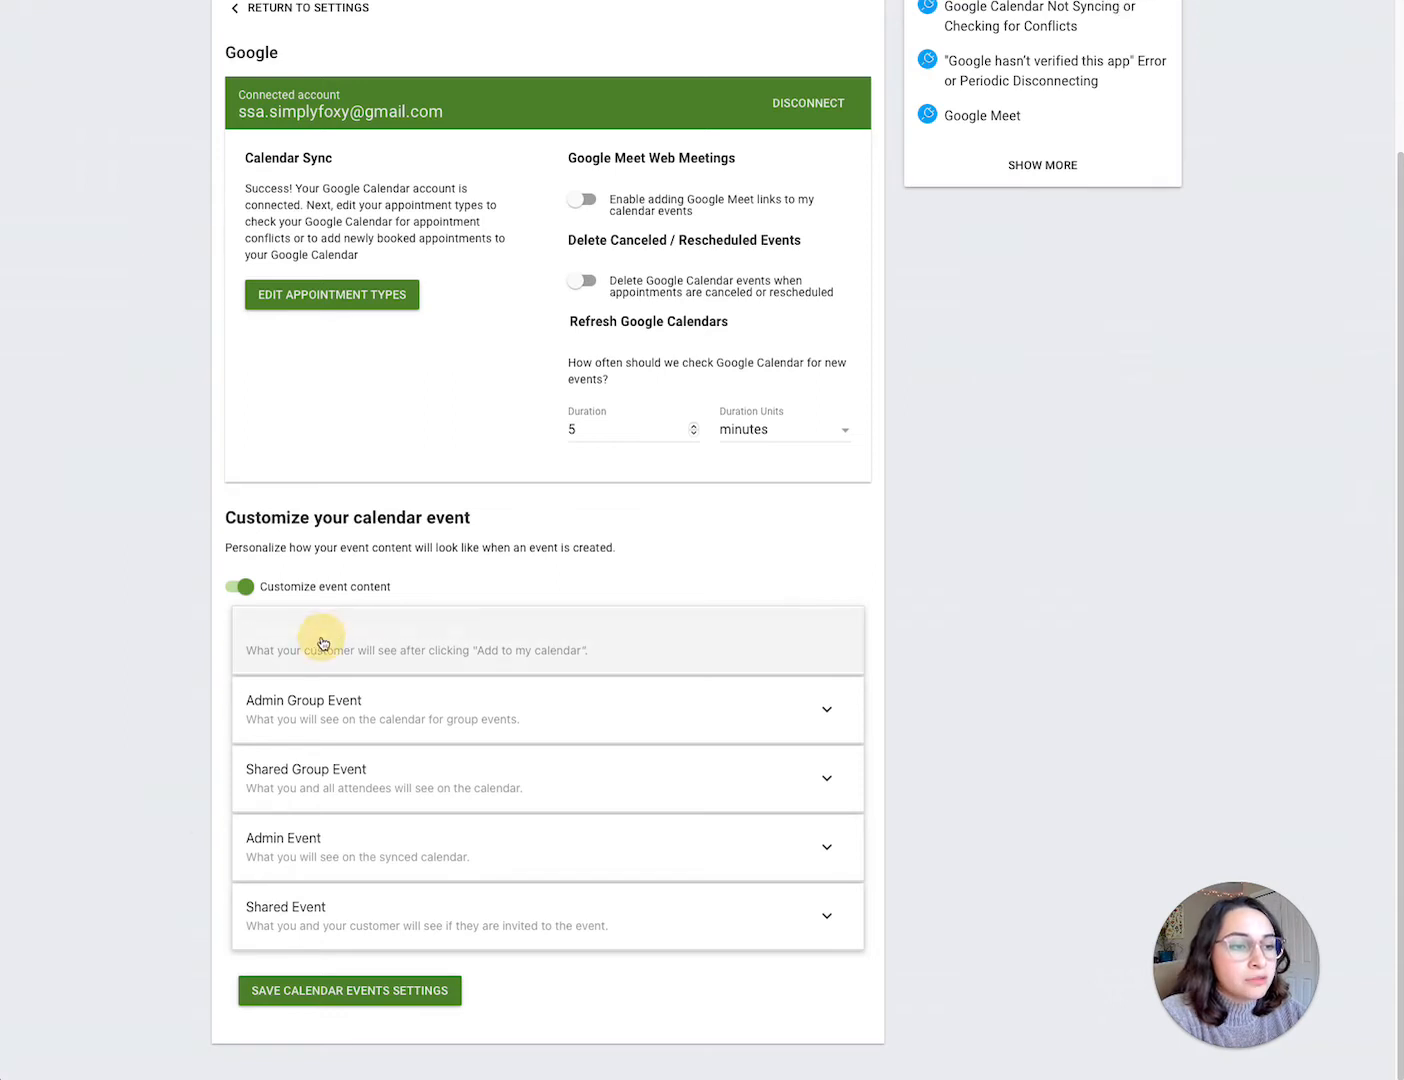
{"action": "left_click", "coordinate": [323, 641]}
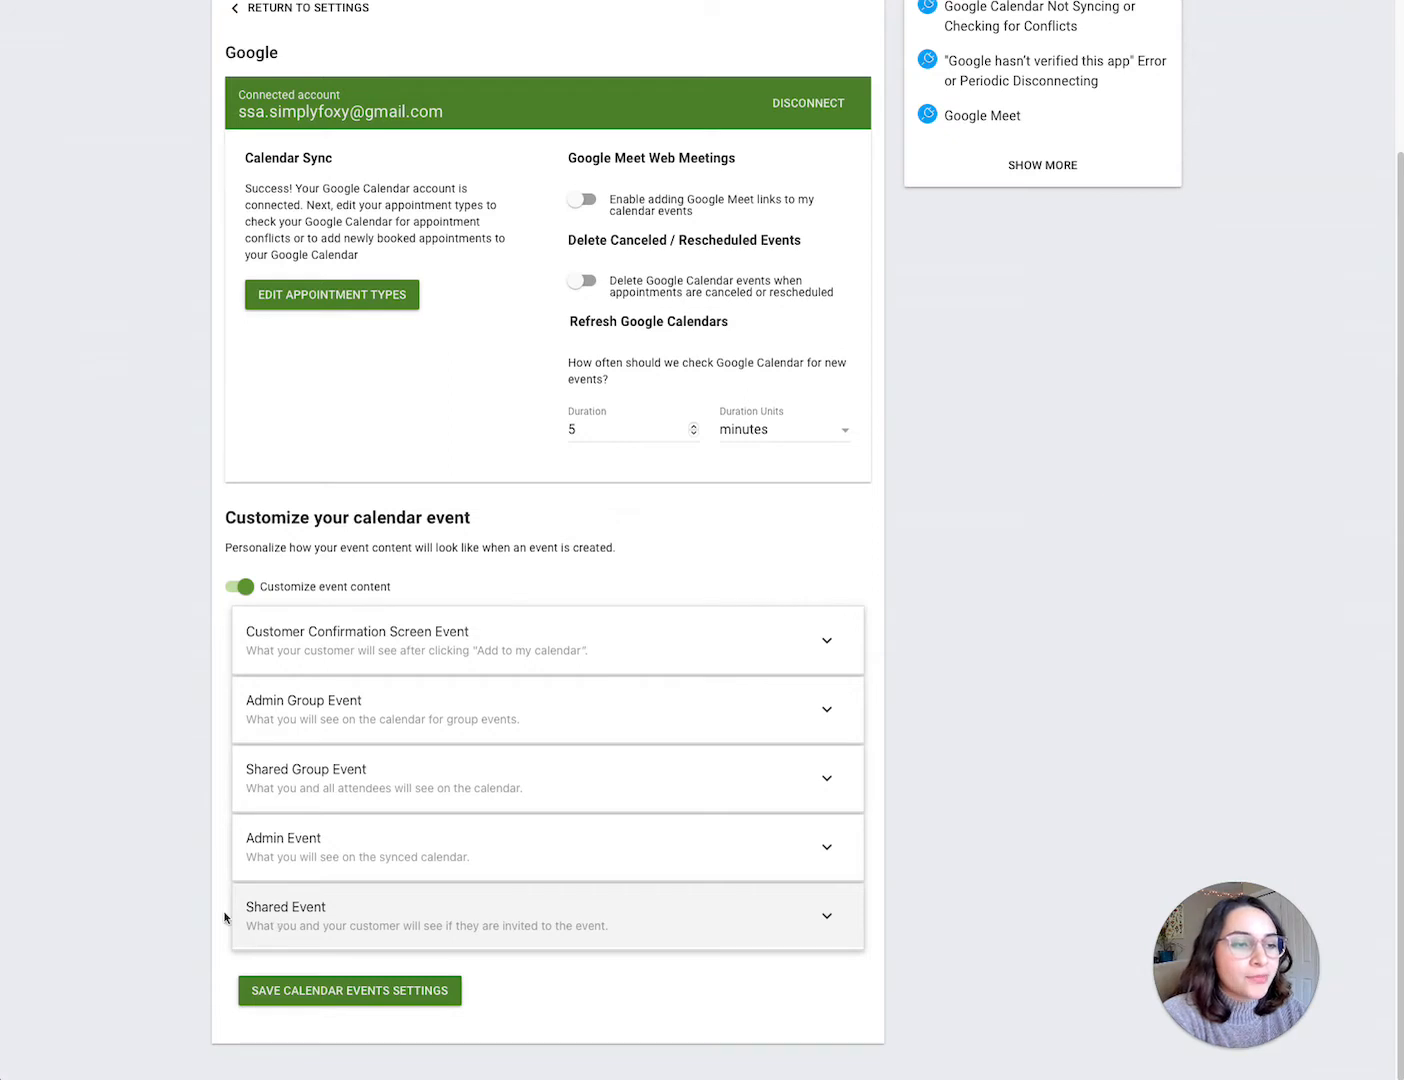
{"action": "left_click", "coordinate": [490, 739]}
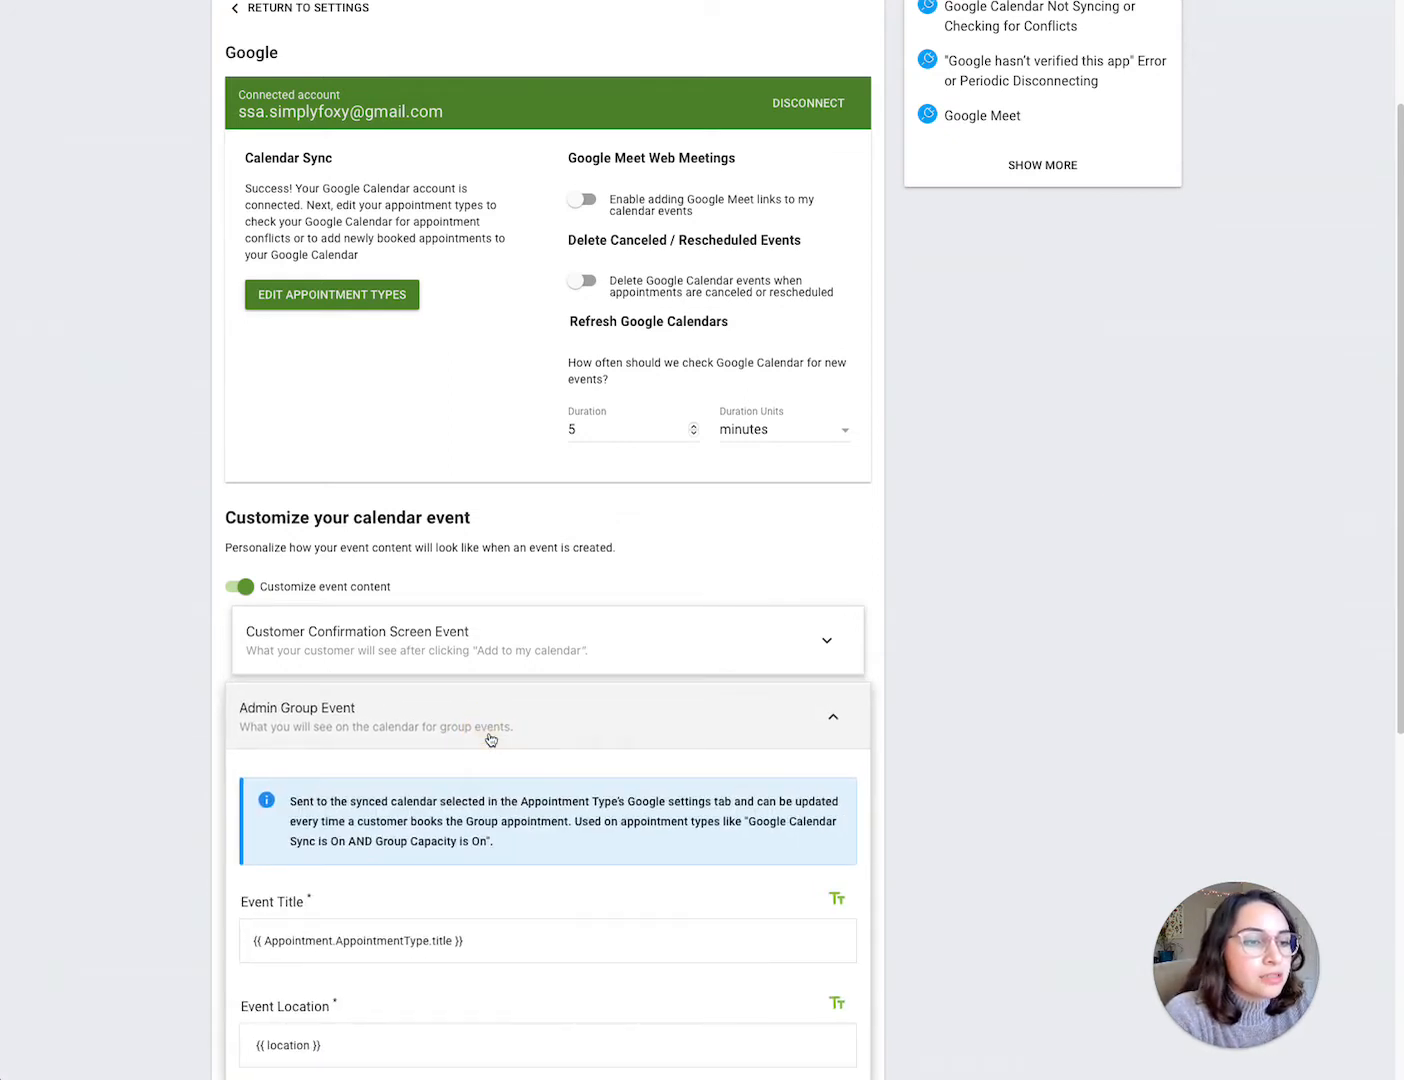
{"action": "scroll", "coordinate": [490, 742], "scroll_direction": "down", "scroll_amount": 1}
{"action": "scroll", "coordinate": [491, 741], "scroll_direction": "down", "scroll_amount": 3}
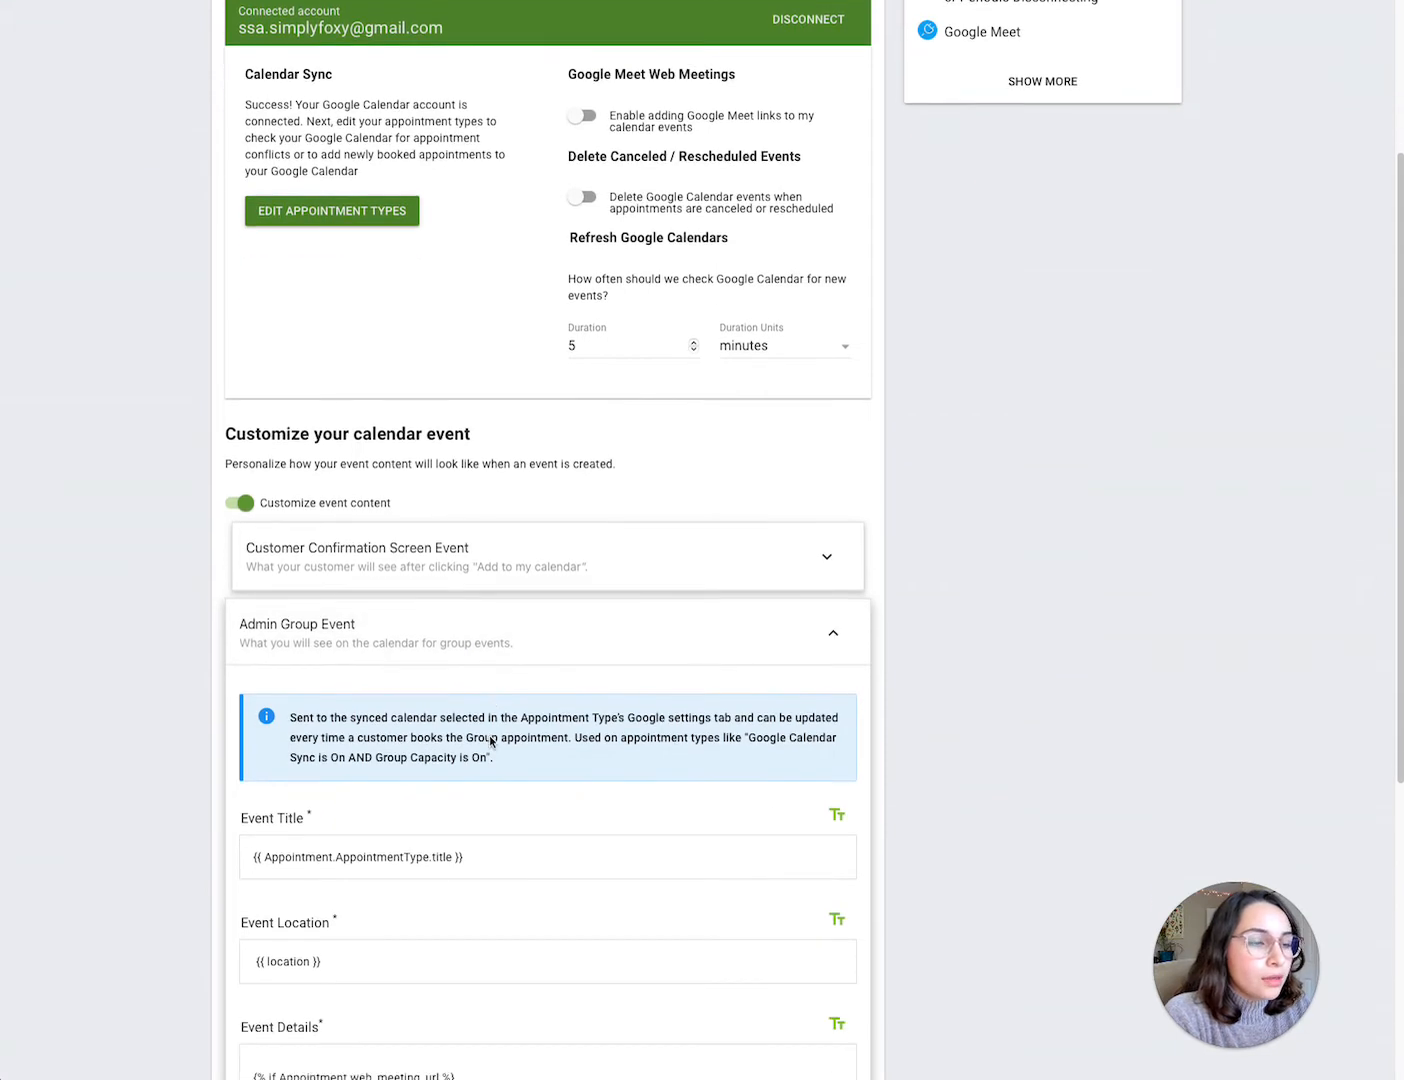
{"action": "scroll", "coordinate": [490, 742], "scroll_direction": "down", "scroll_amount": 1}
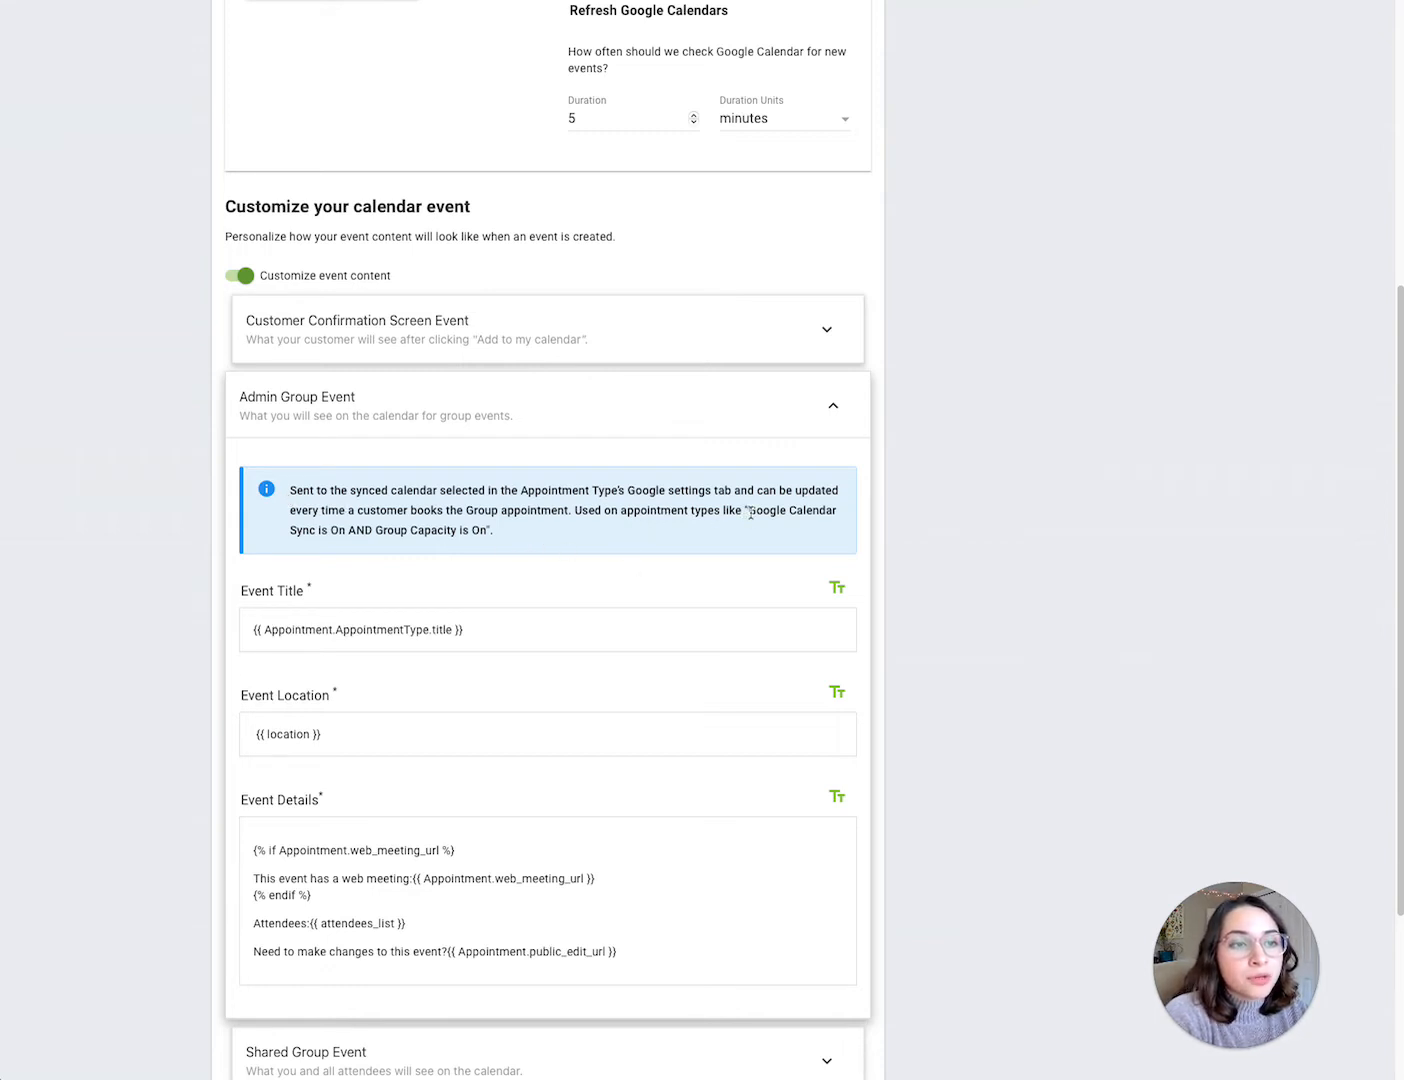
{"action": "left_click_drag", "start_coordinate": [750, 513], "coordinate": [485, 532]}
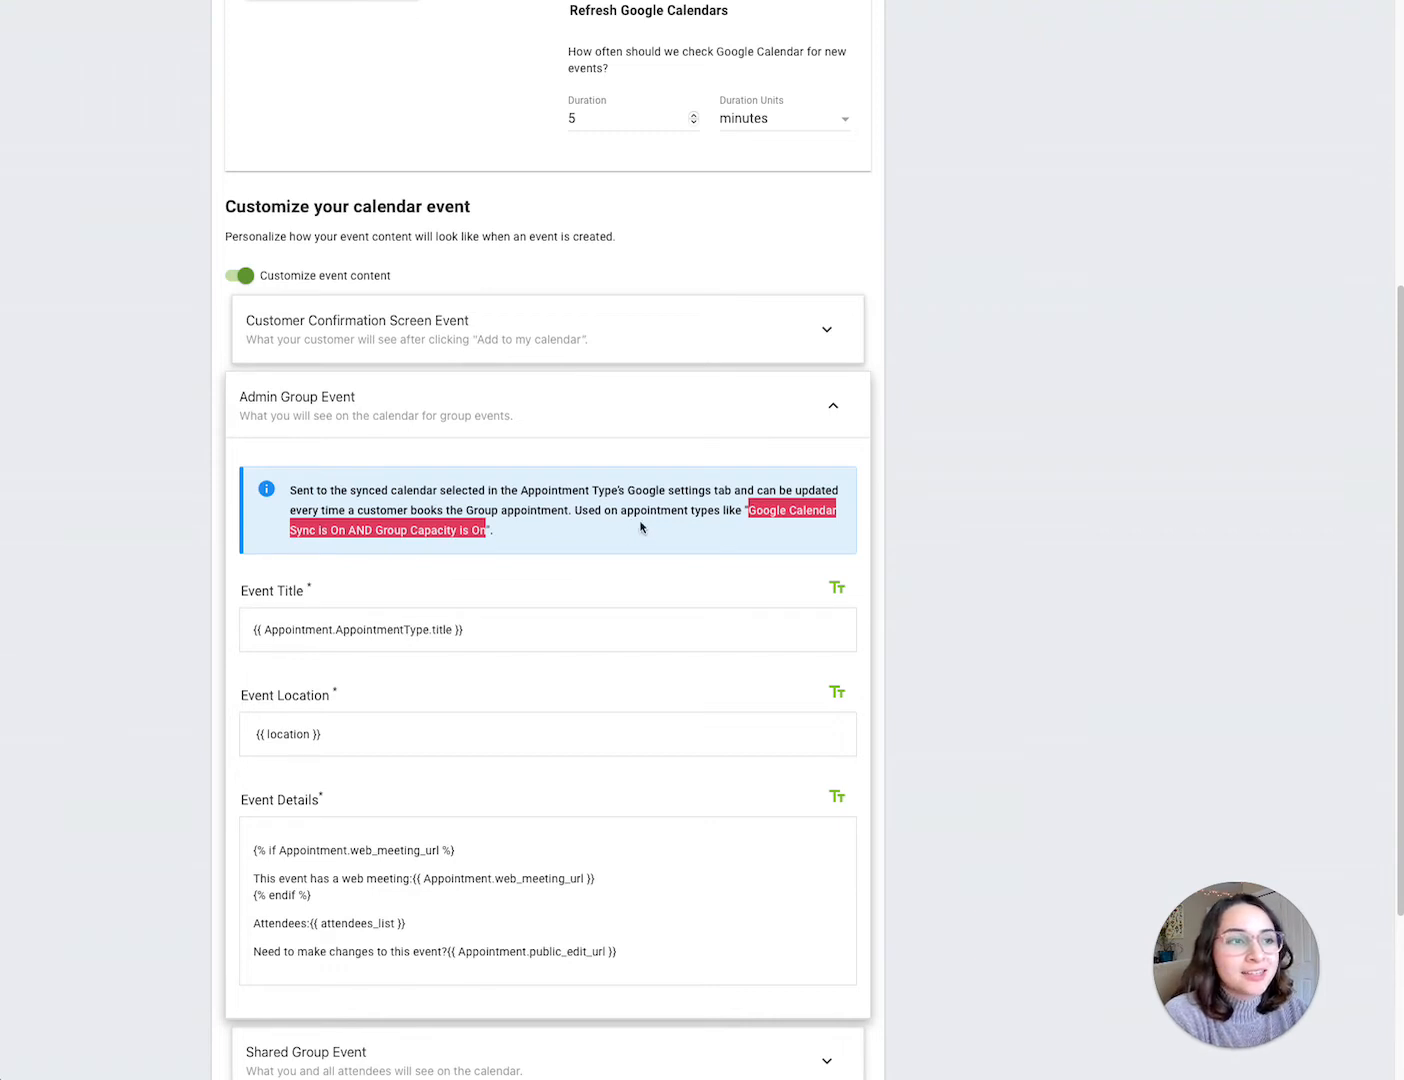
{"action": "left_click", "coordinate": [860, 417]}
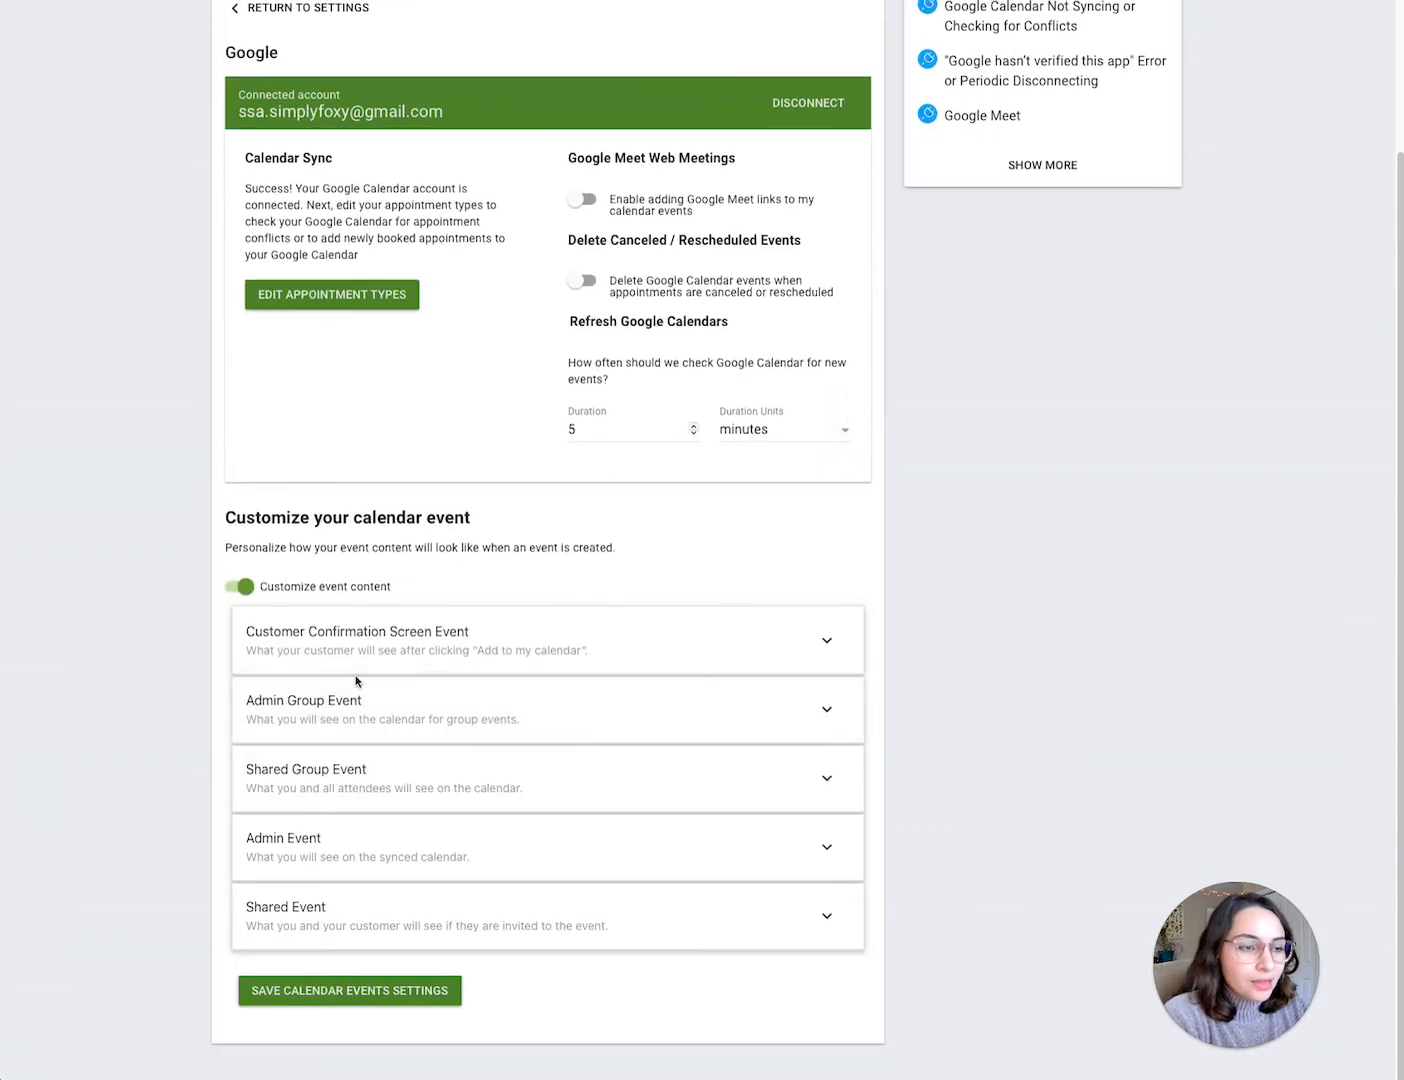
Step: Expand the Admin Event section and set its Event Title to Meeting with {{ customer_name }}
{"action": "left_click", "coordinate": [296, 836]}
{"action": "scroll", "coordinate": [297, 833], "scroll_direction": "down", "scroll_amount": 6}
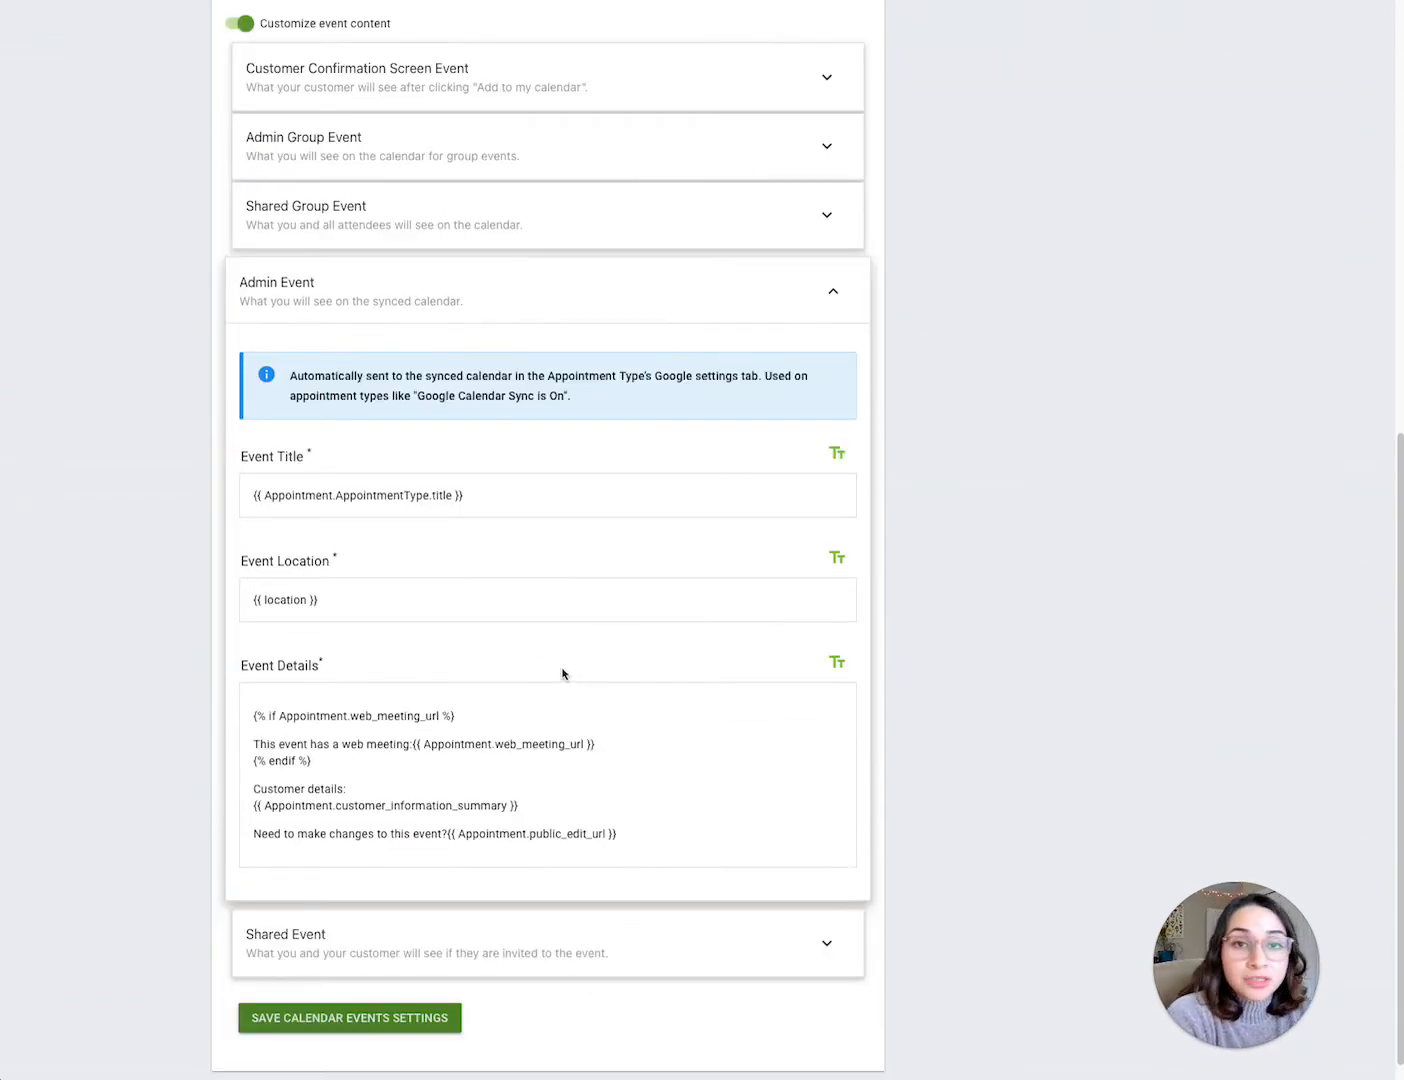
{"action": "double_click", "coordinate": [434, 495]}
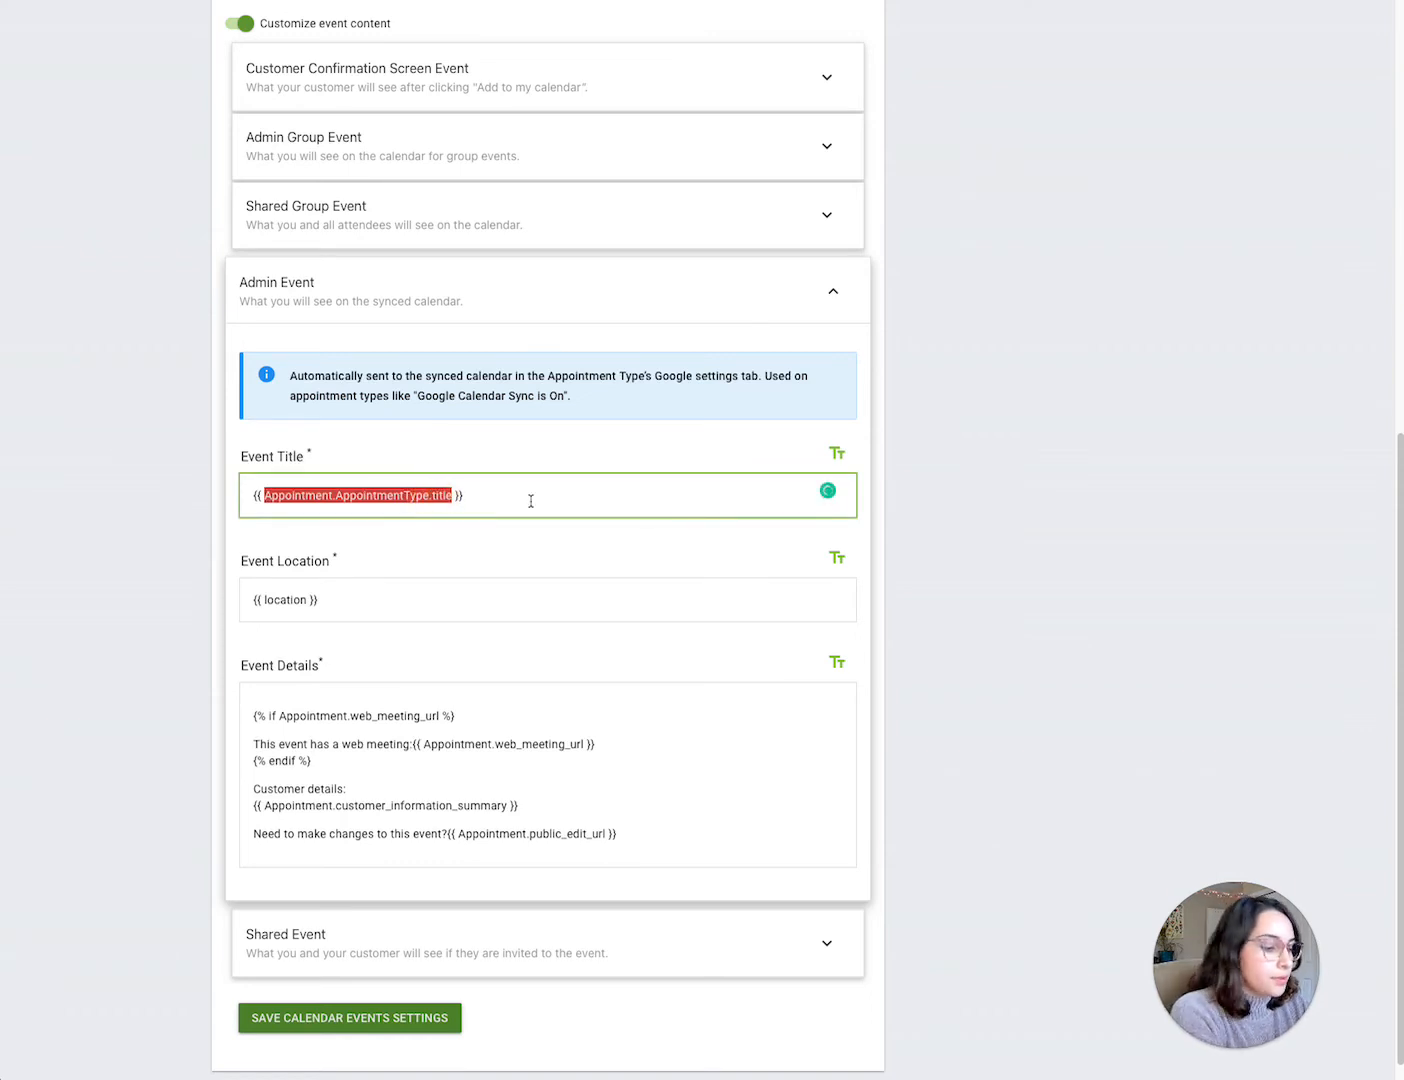
{"action": "type", "text": "custom"}
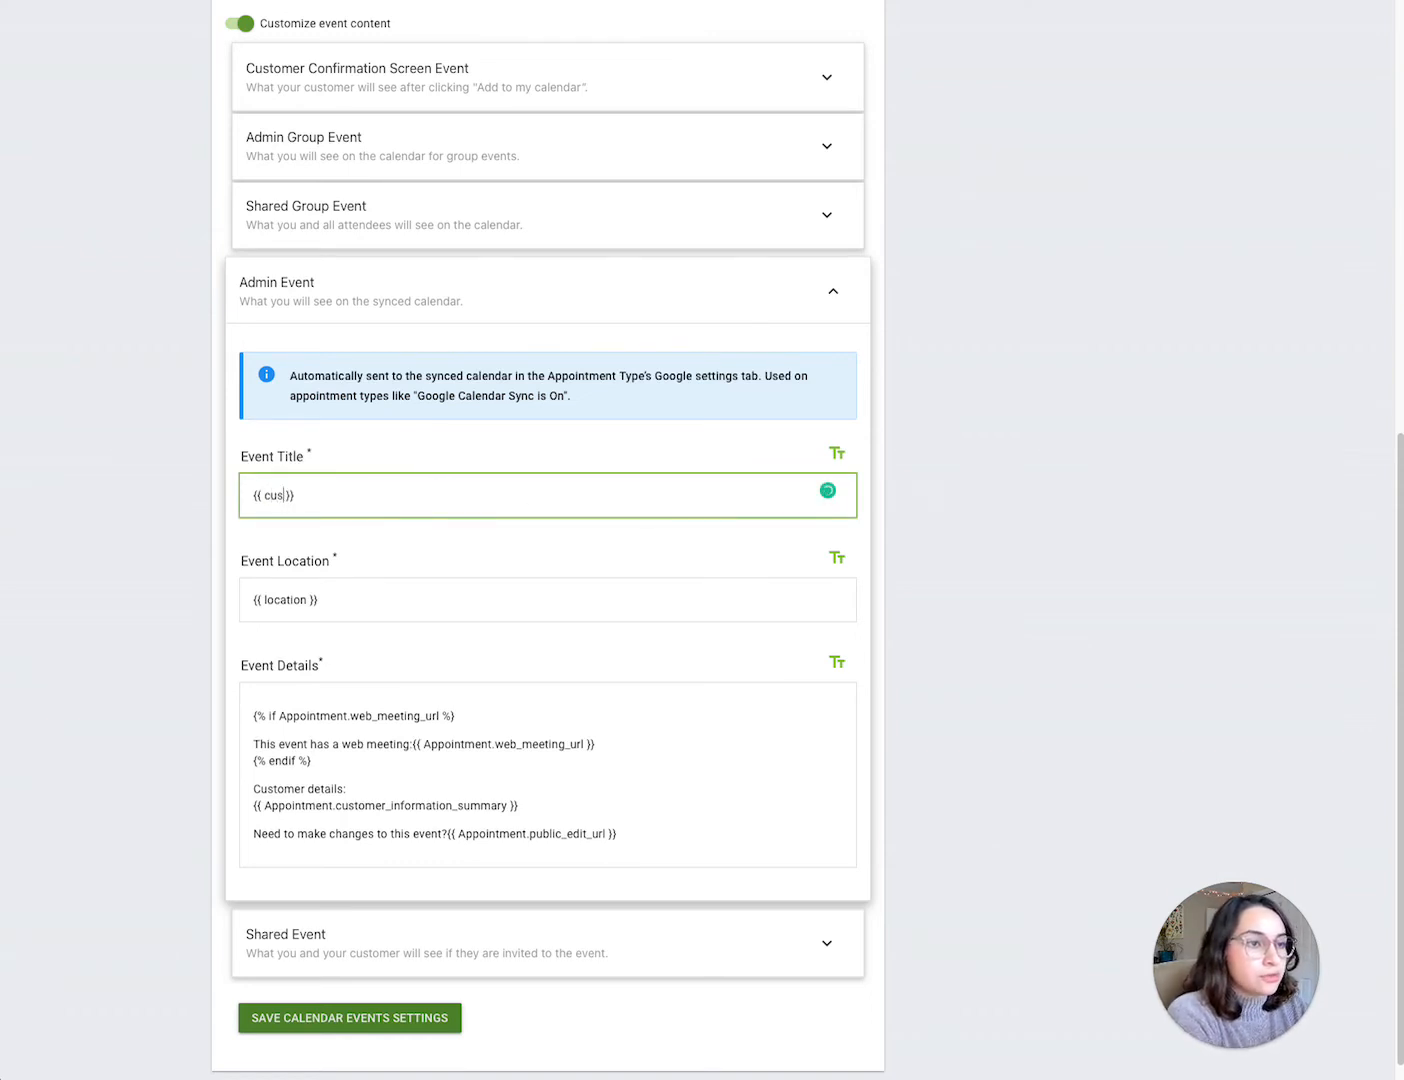
{"action": "type", "text": "er_name"}
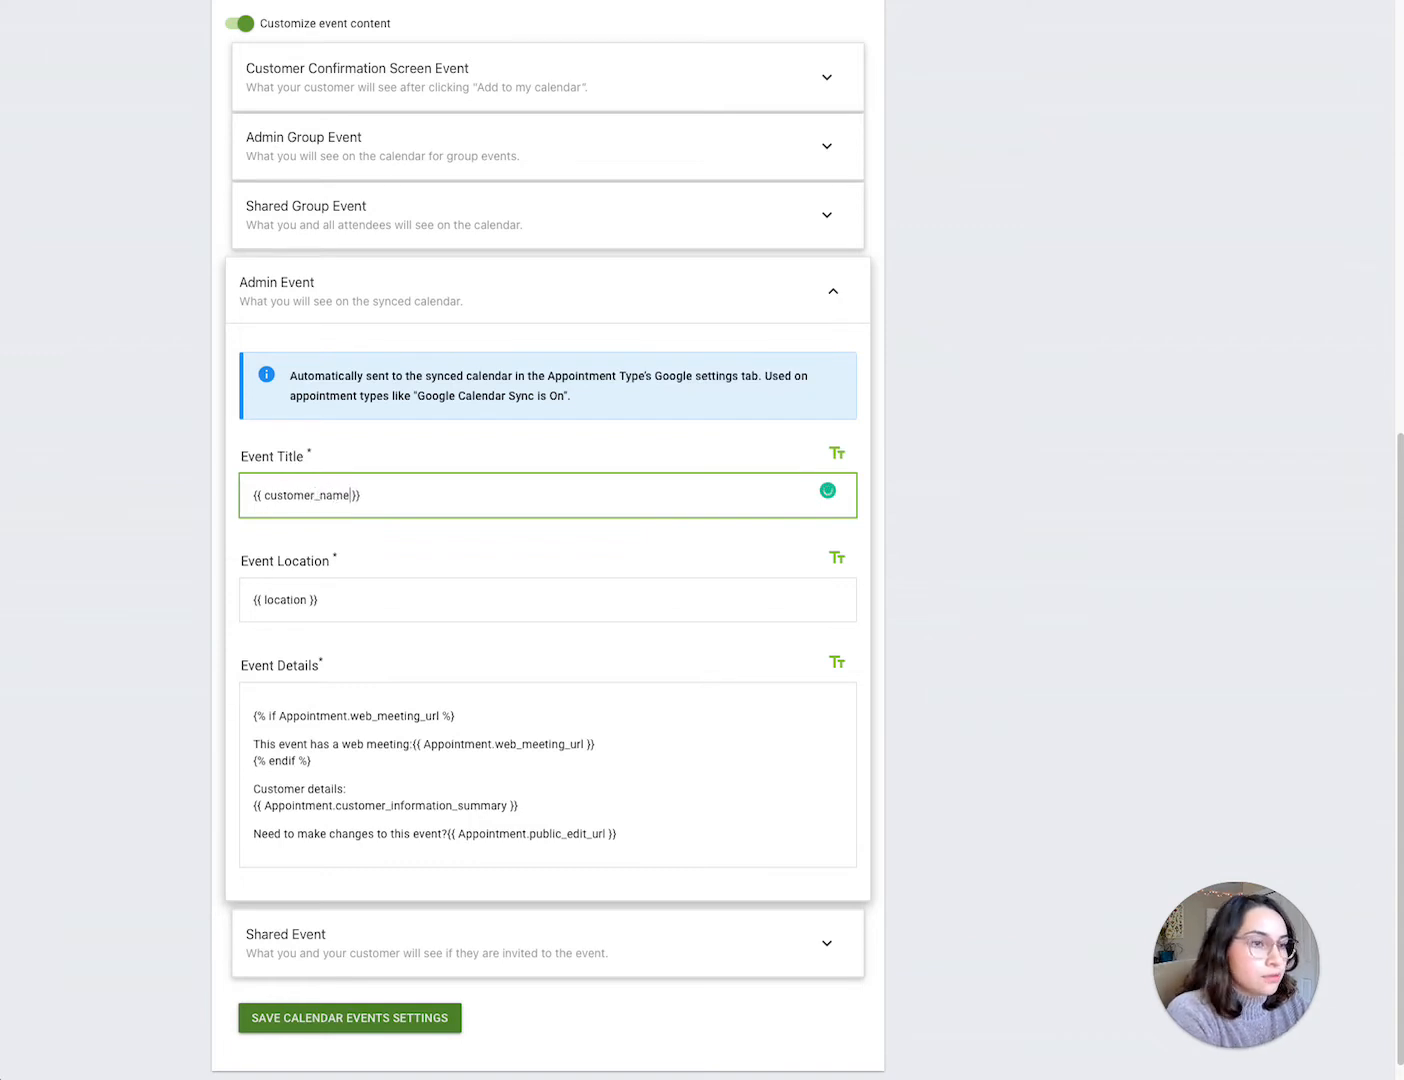
{"action": "type", "text": "Meeting "}
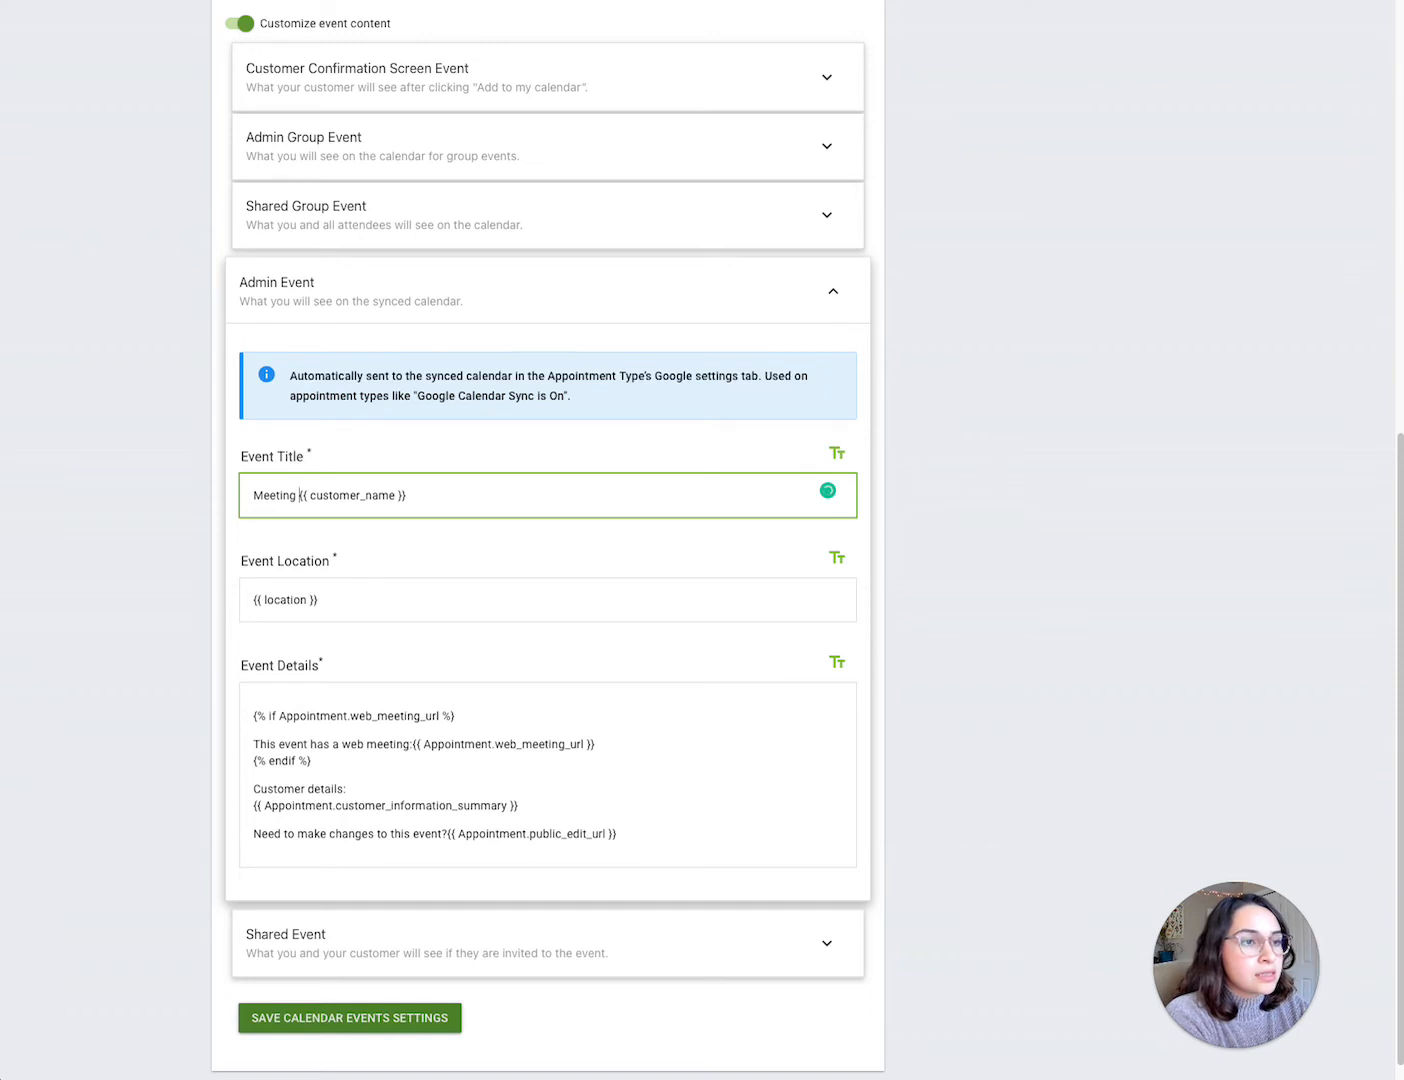
{"action": "type", "text": "with"}
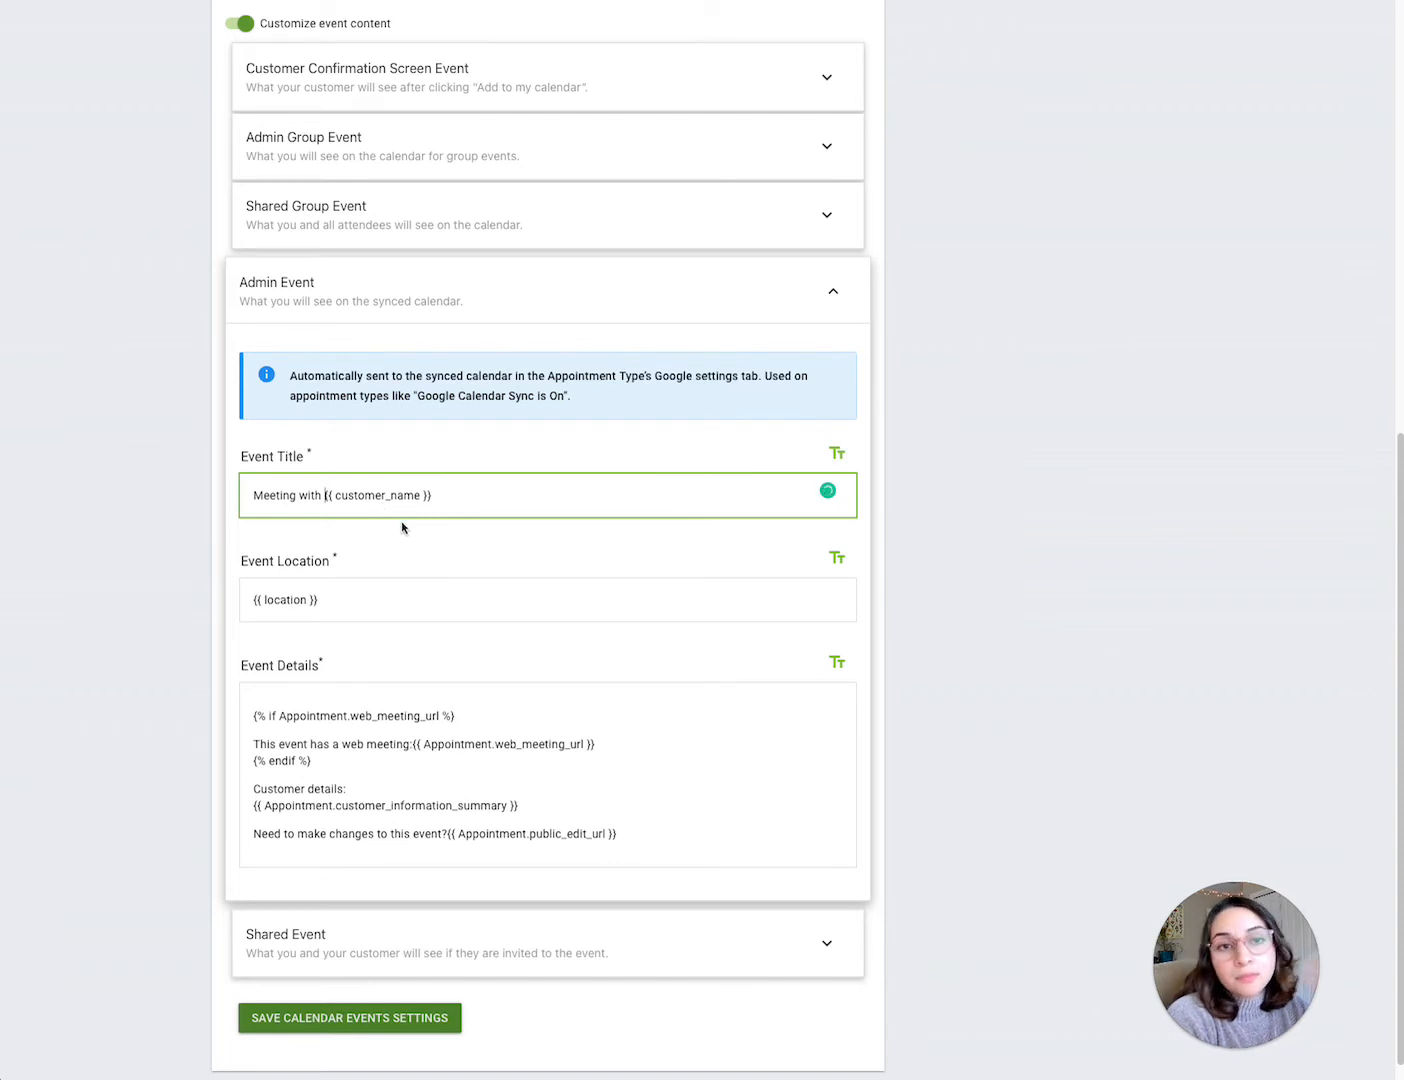
Step: Set the Admin Event location to My house and start its details with Hello! I'm excited to meet you :)
{"action": "scroll", "coordinate": [404, 527], "scroll_direction": "down", "scroll_amount": 1}
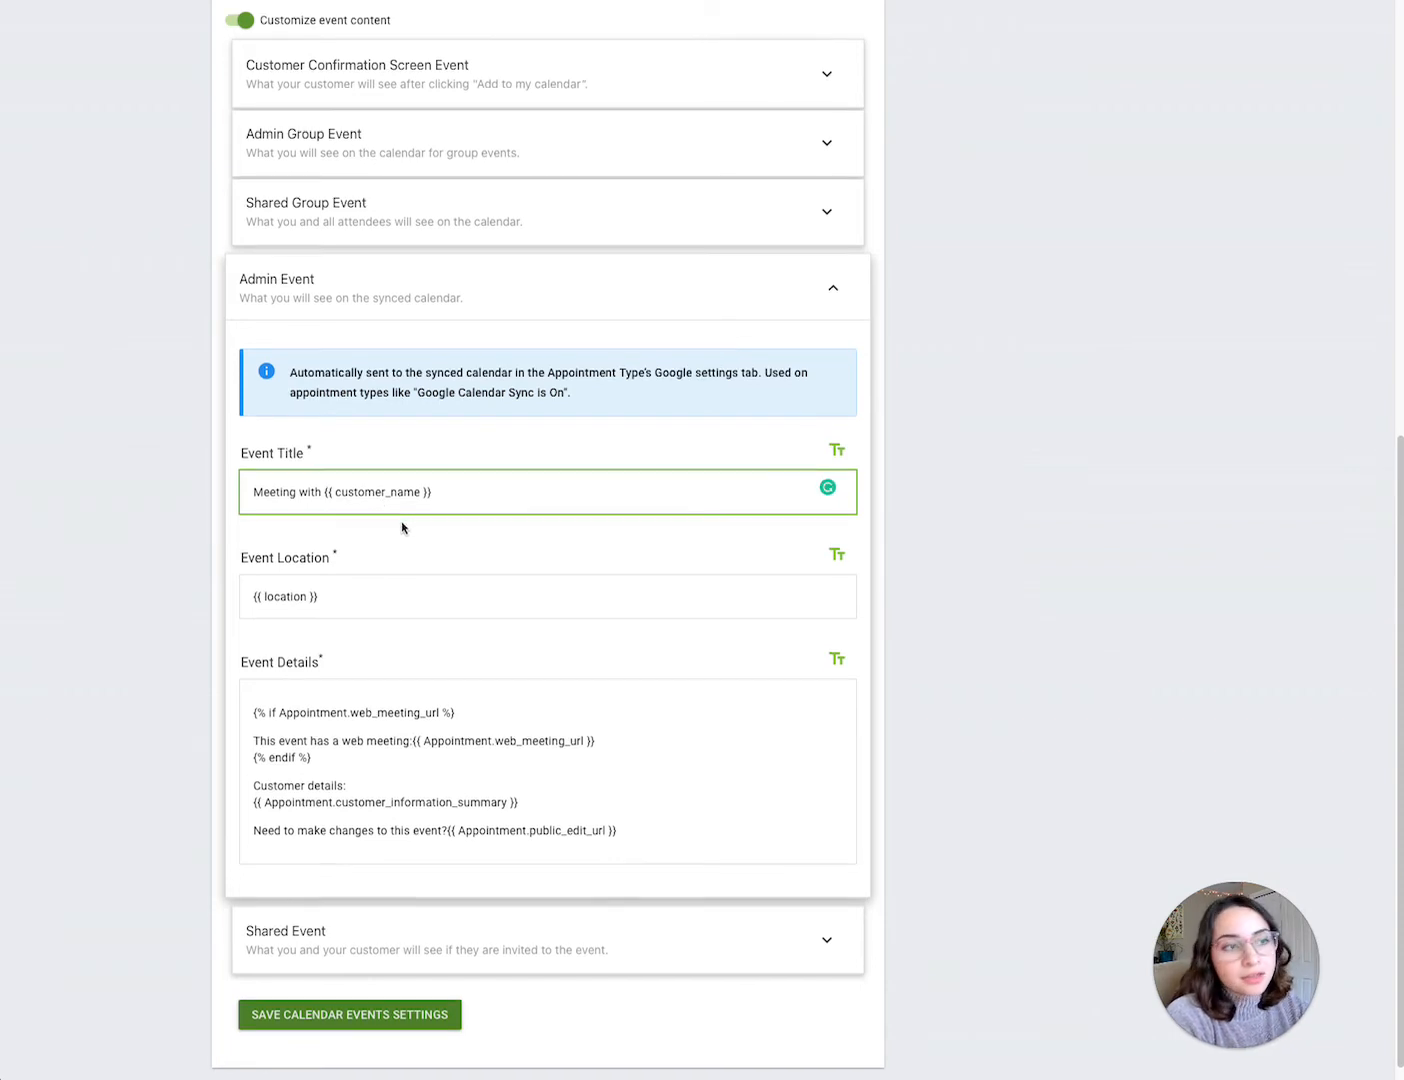
{"action": "left_click", "coordinate": [348, 595]}
{"action": "key", "text": "ctrl+a"}
{"action": "type", "text": "My "}
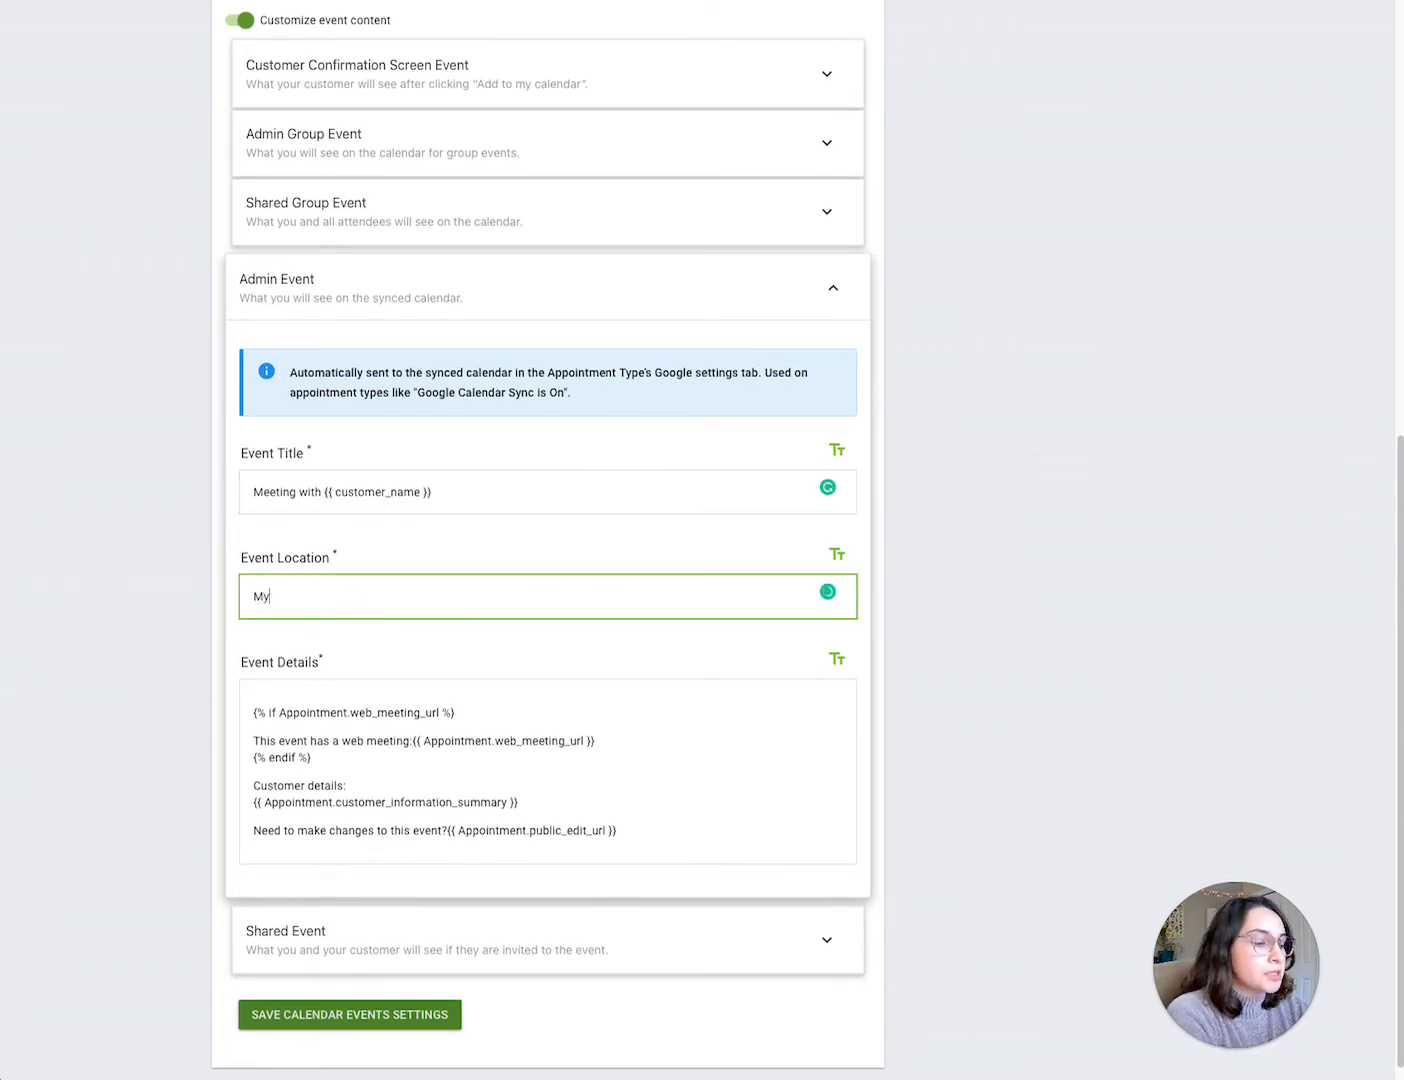
{"action": "type", "text": "house"}
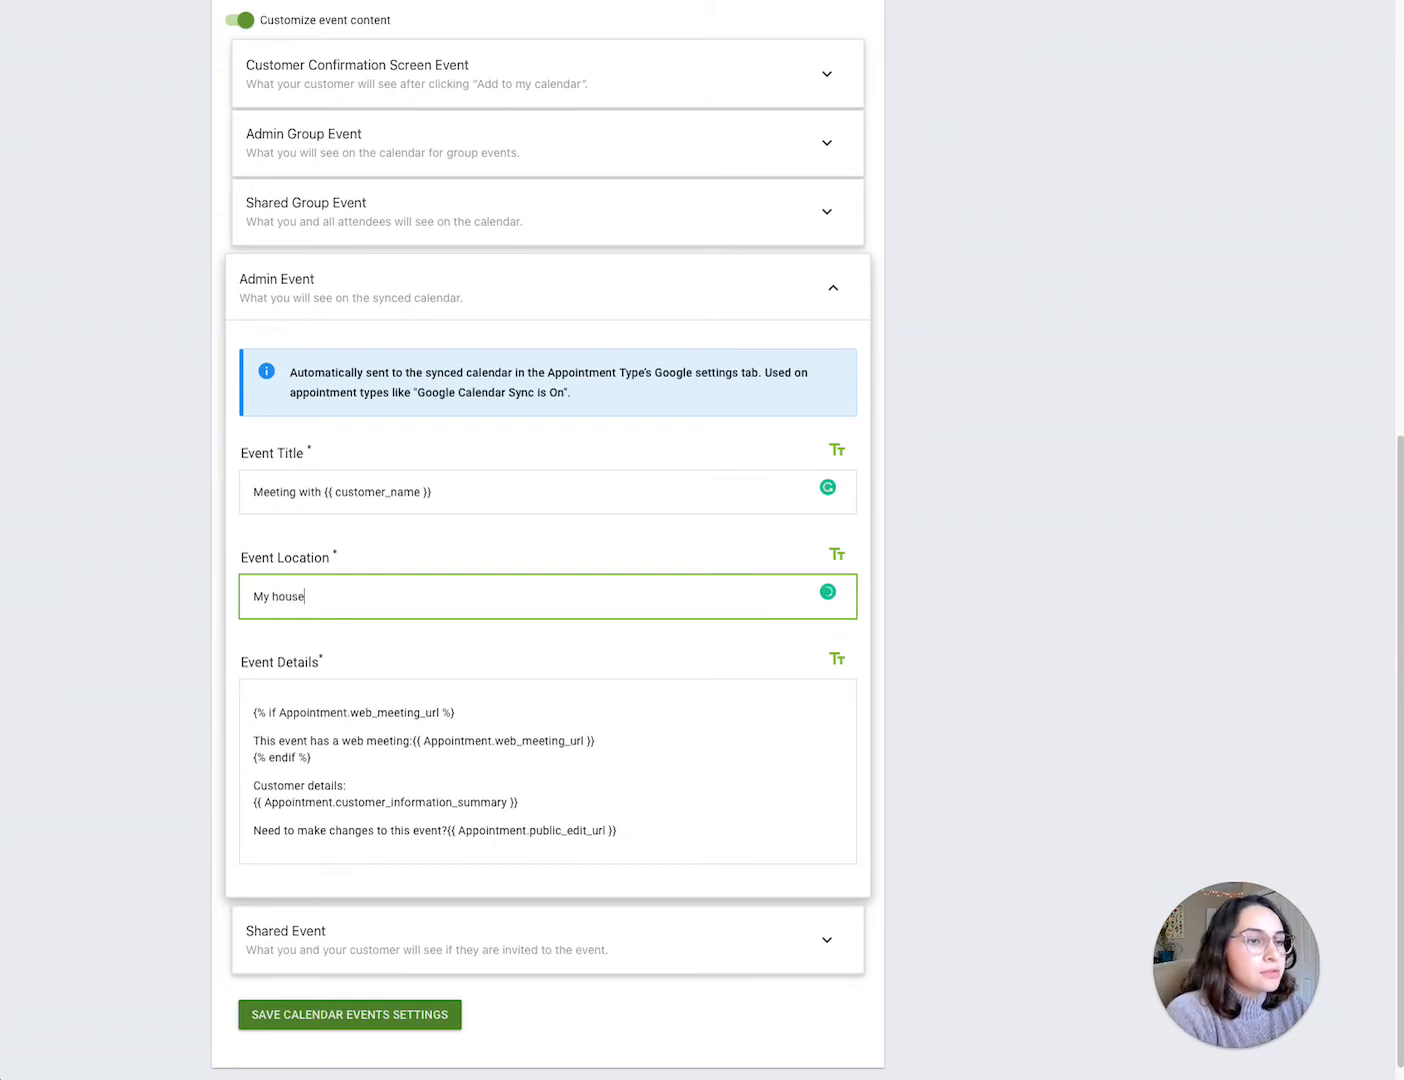
{"action": "scroll", "coordinate": [283, 696], "scroll_direction": "down", "scroll_amount": 1}
{"action": "left_click", "coordinate": [252, 700]}
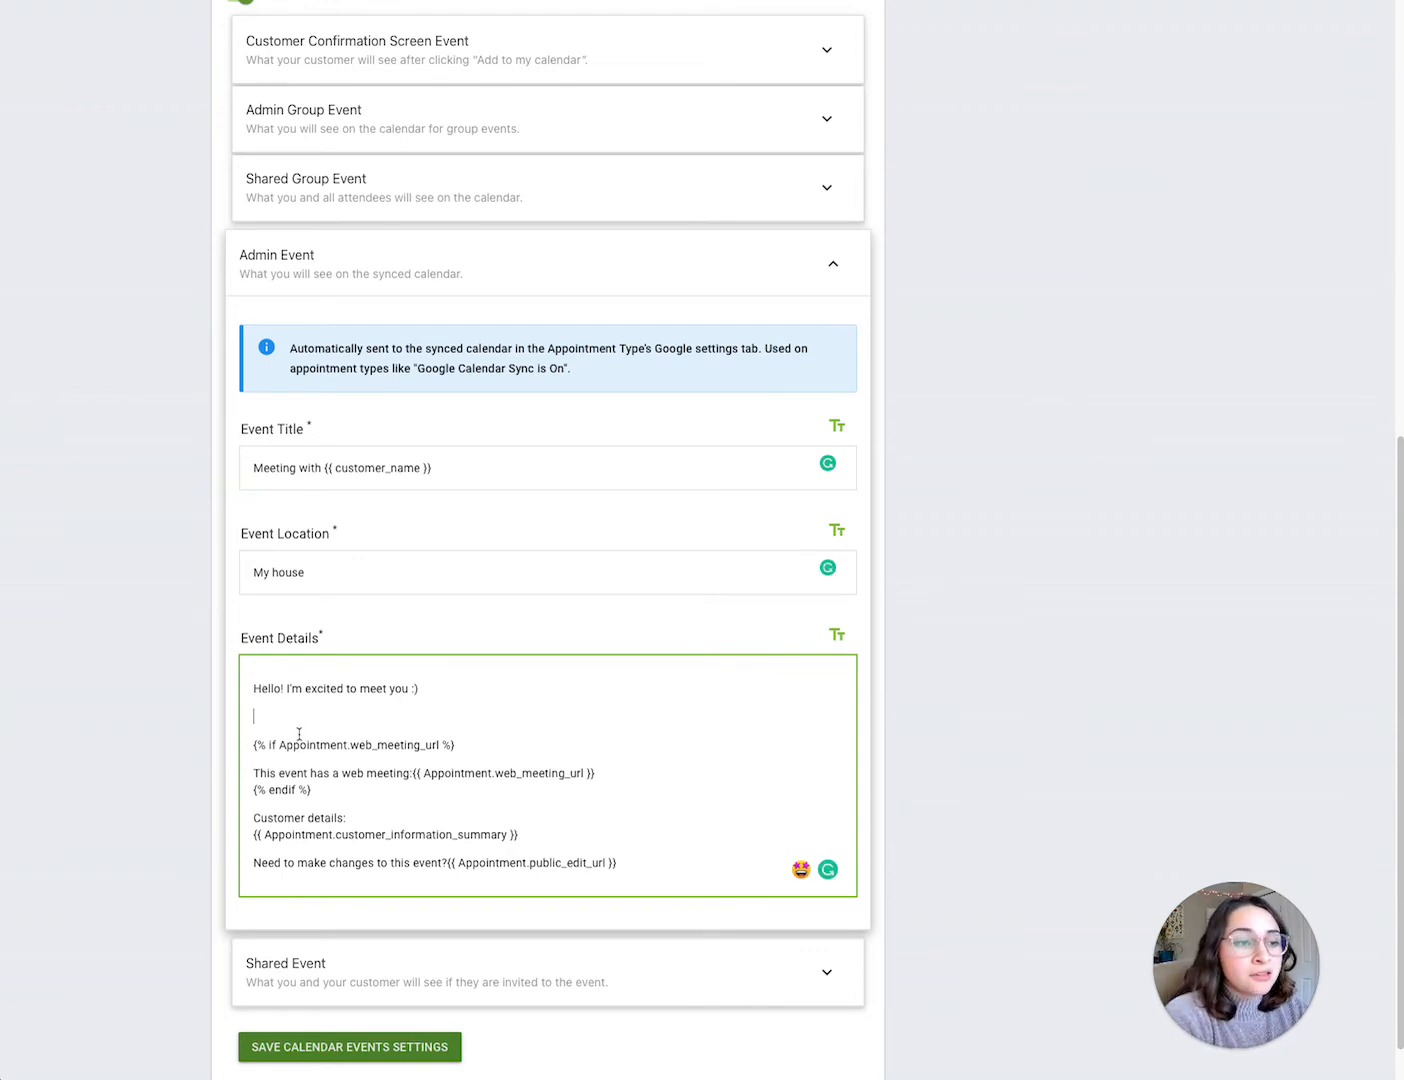
Step: Save the calendar events settings
{"action": "scroll", "coordinate": [320, 729], "scroll_direction": "down", "scroll_amount": 1}
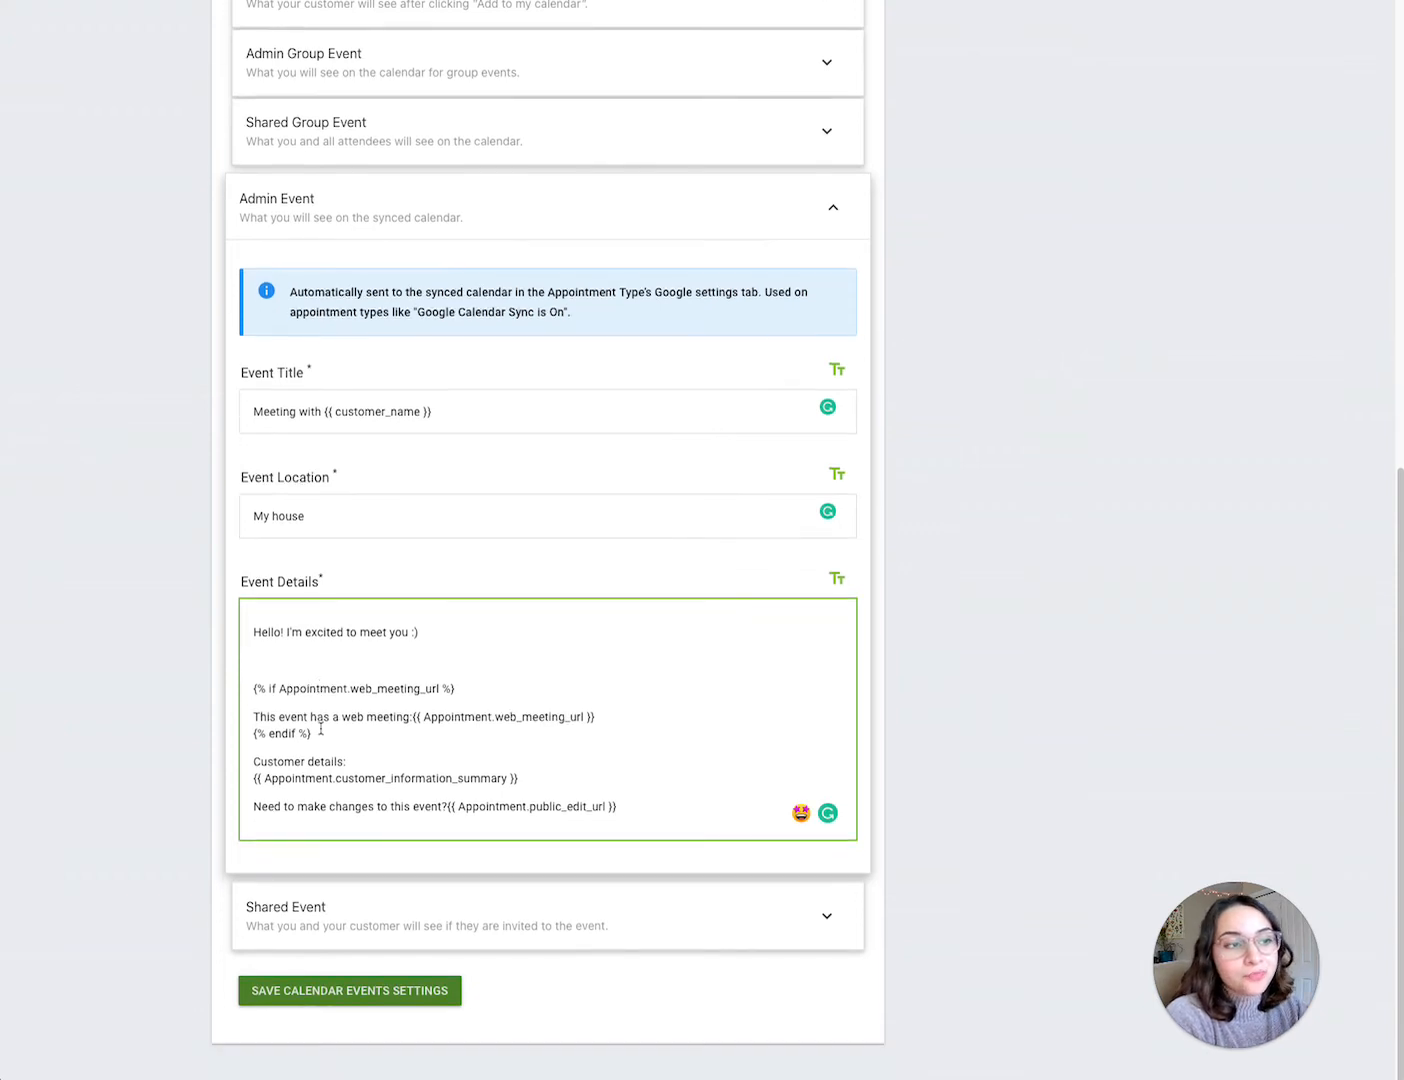
{"action": "left_click", "coordinate": [379, 990]}
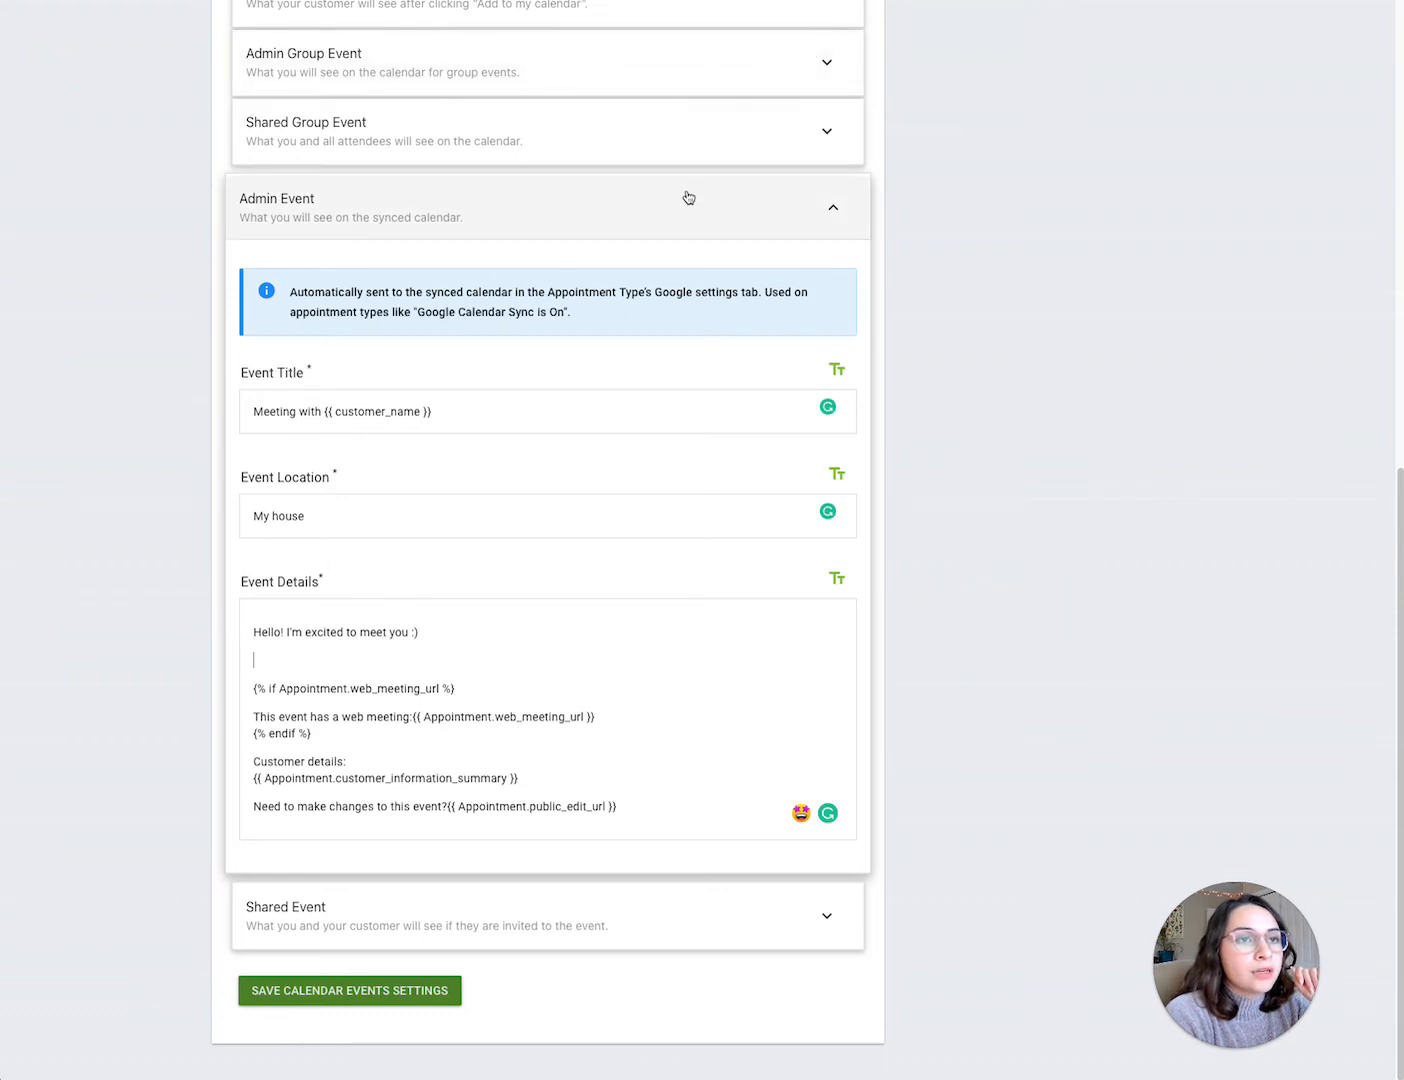
{"action": "scroll", "coordinate": [688, 197], "scroll_direction": "up", "scroll_amount": 8}
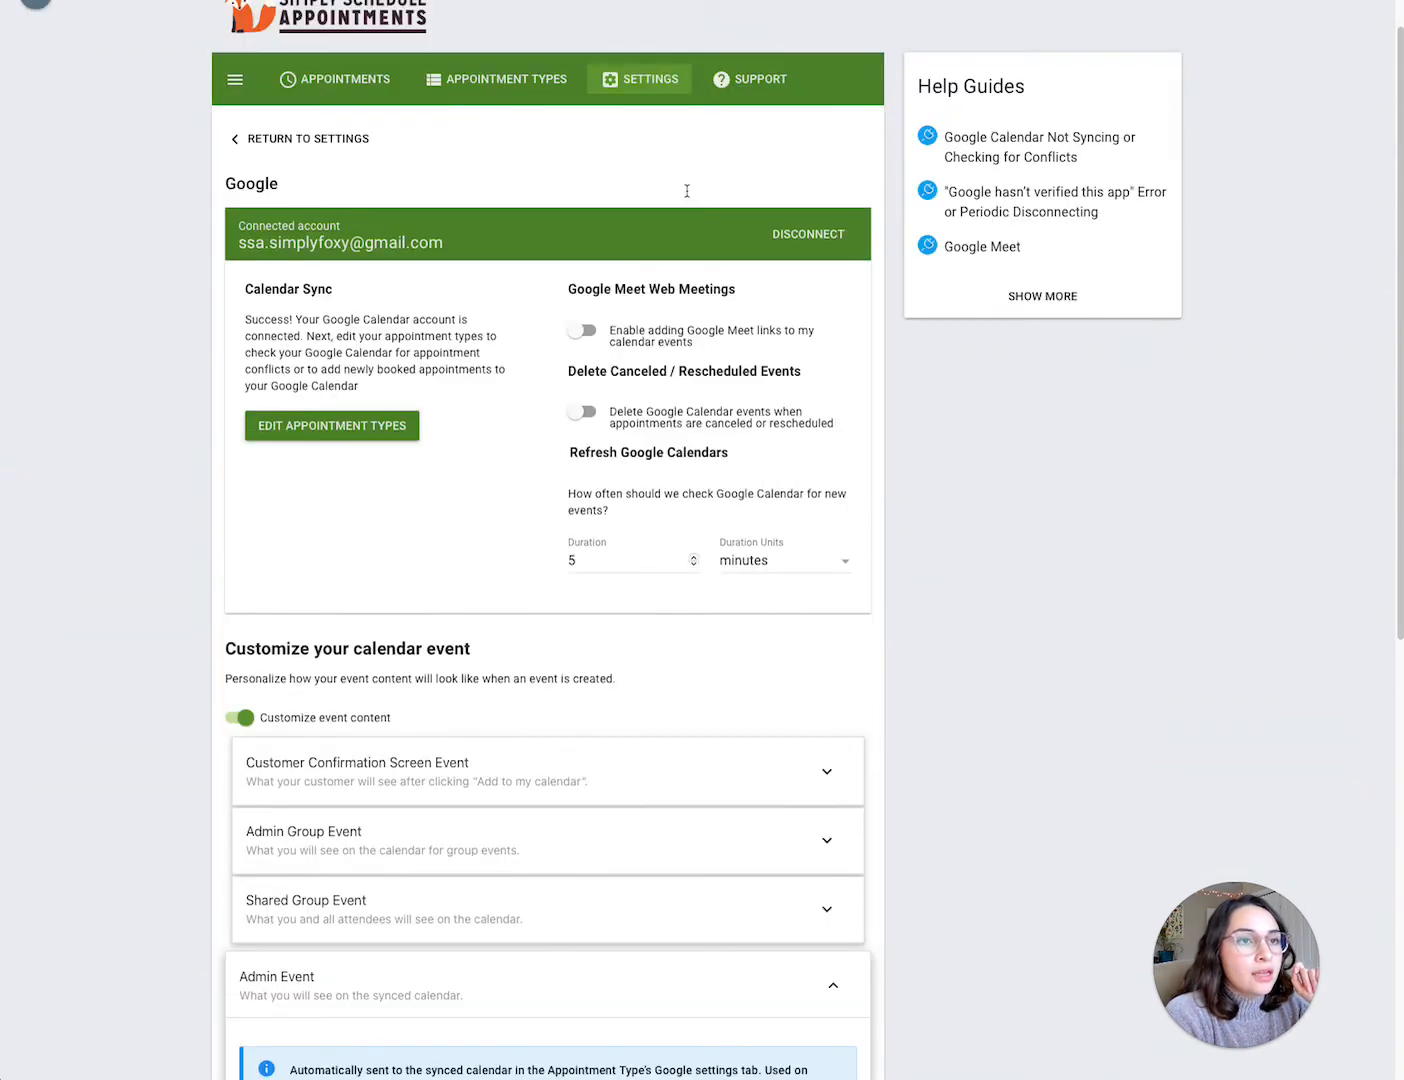
Step: Open the Google Calendar section of the Google Calendar Sync is On appointment type to review its sync options
{"action": "scroll", "coordinate": [686, 192], "scroll_direction": "up", "scroll_amount": 1}
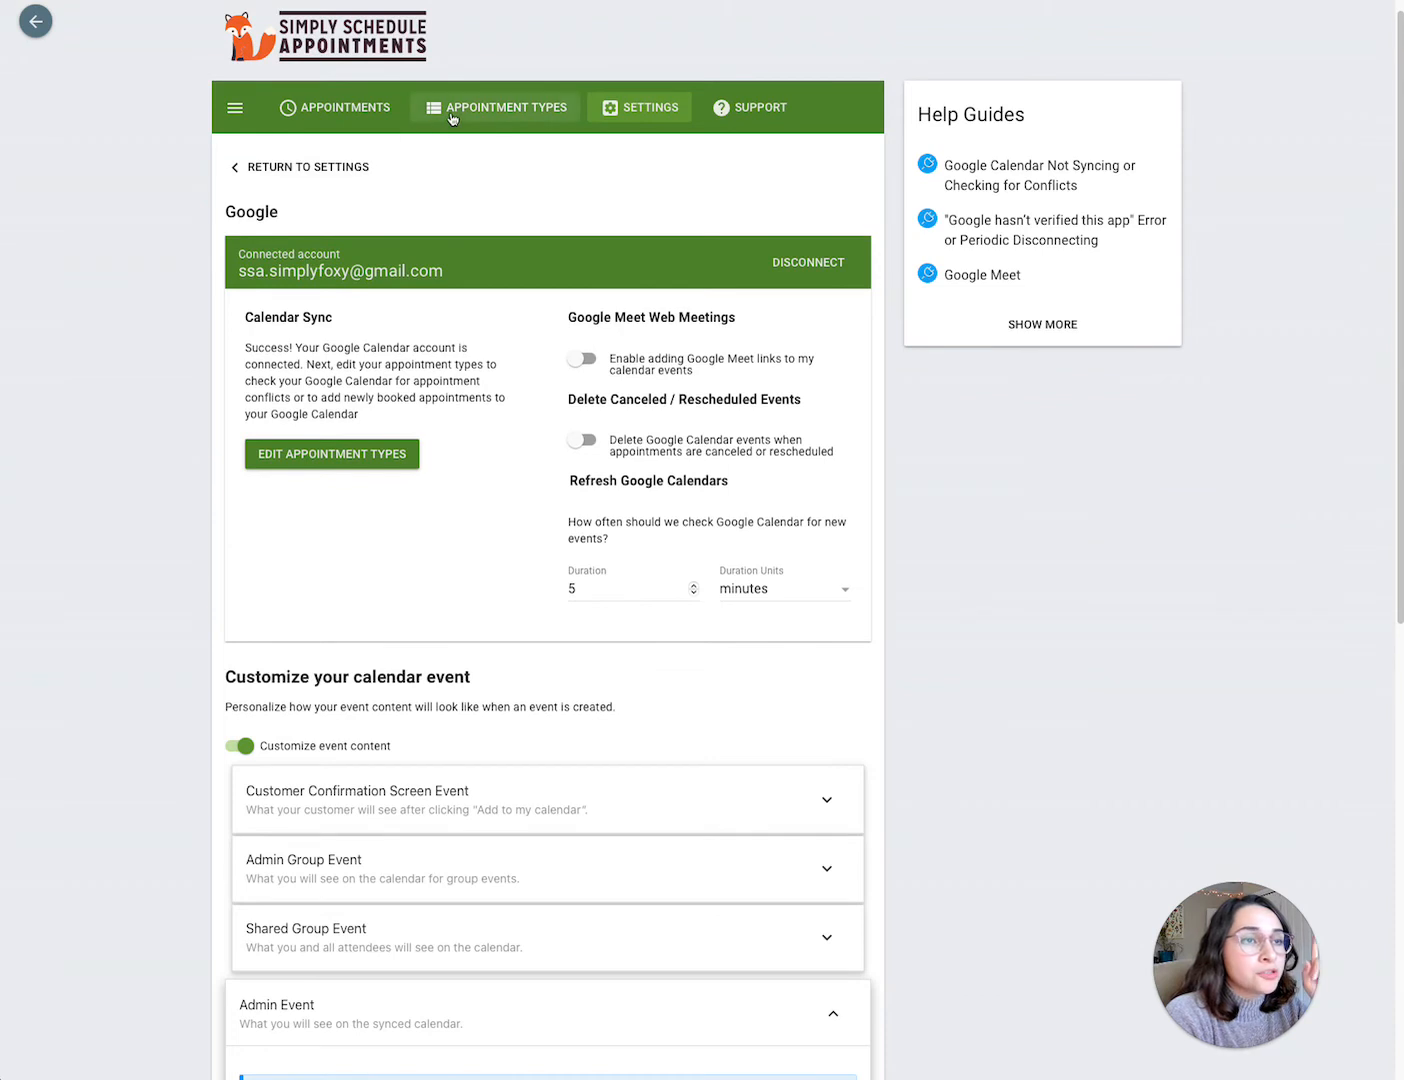
{"action": "left_click", "coordinate": [449, 118]}
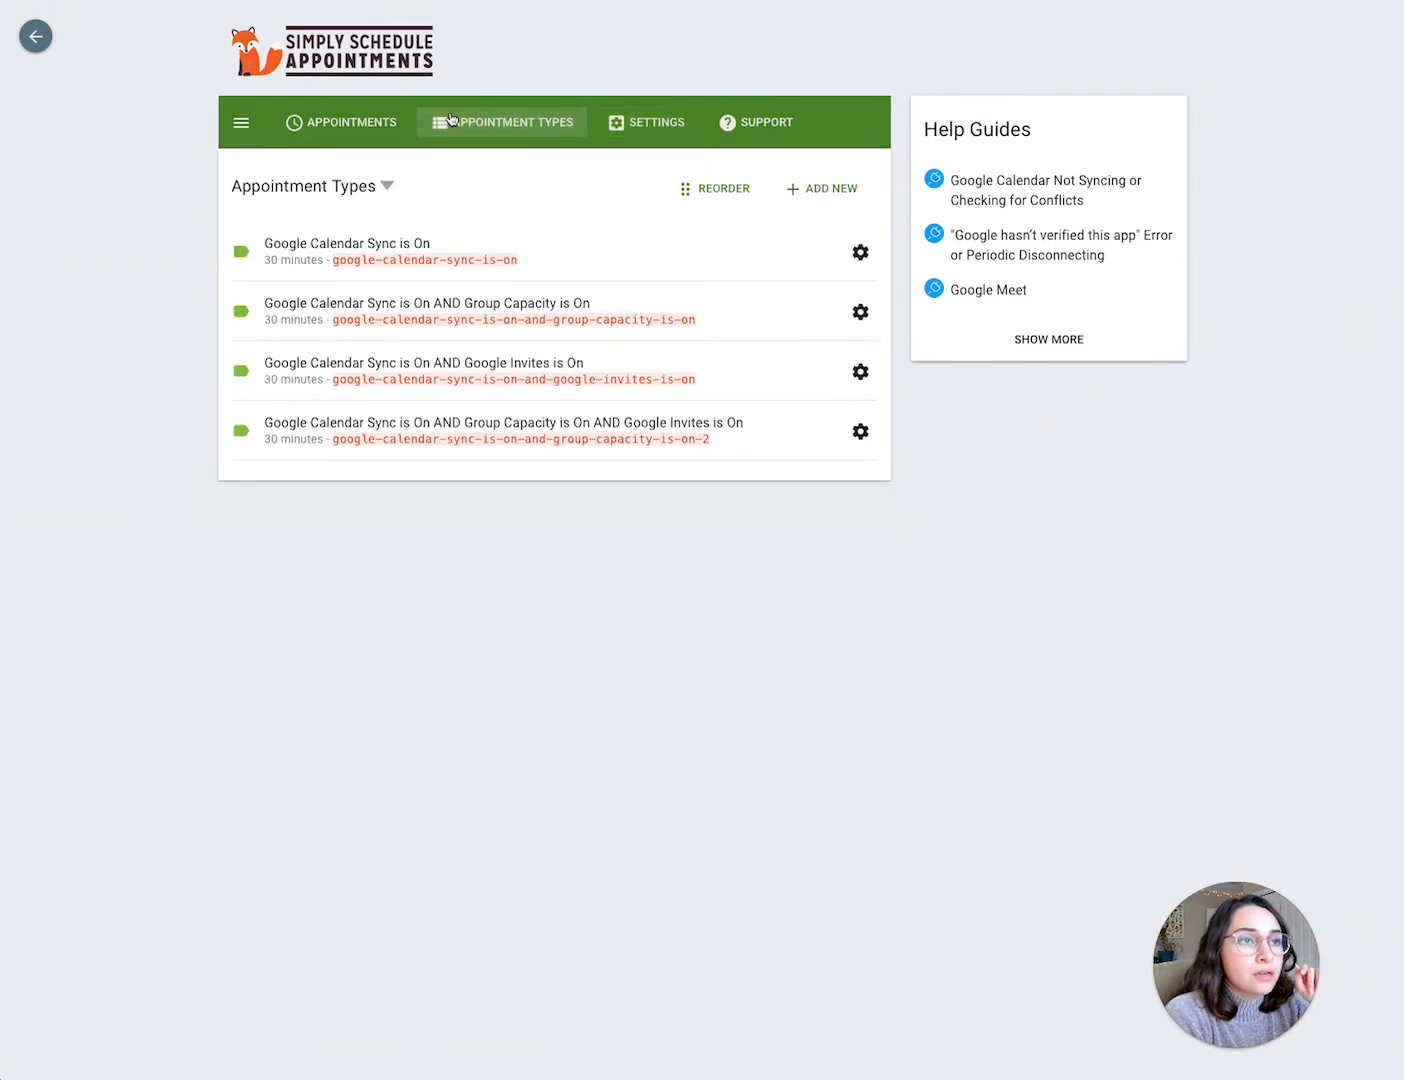
{"action": "left_click", "coordinate": [407, 243]}
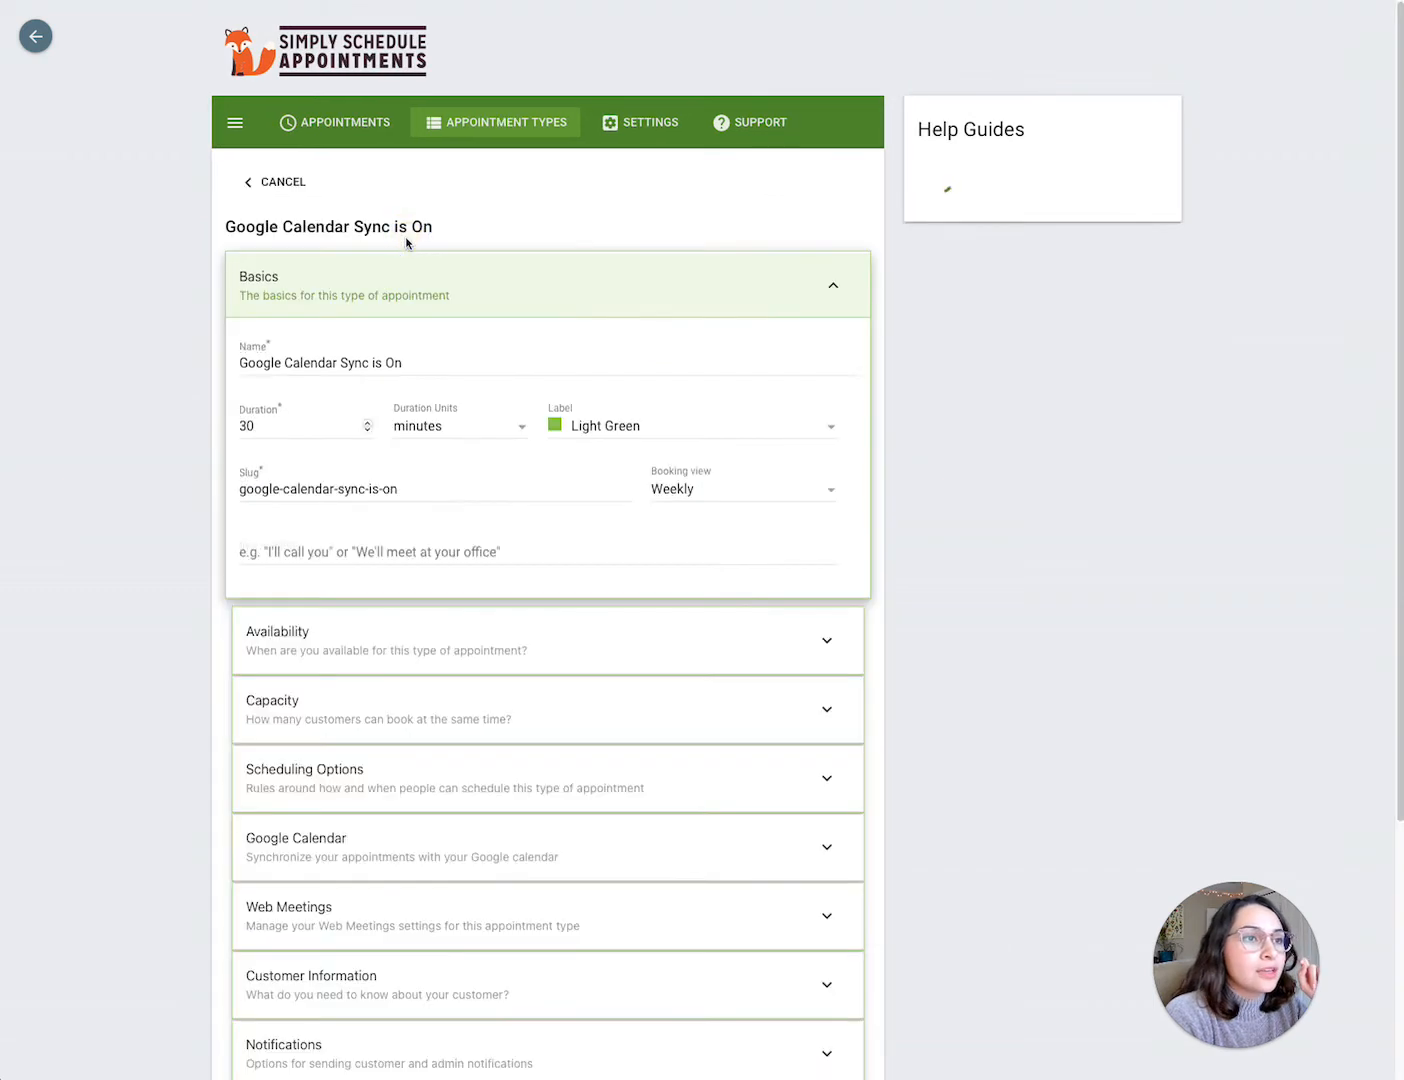
{"action": "scroll", "coordinate": [464, 316], "scroll_direction": "down", "scroll_amount": 1}
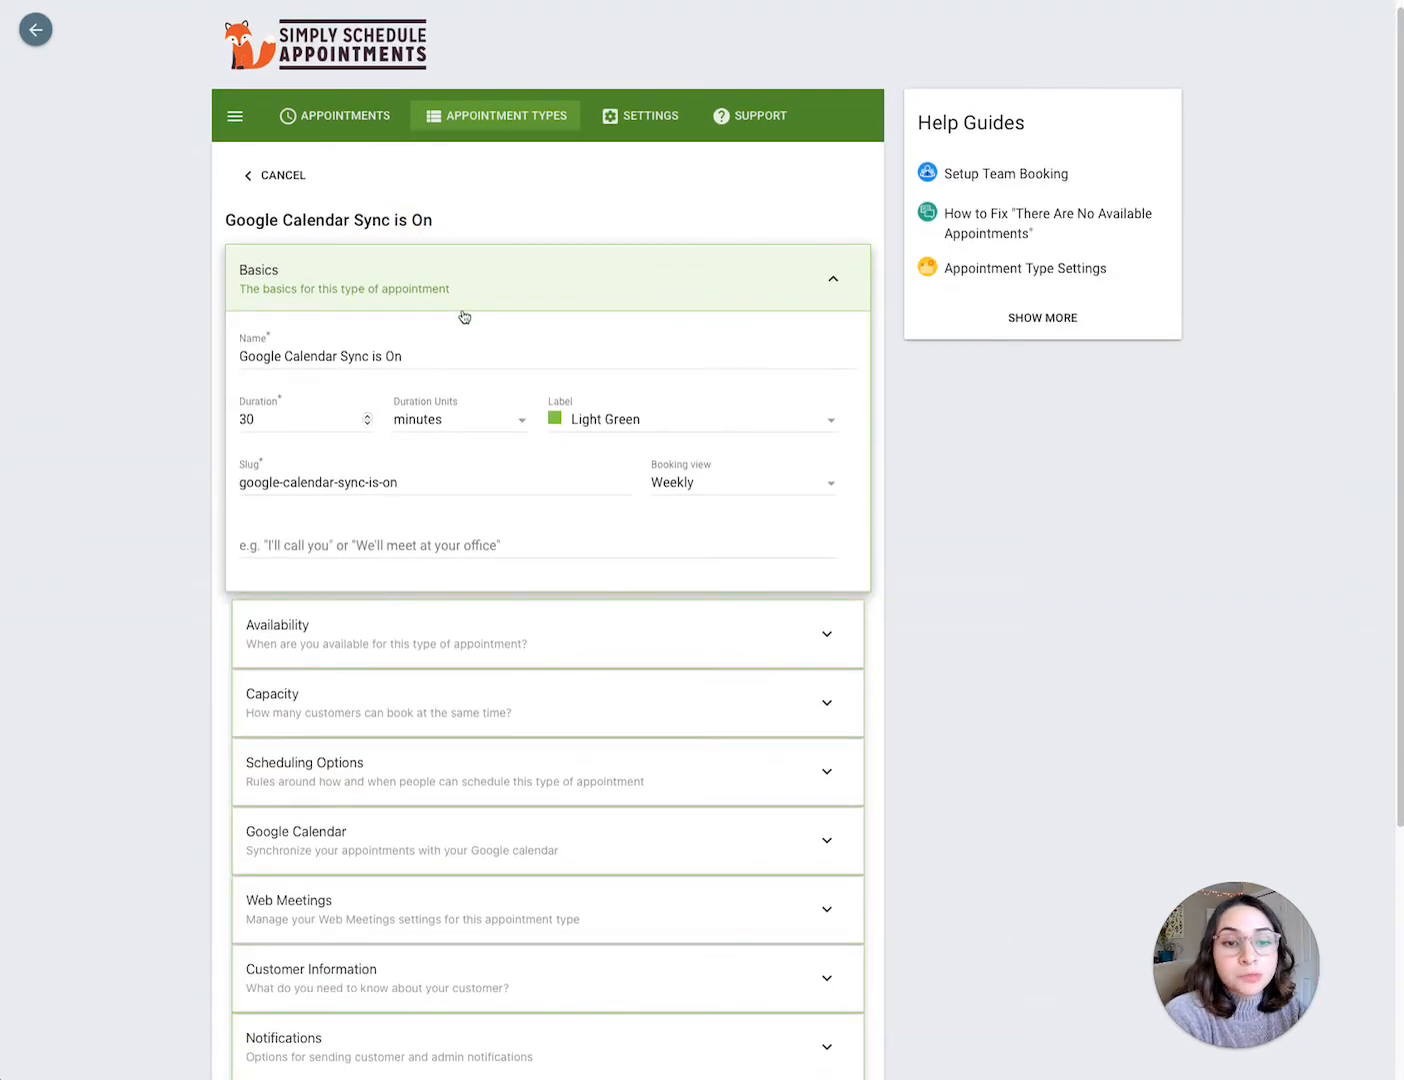
{"action": "scroll", "coordinate": [464, 316], "scroll_direction": "down", "scroll_amount": 1}
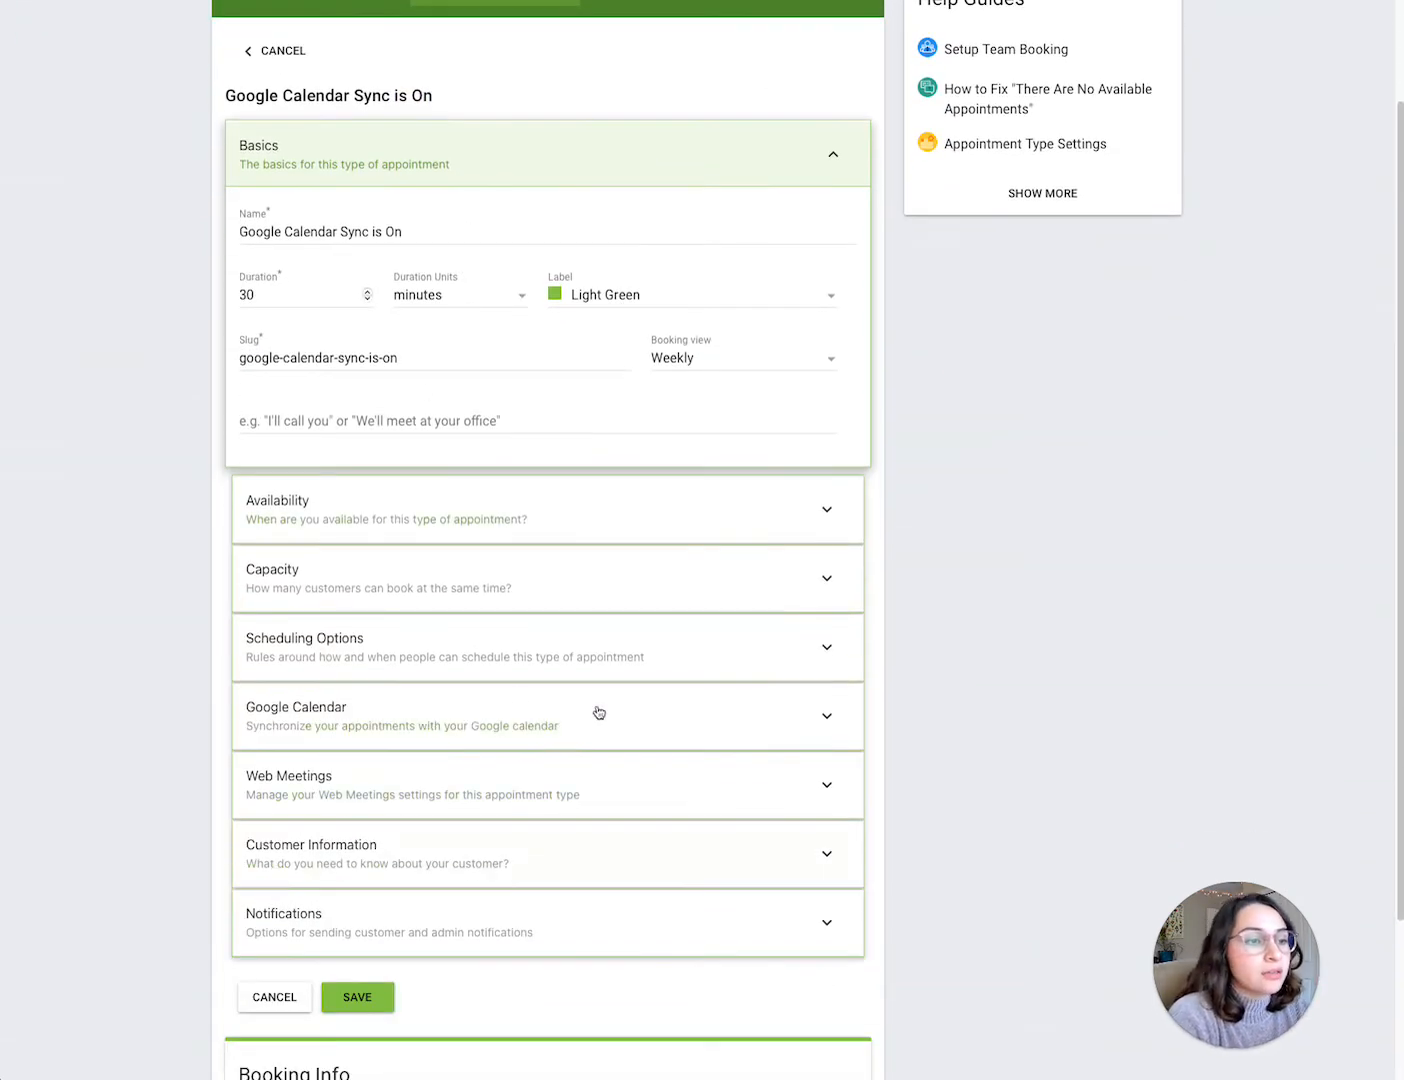
{"action": "left_click", "coordinate": [390, 721]}
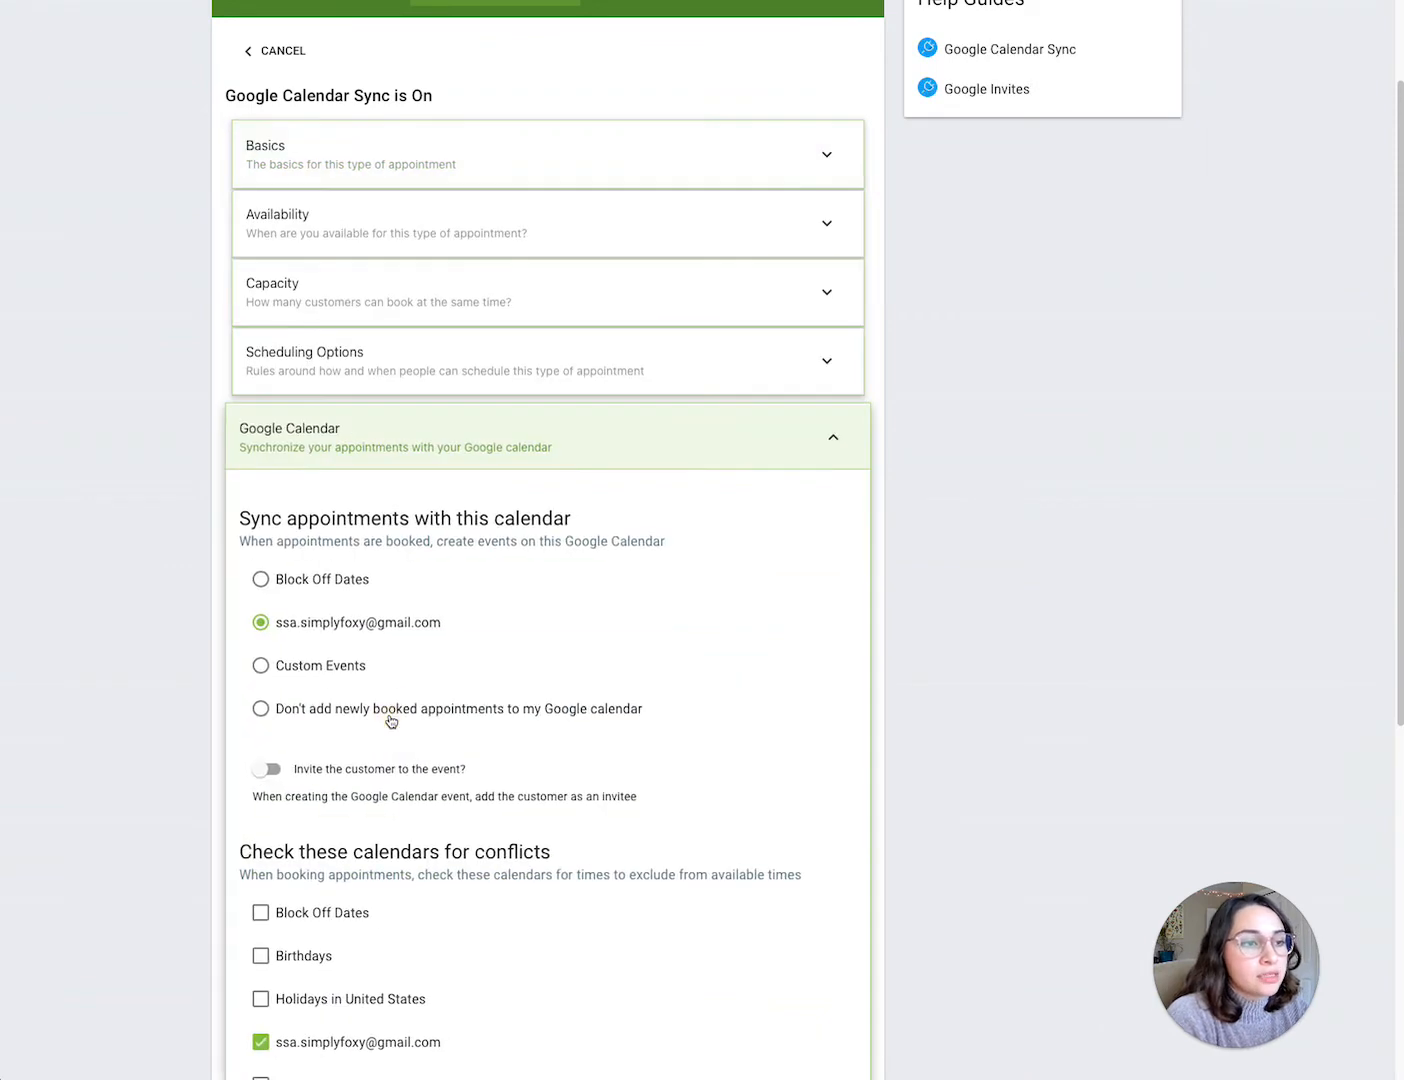
{"action": "scroll", "coordinate": [391, 721], "scroll_direction": "down", "scroll_amount": 1}
{"action": "scroll", "coordinate": [398, 716], "scroll_direction": "up", "scroll_amount": 3}
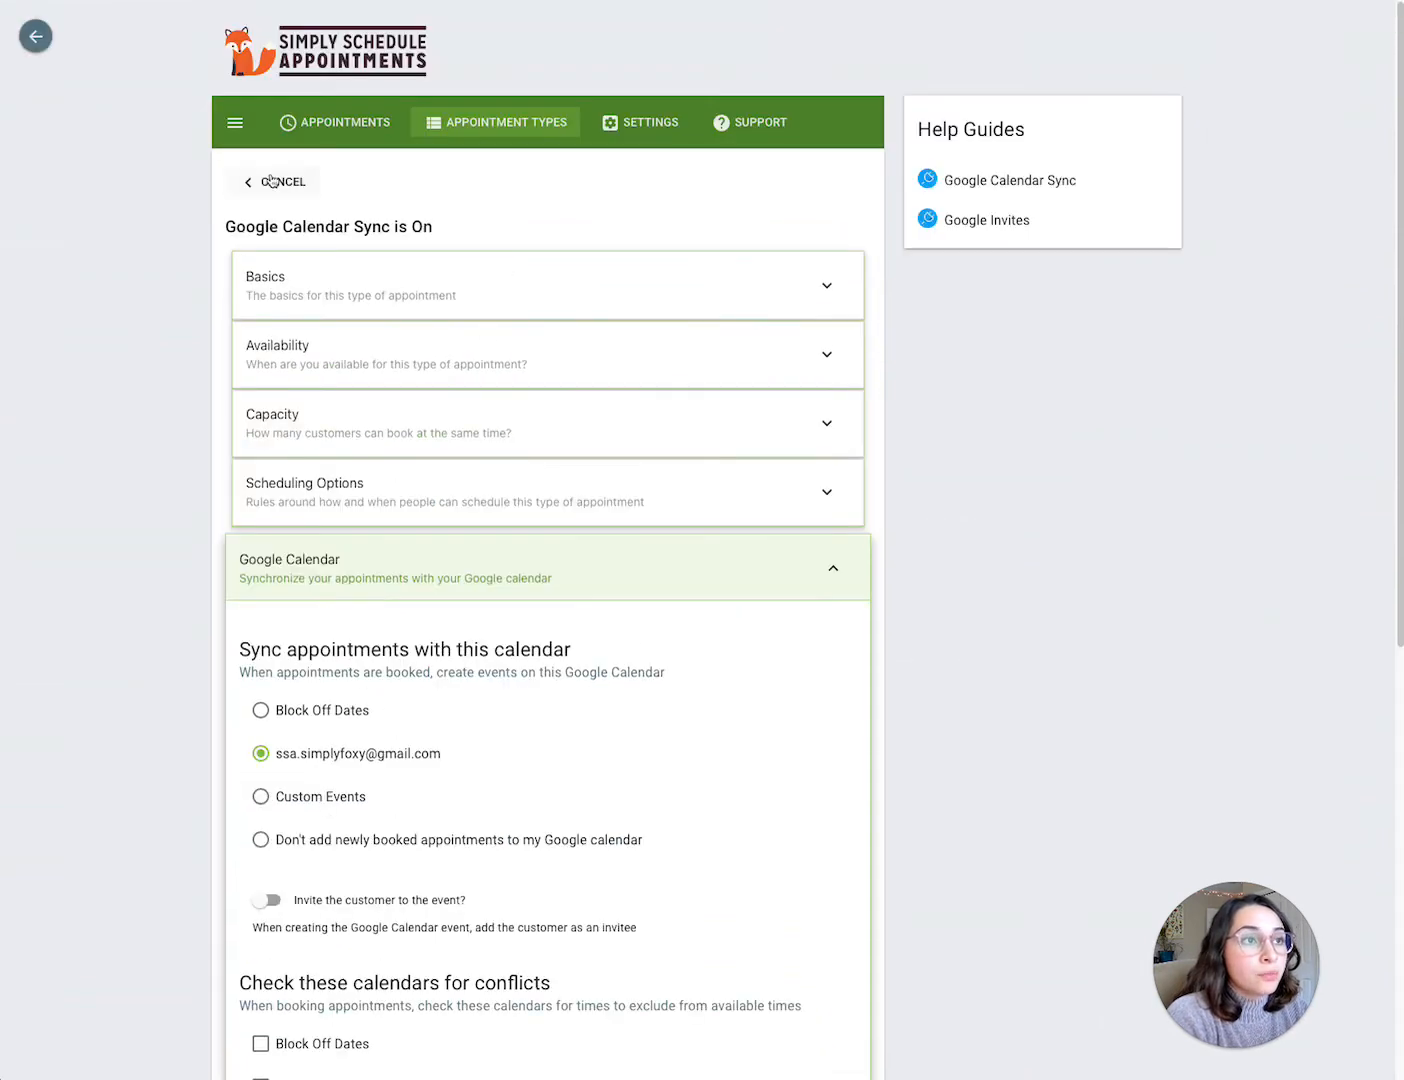
{"action": "scroll", "coordinate": [322, 705], "scroll_direction": "down", "scroll_amount": 3}
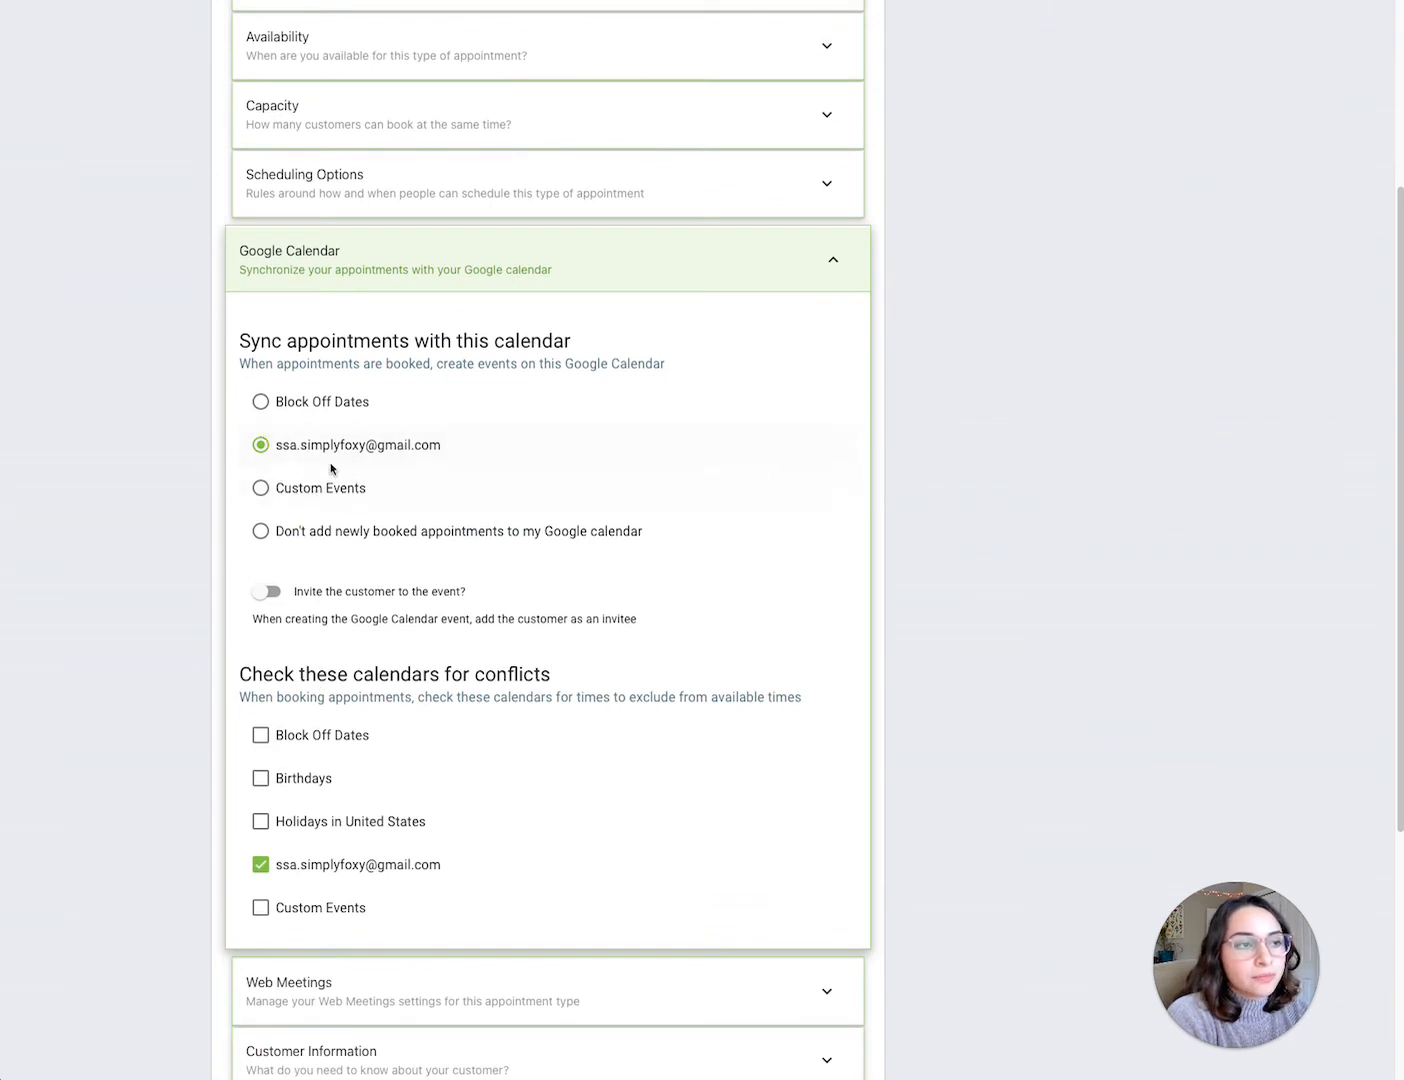
Step: Switch the synced calendar choice and the customer-invite option off and back, then leave the appointment type
{"action": "left_click", "coordinate": [305, 542]}
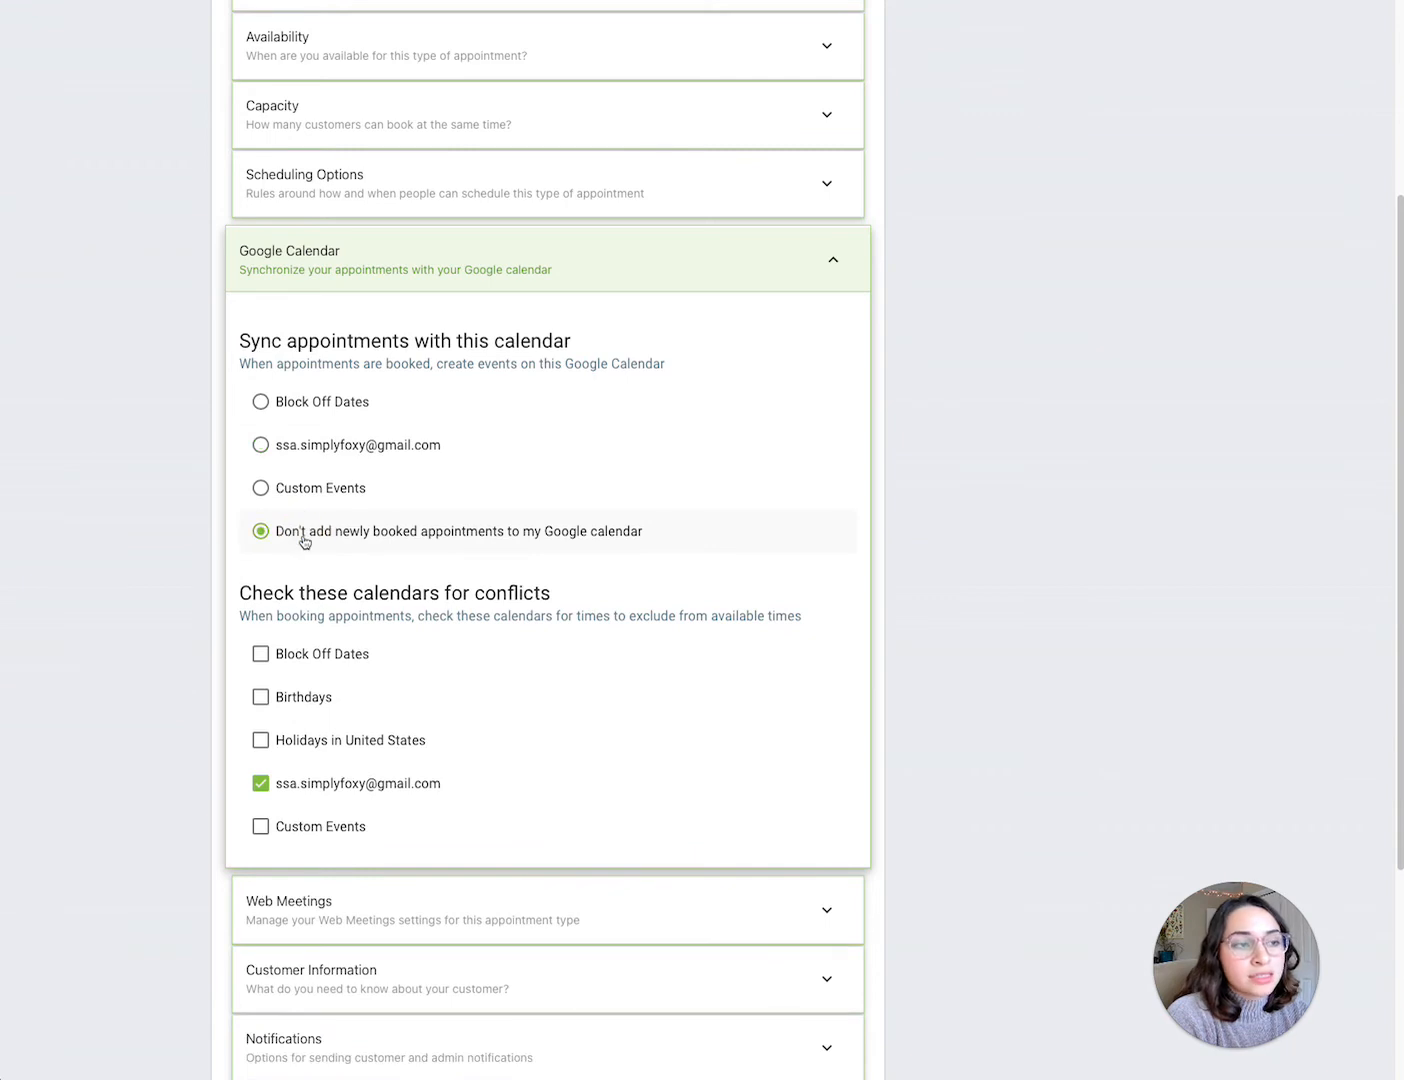
{"action": "left_click", "coordinate": [320, 452]}
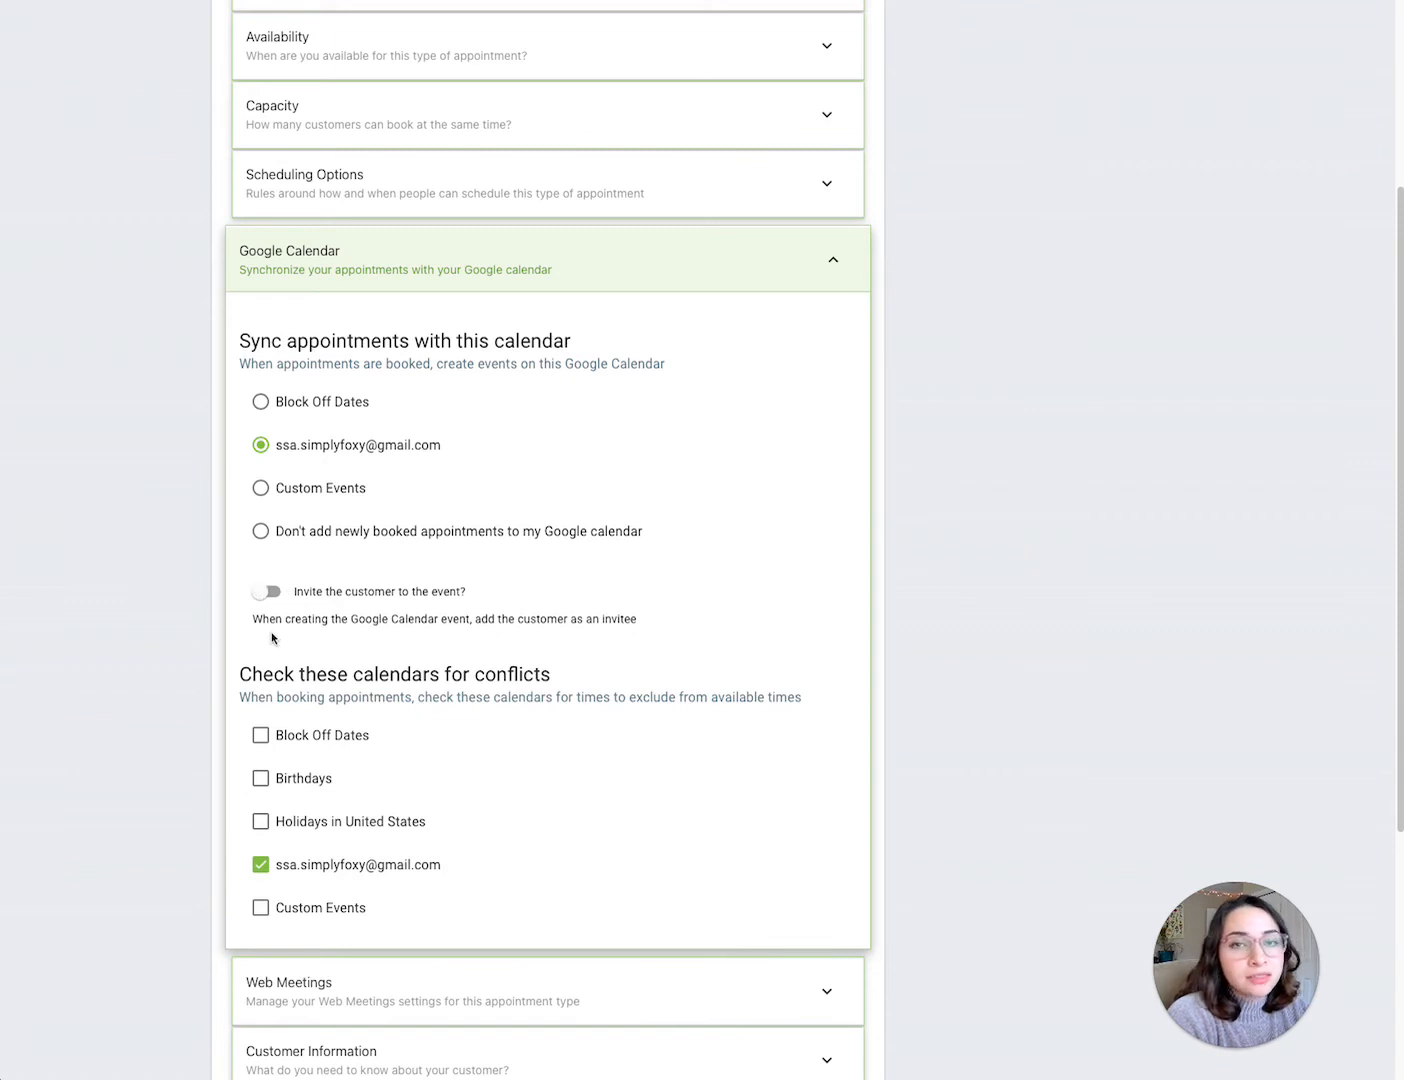
{"action": "left_click", "coordinate": [266, 592]}
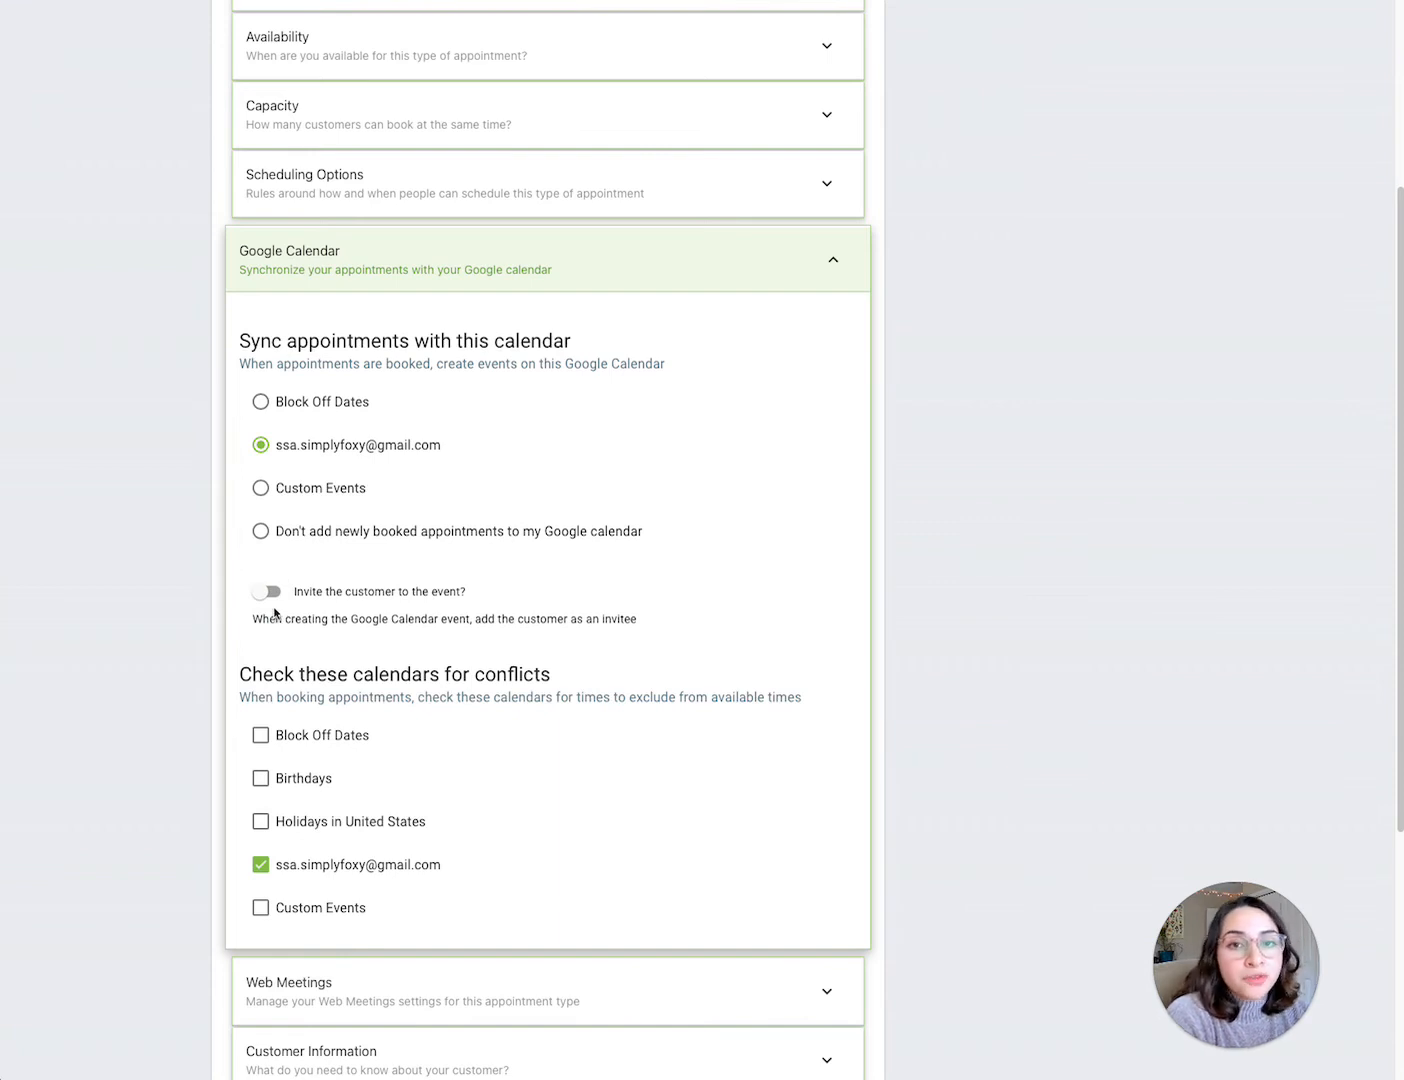
{"action": "left_click", "coordinate": [270, 597]}
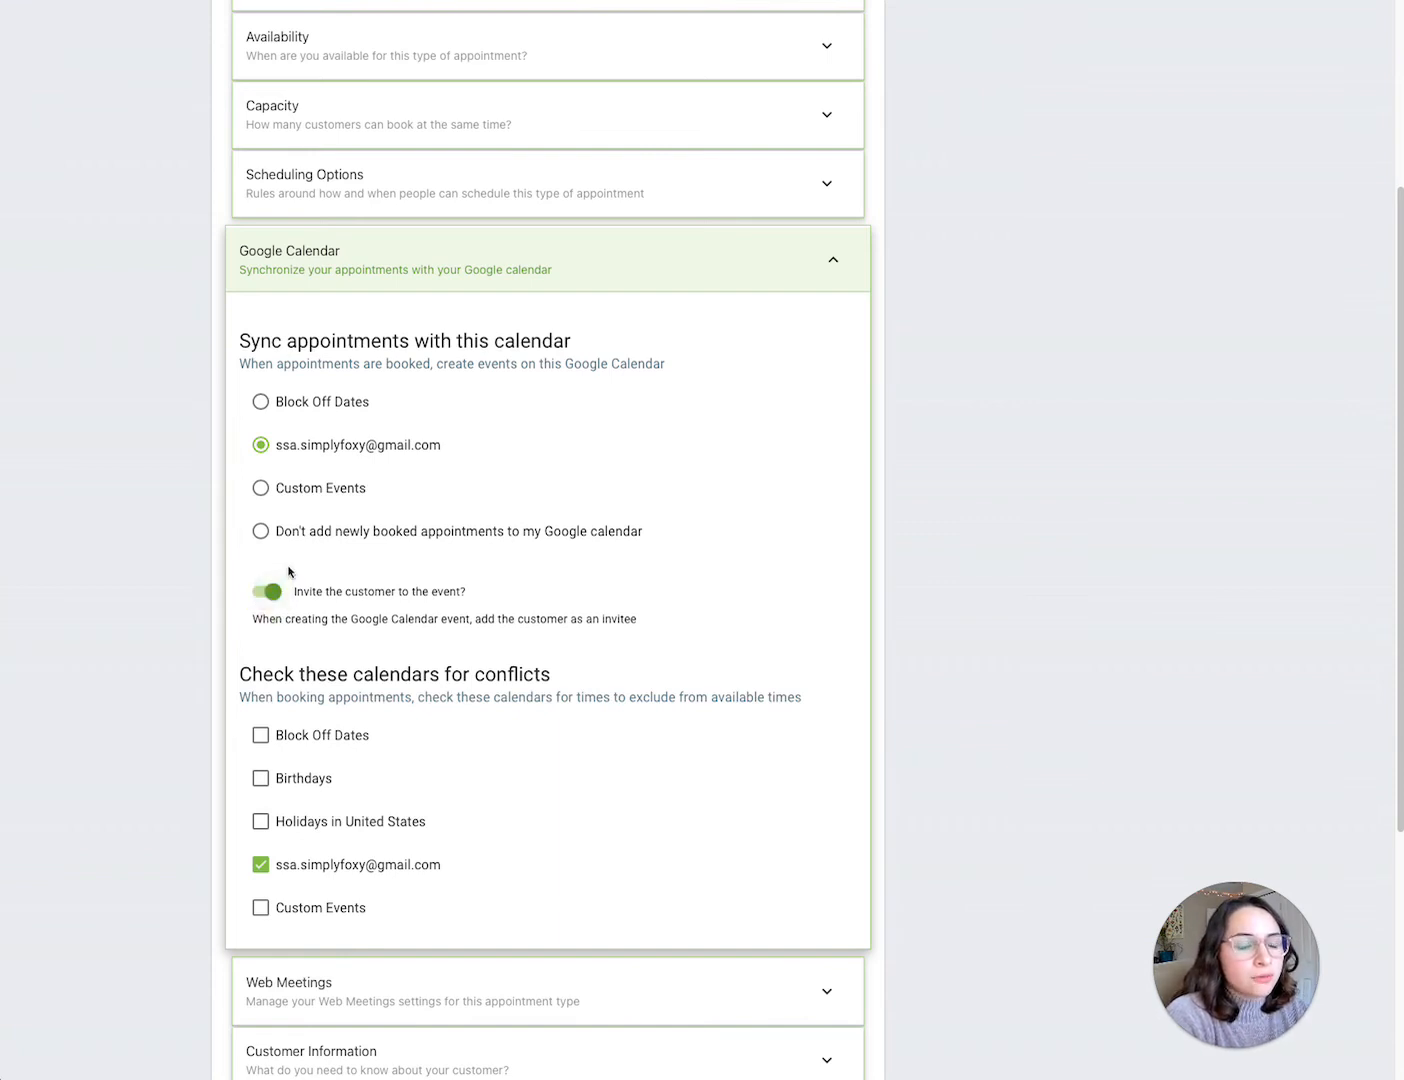
{"action": "left_click", "coordinate": [273, 595]}
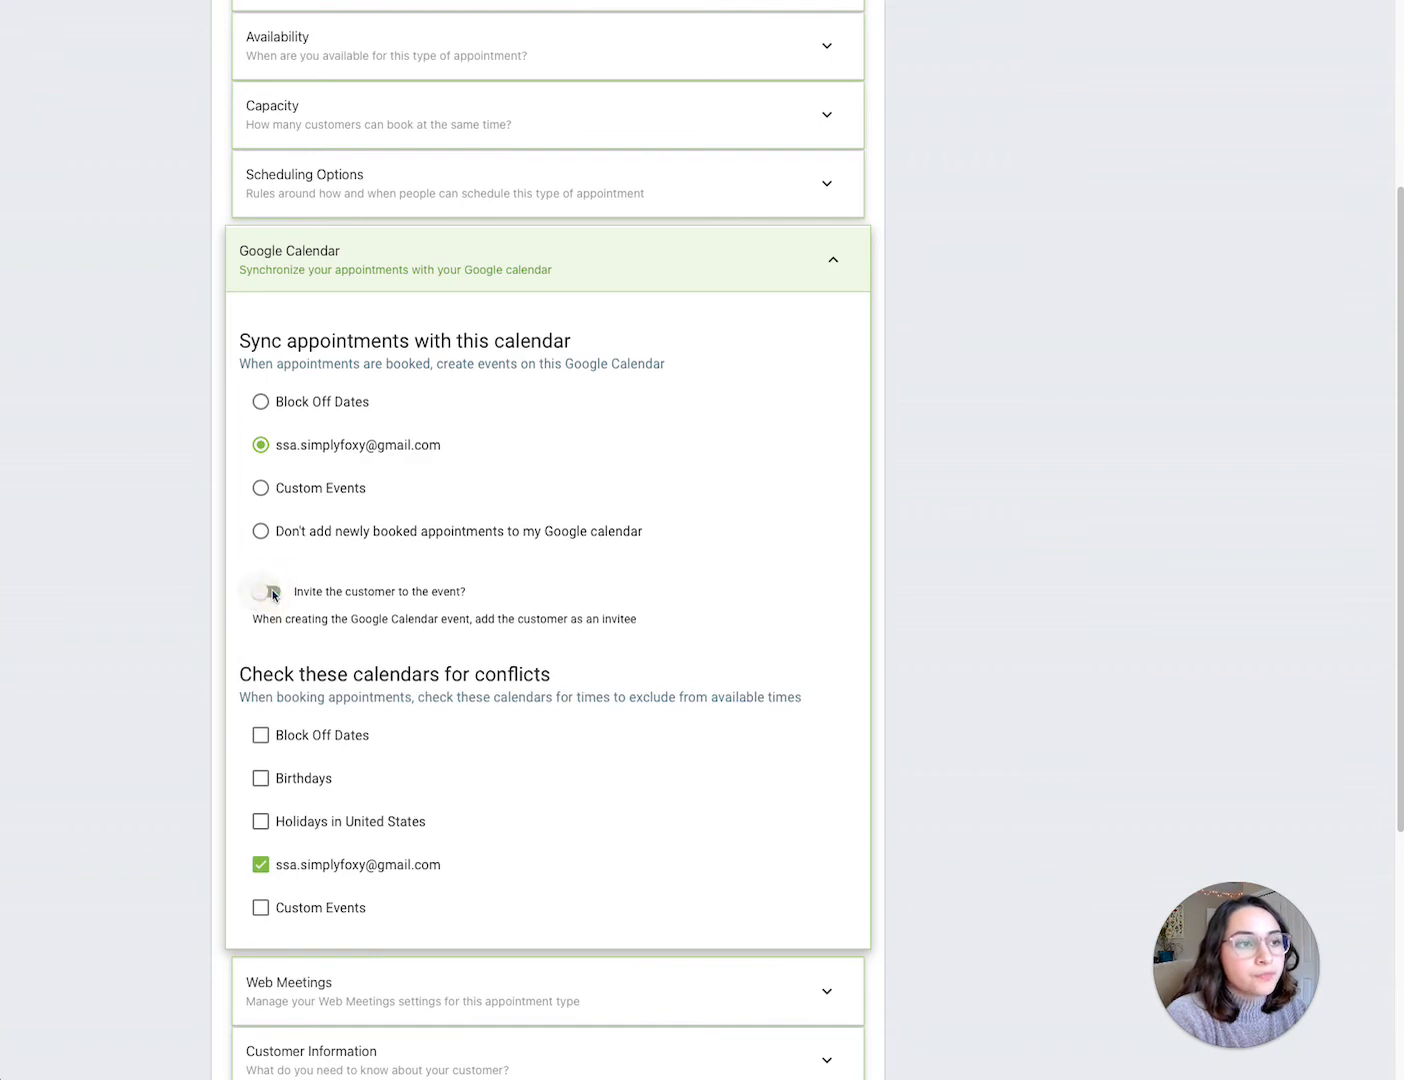
{"action": "scroll", "coordinate": [279, 620], "scroll_direction": "down", "scroll_amount": 5}
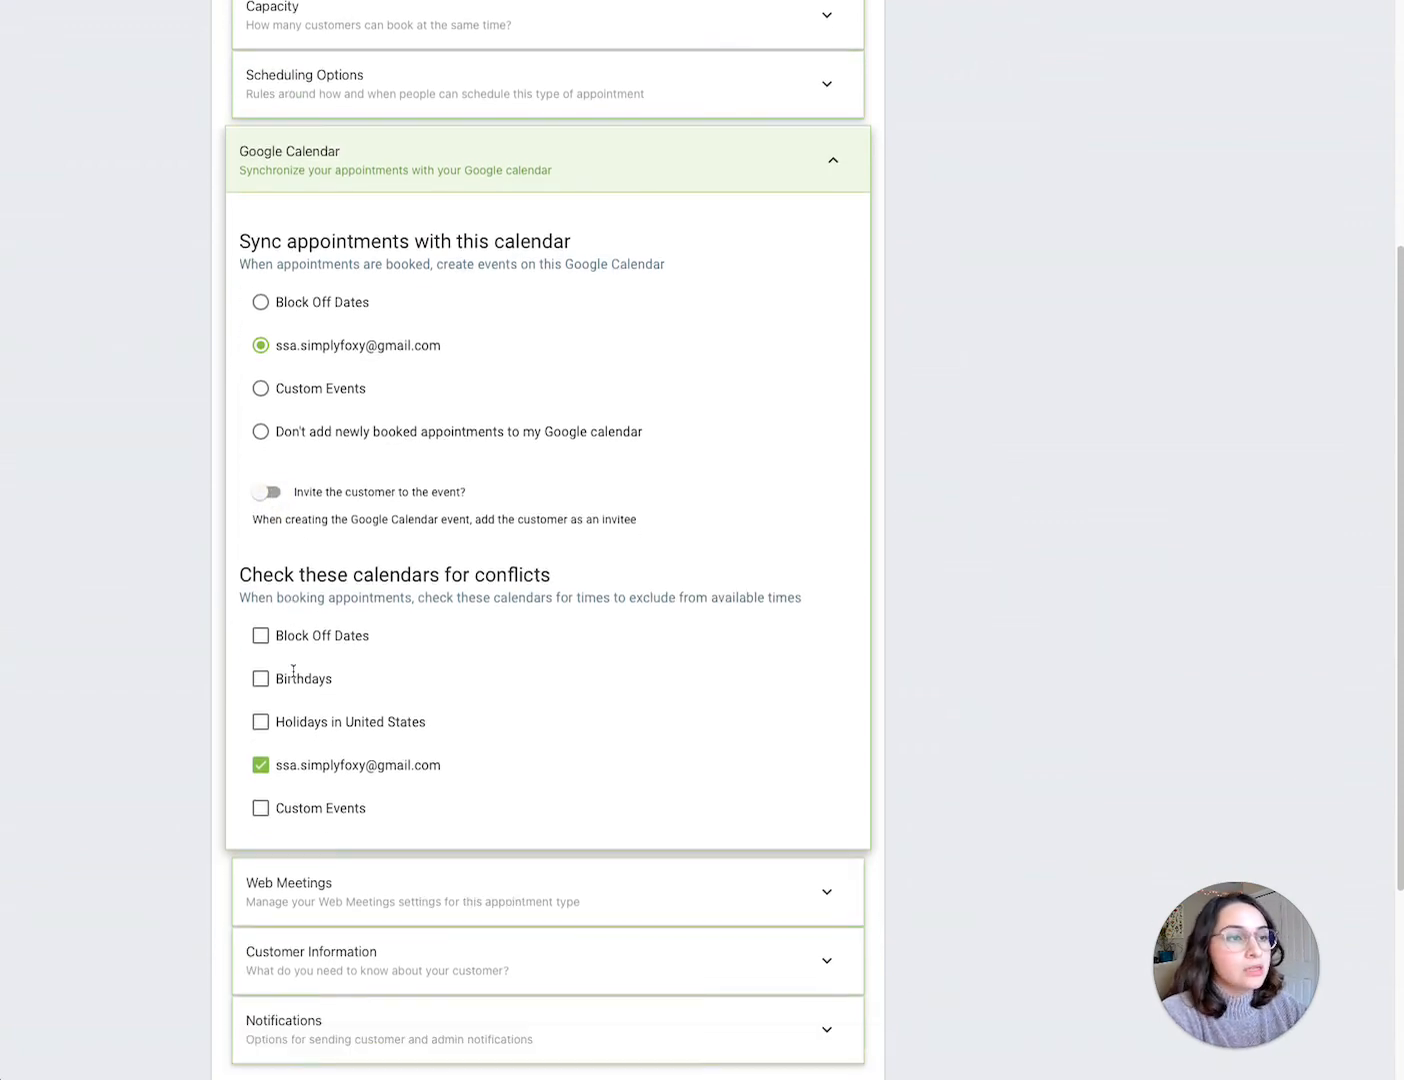
{"action": "left_click", "coordinate": [357, 988]}
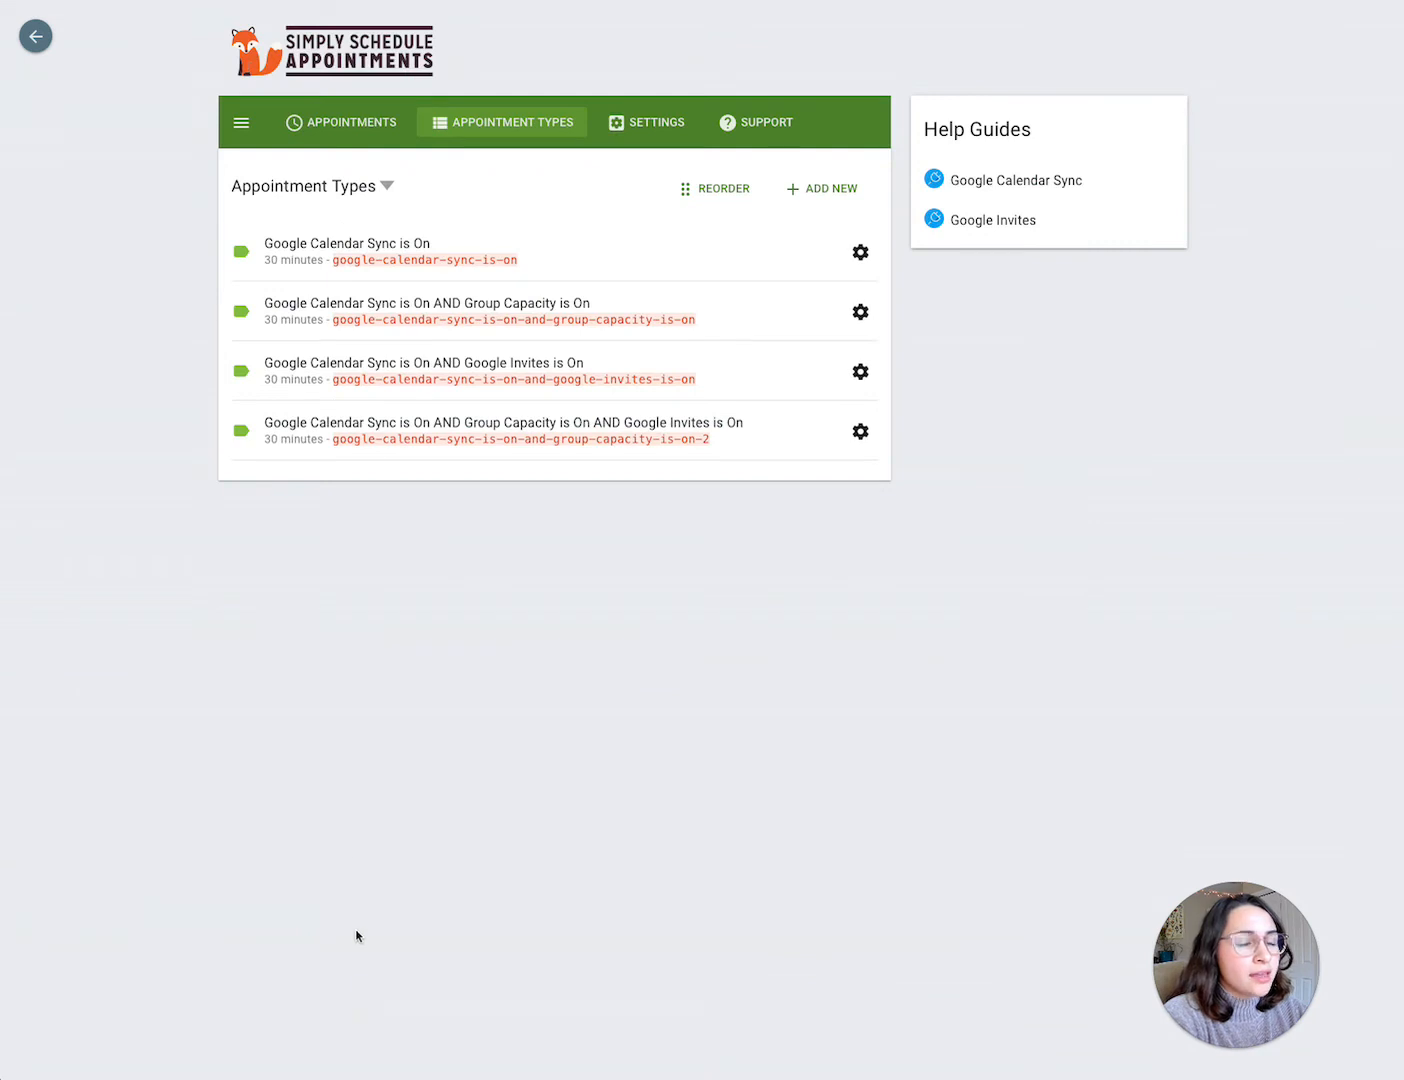
Step: Start booking a Google Calendar Sync is On appointment for February 8, 2022 at 3:00 AM
{"action": "left_click", "coordinate": [364, 120]}
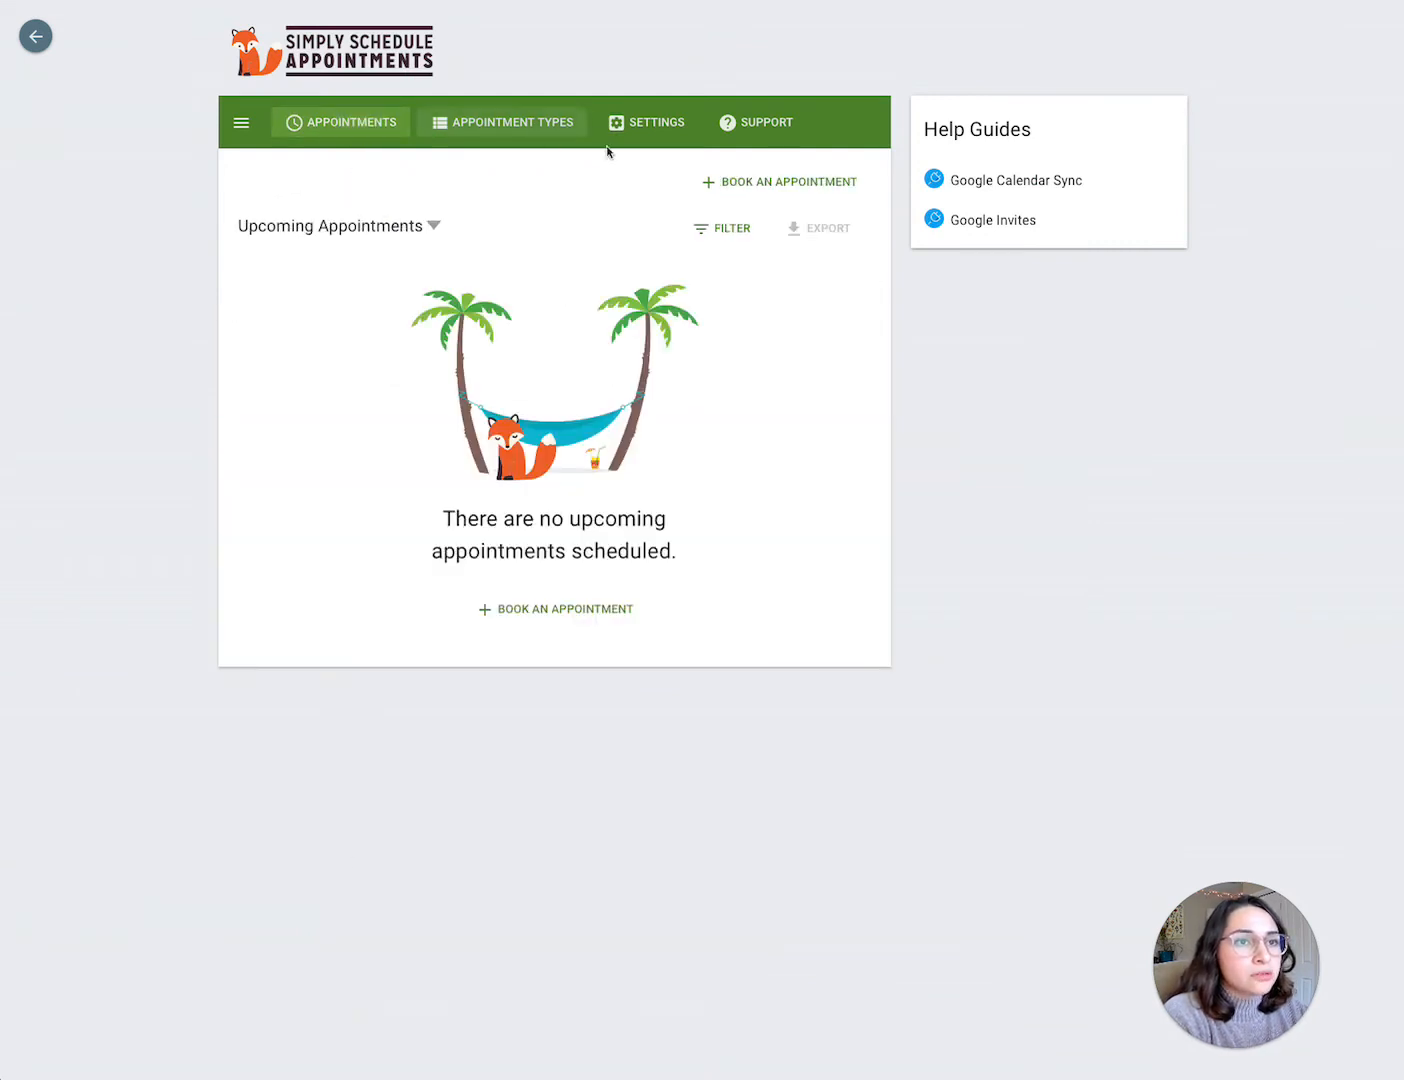
{"action": "left_click", "coordinate": [731, 185]}
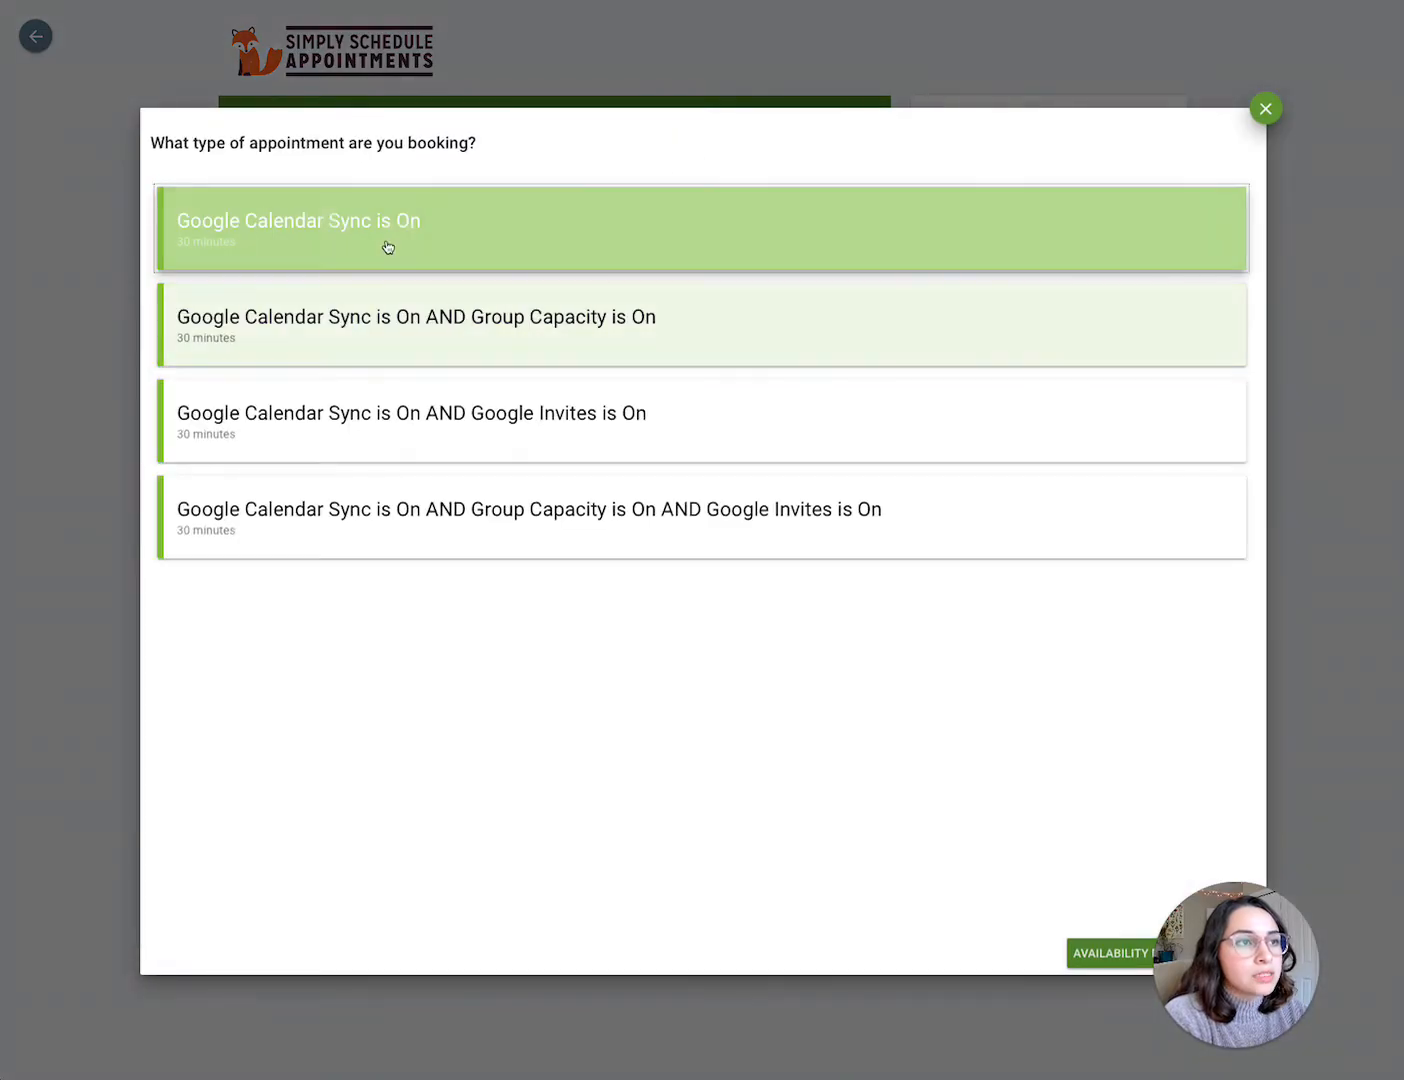
{"action": "left_click", "coordinate": [402, 217]}
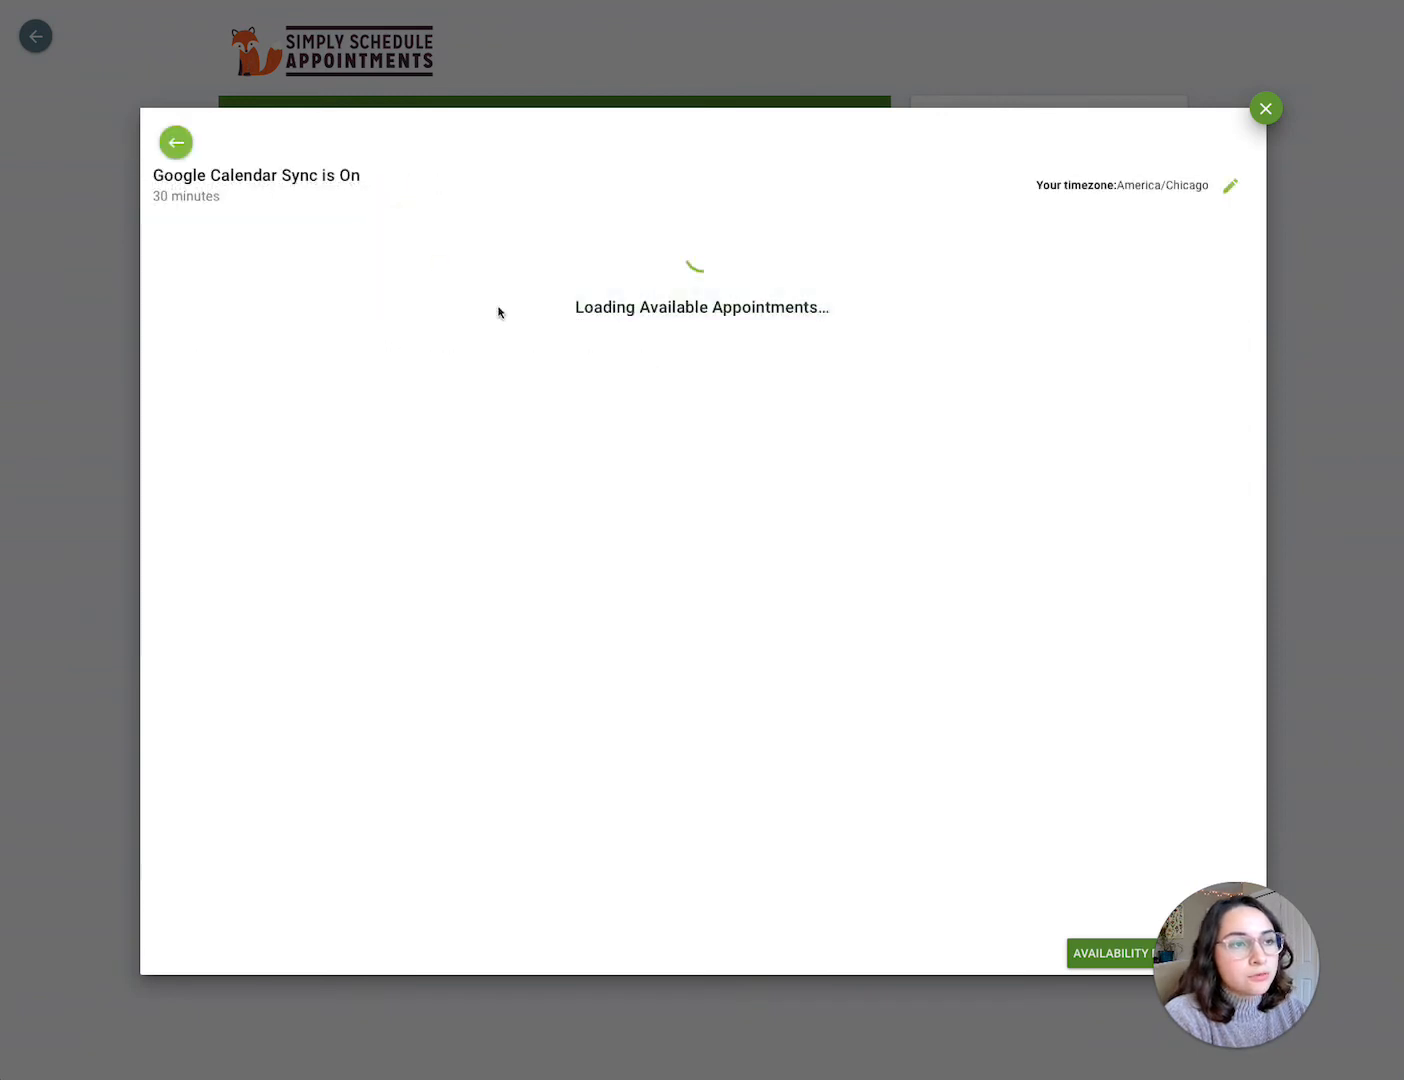
{"action": "left_click", "coordinate": [1238, 313]}
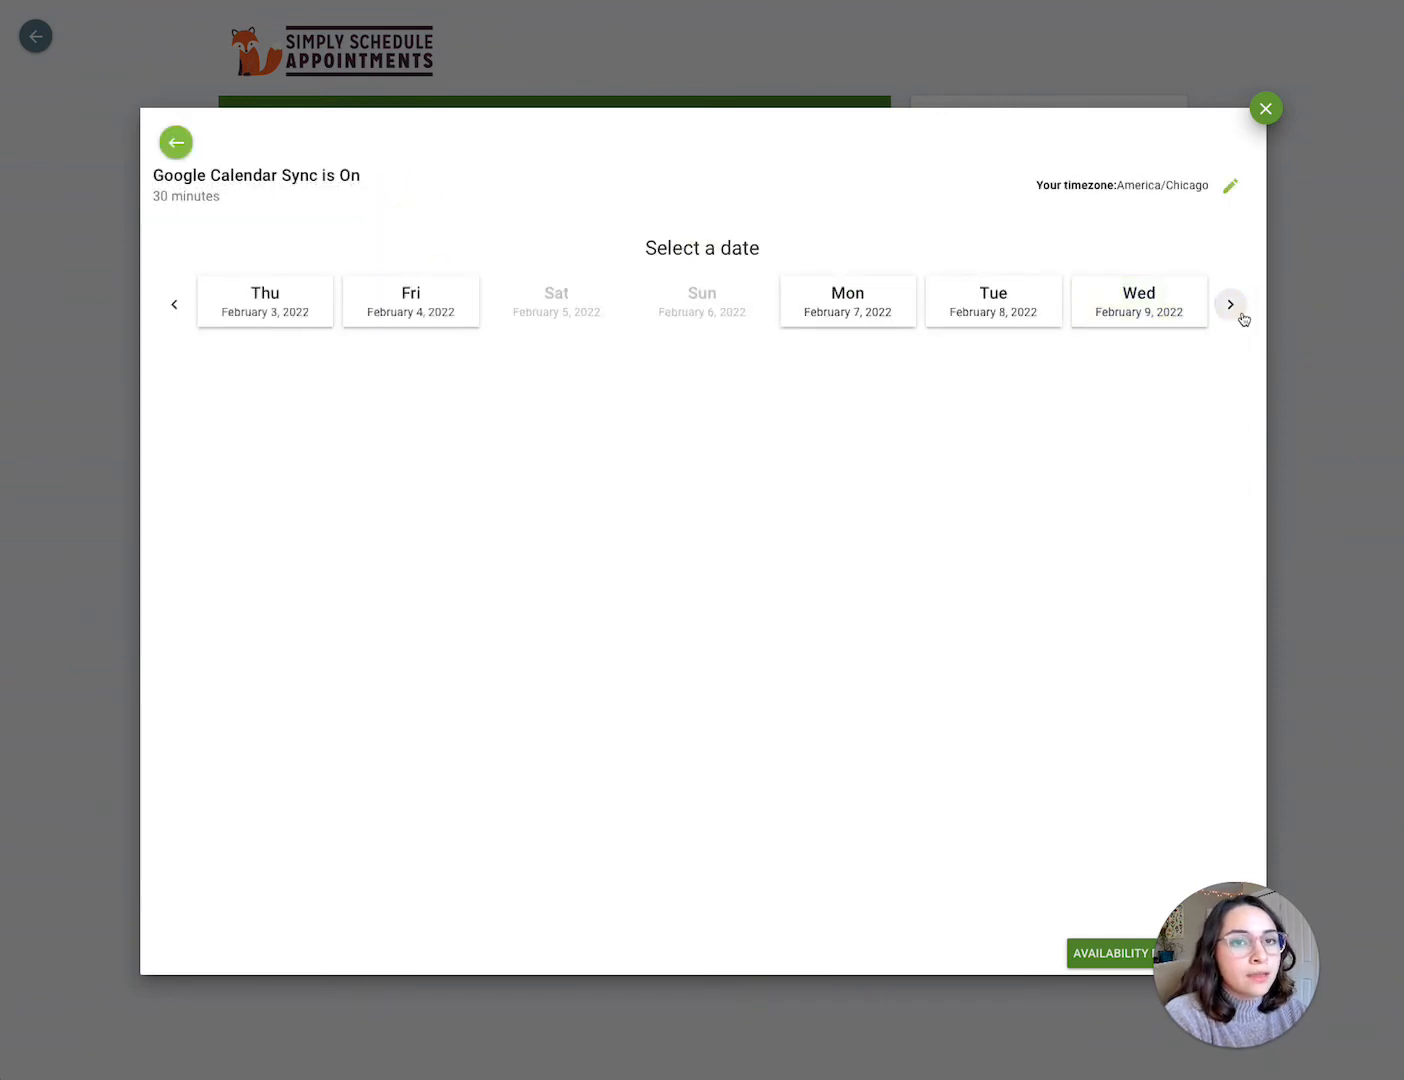
{"action": "left_click", "coordinate": [994, 325]}
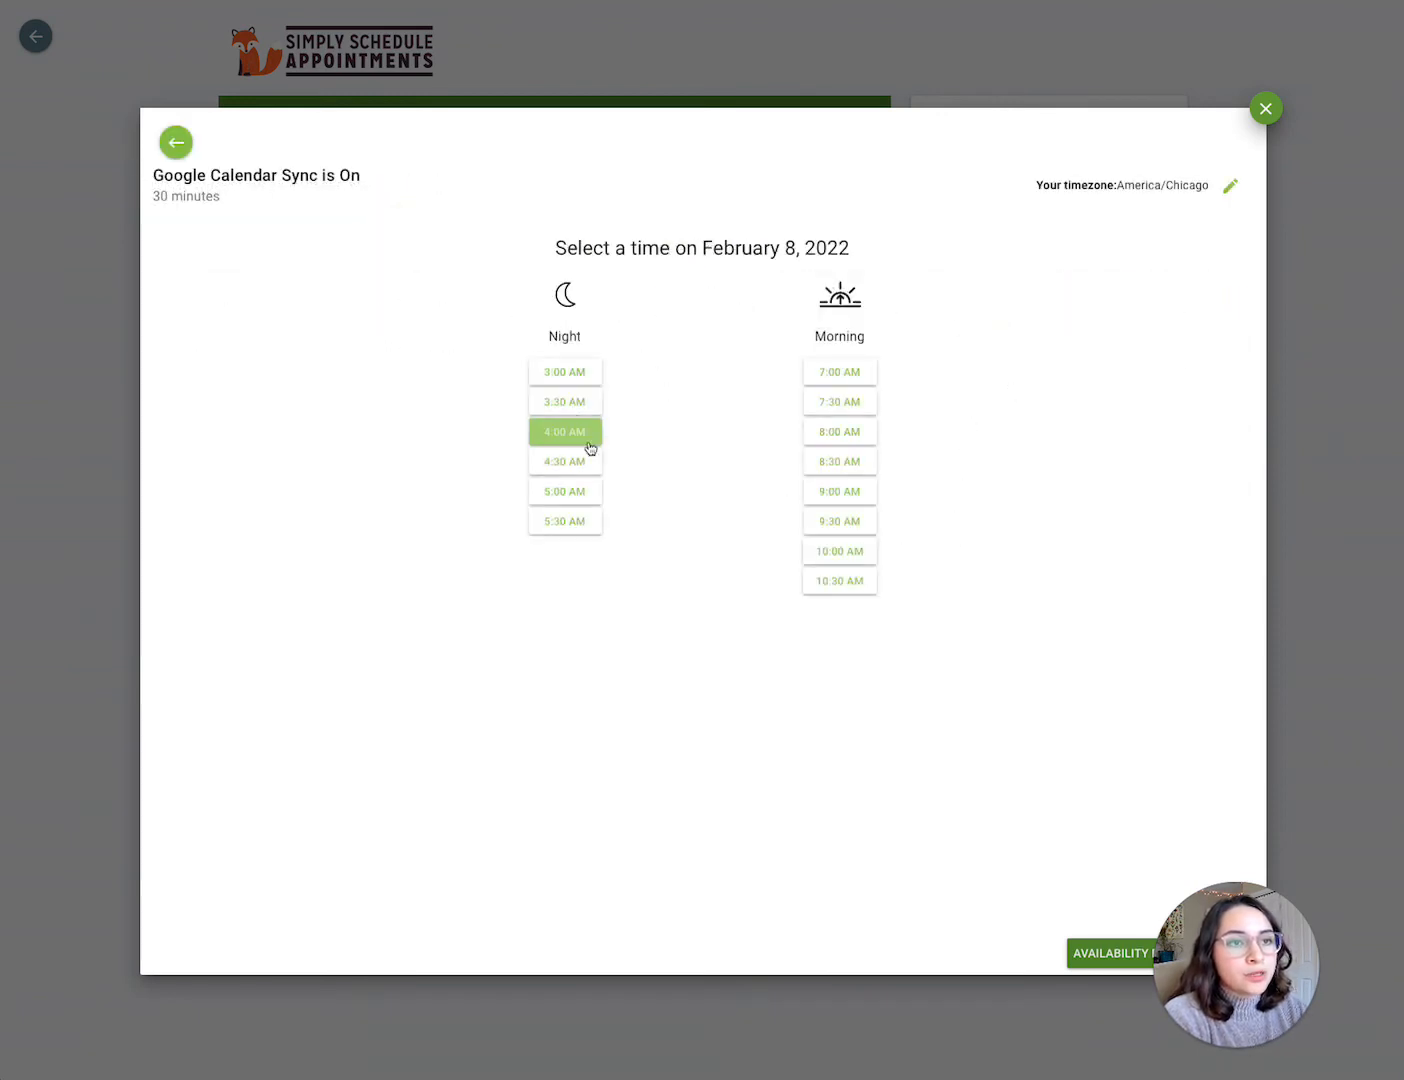
{"action": "left_click", "coordinate": [578, 380]}
Step: Fill in the customer's name and e-mail address and book the appointment
{"action": "left_click", "coordinate": [472, 271]}
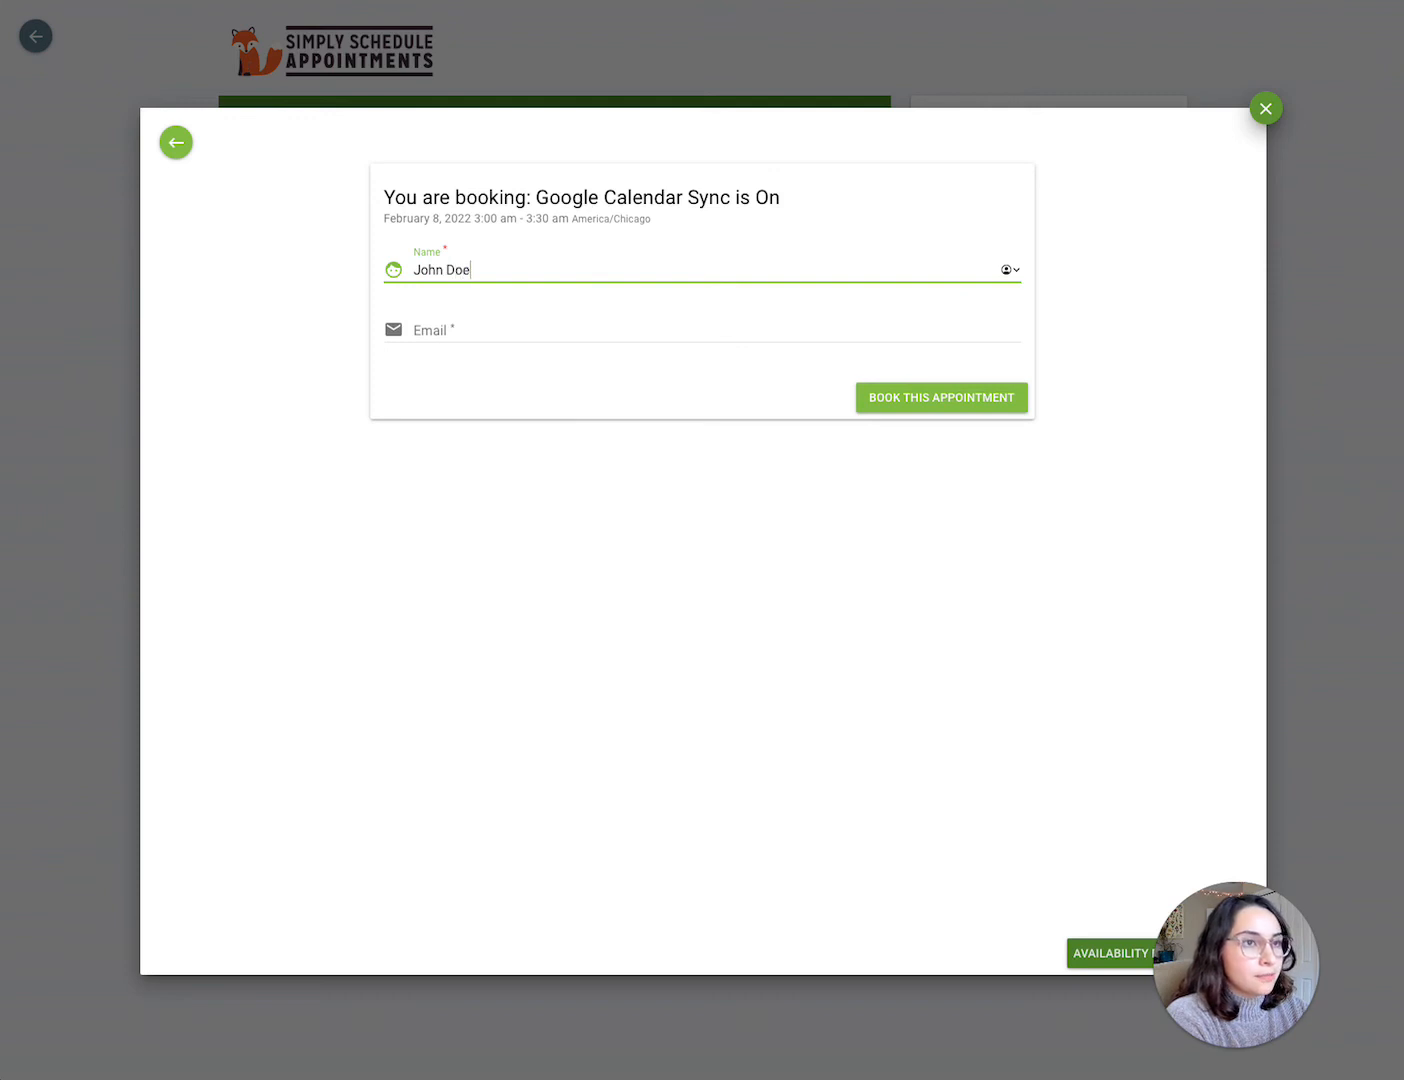
{"action": "key", "text": "Tab"}
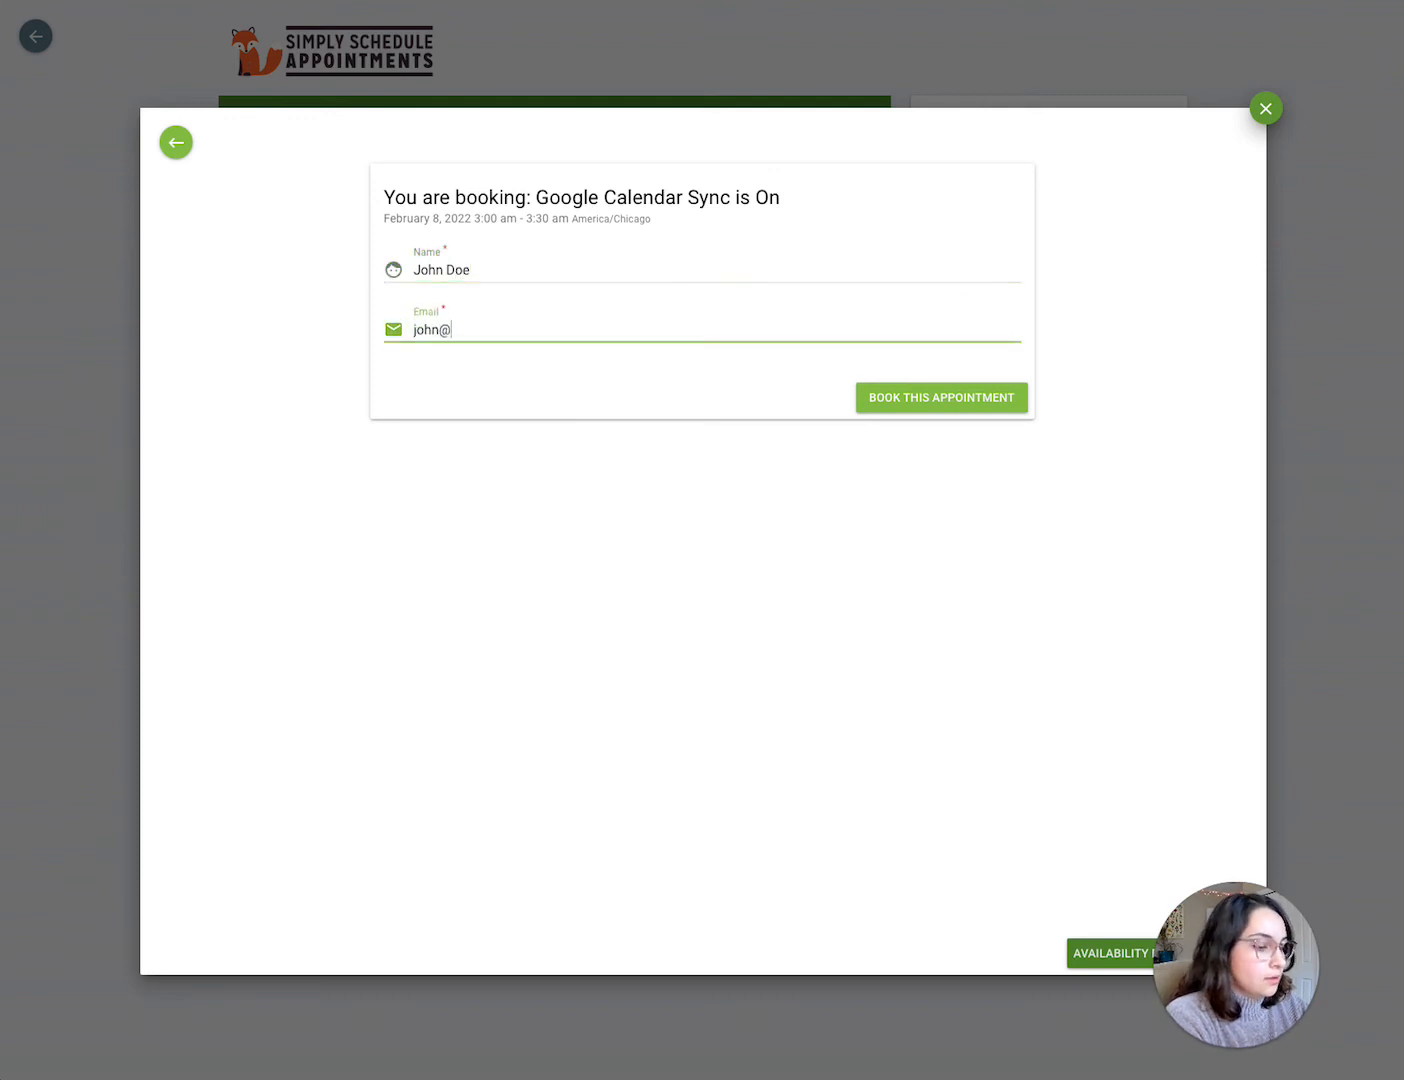
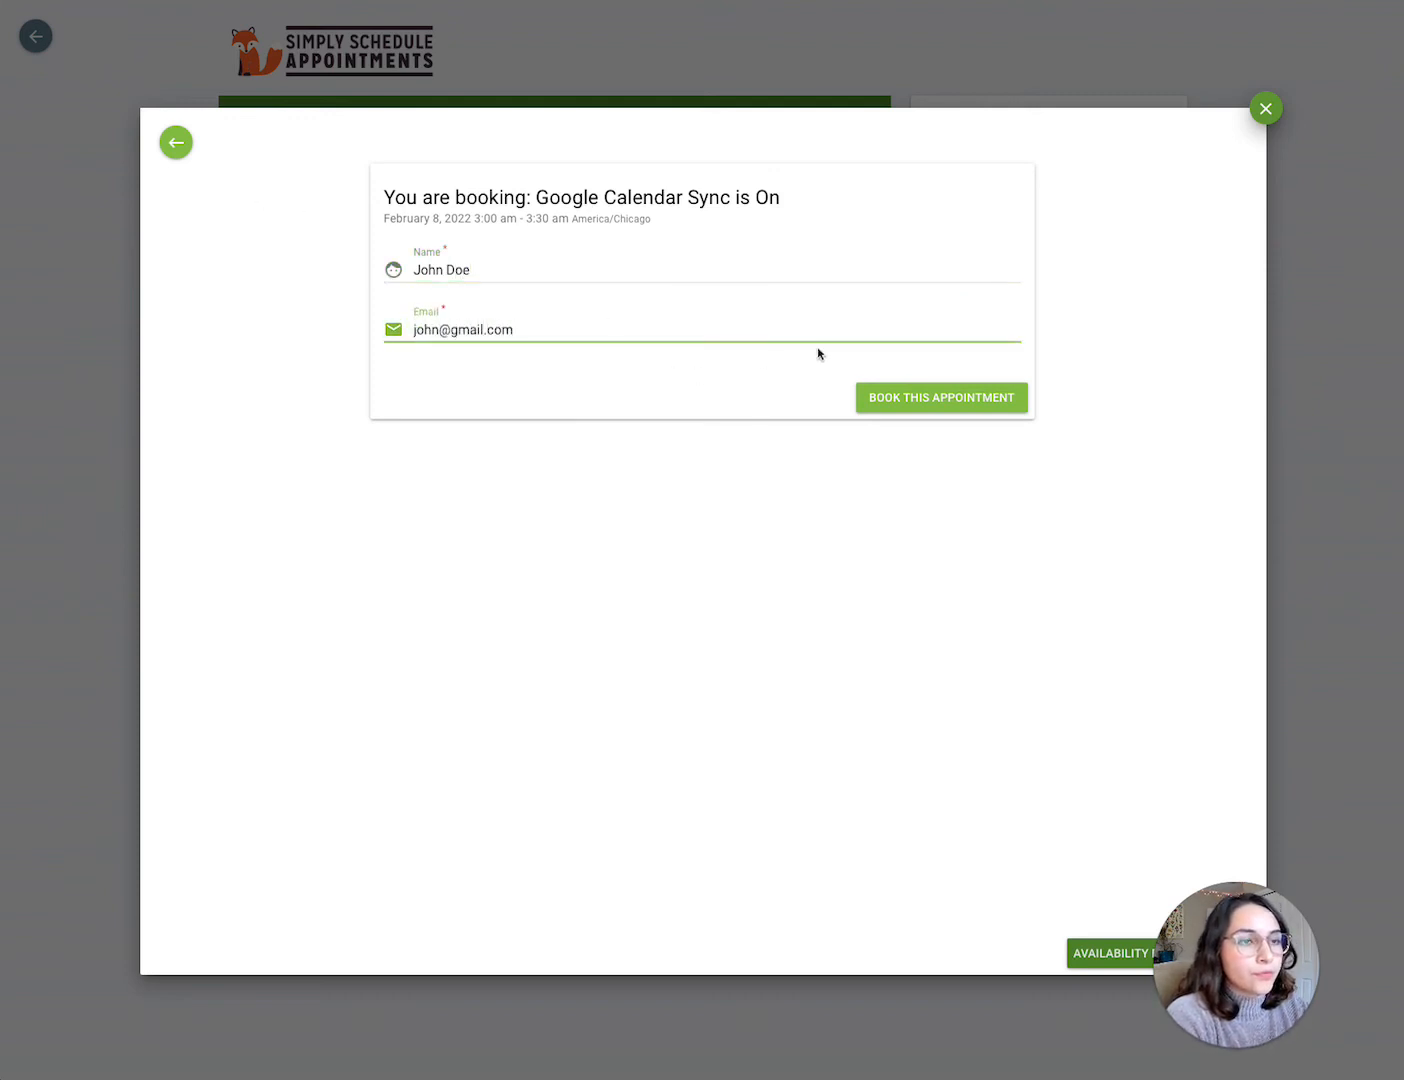
{"action": "left_click", "coordinate": [948, 390]}
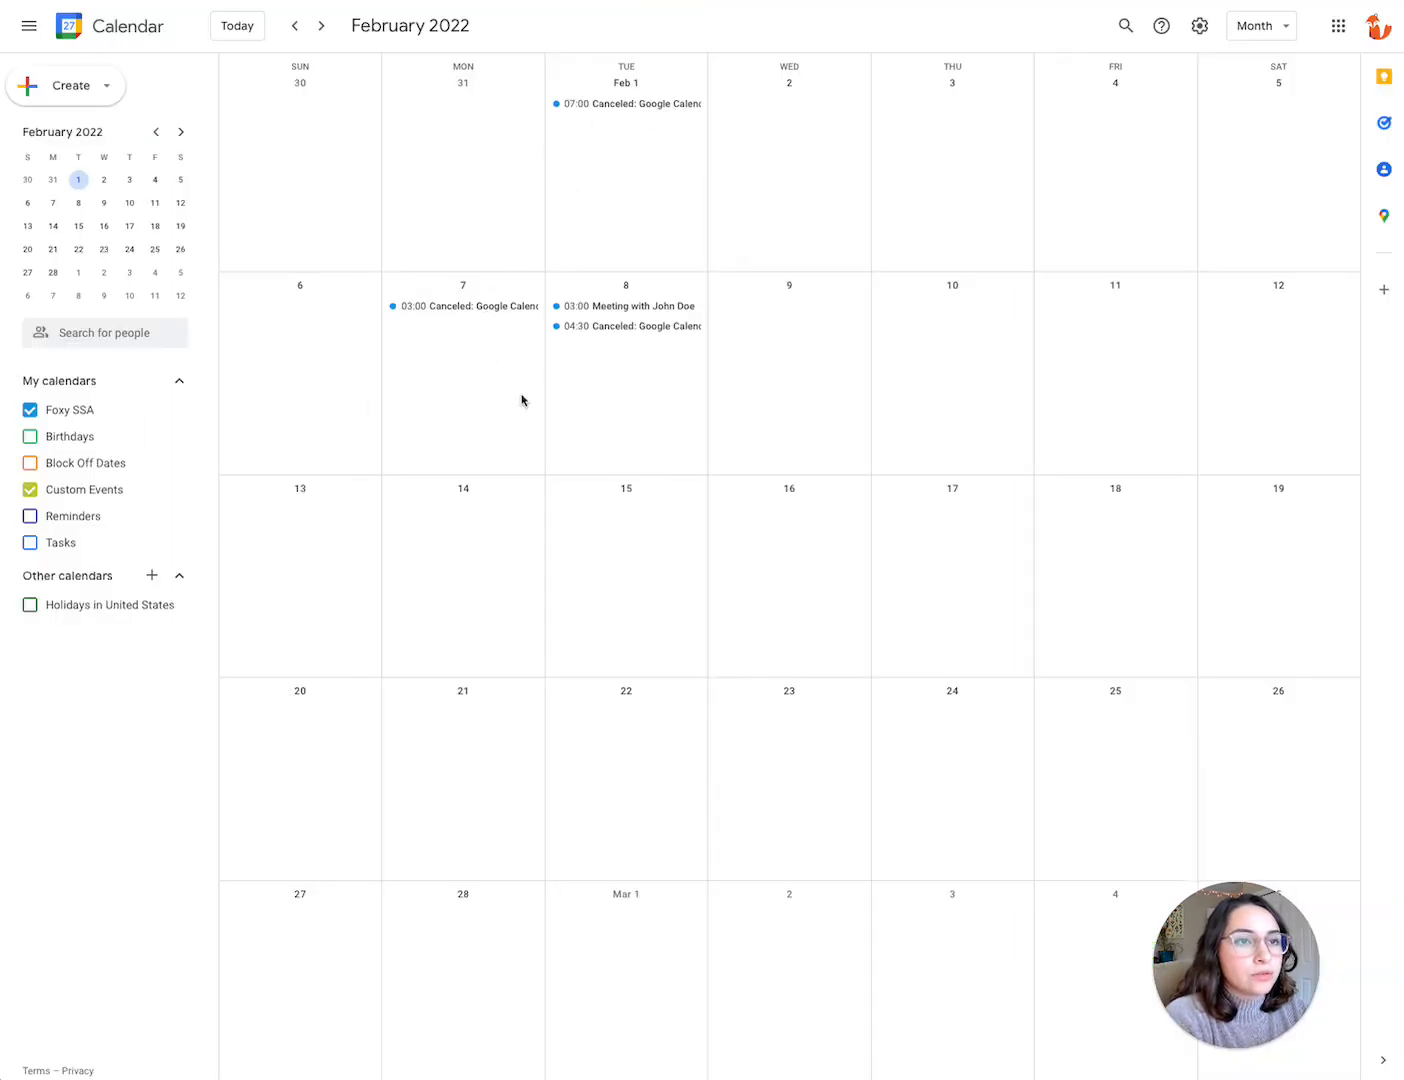
Step: Switch to Google Calendar and open the booked meeting on February 8 to review its title, location and details
{"action": "left_click", "coordinate": [589, 308]}
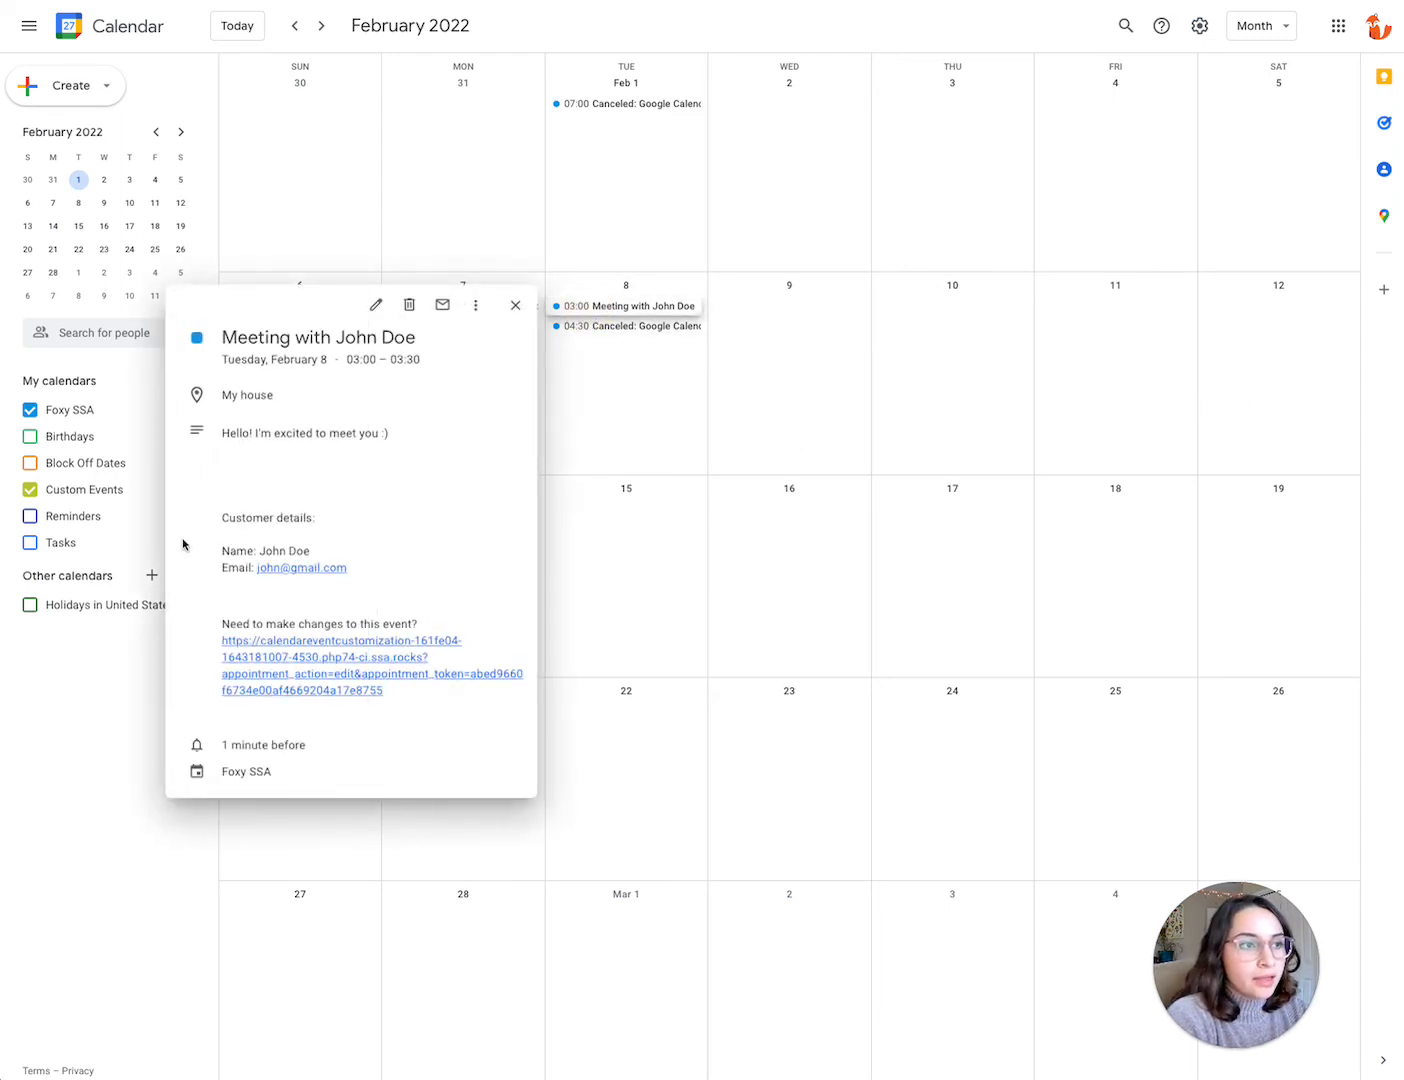
{"action": "left_click_drag", "start_coordinate": [222, 436], "coordinate": [473, 461]}
{"action": "left_click", "coordinate": [475, 462]}
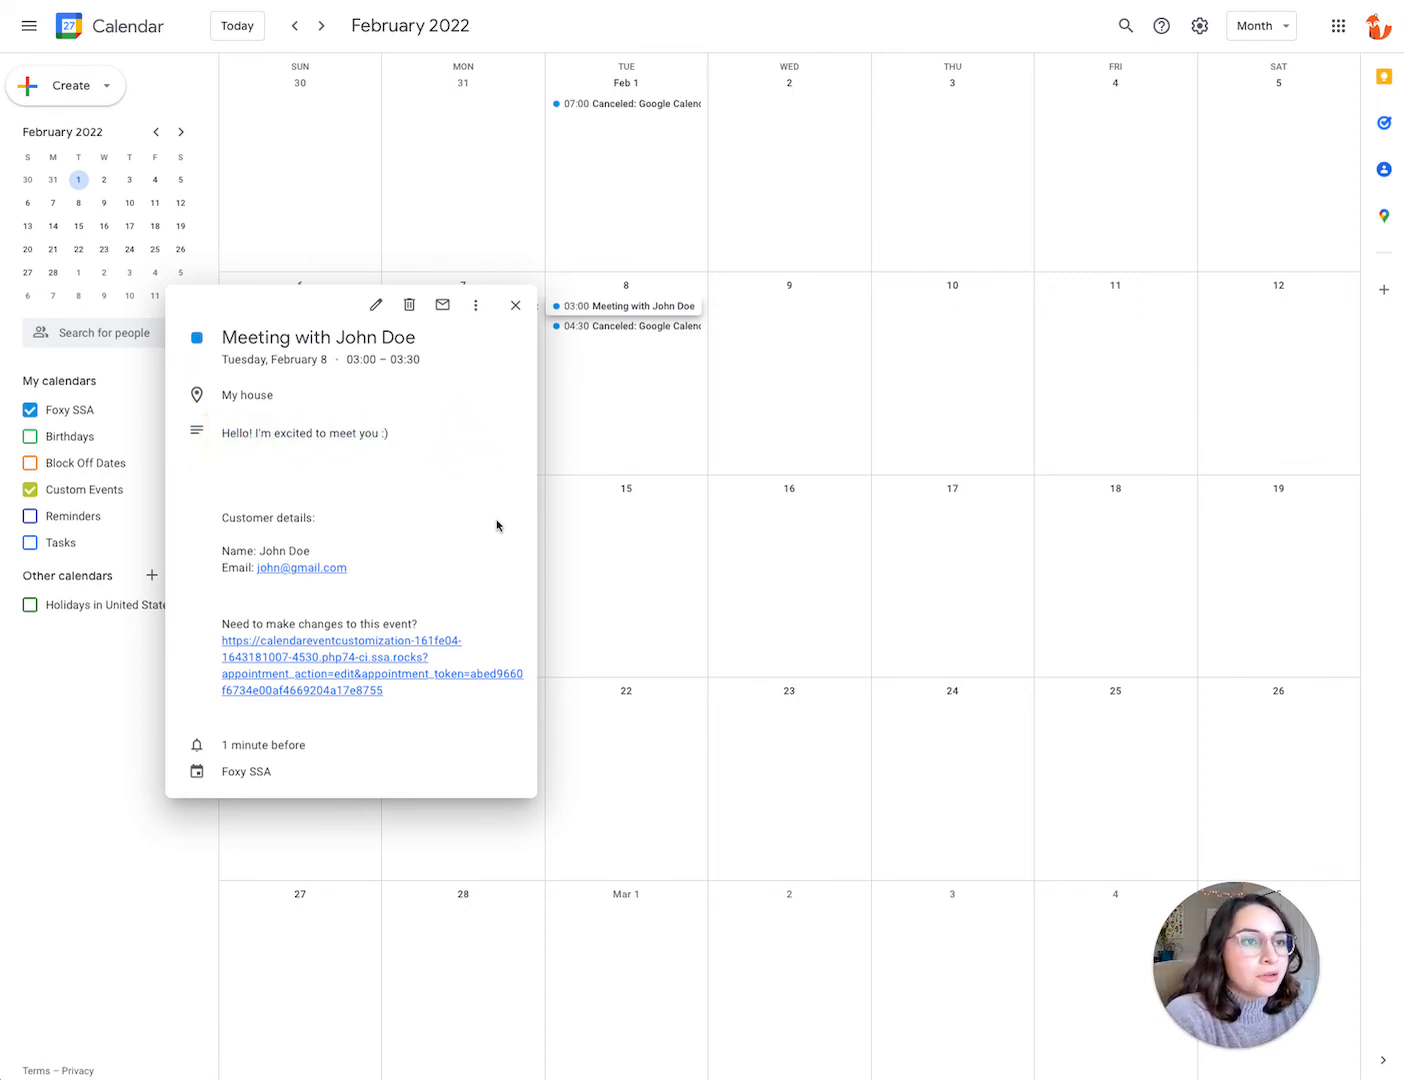
{"action": "left_click", "coordinate": [708, 450]}
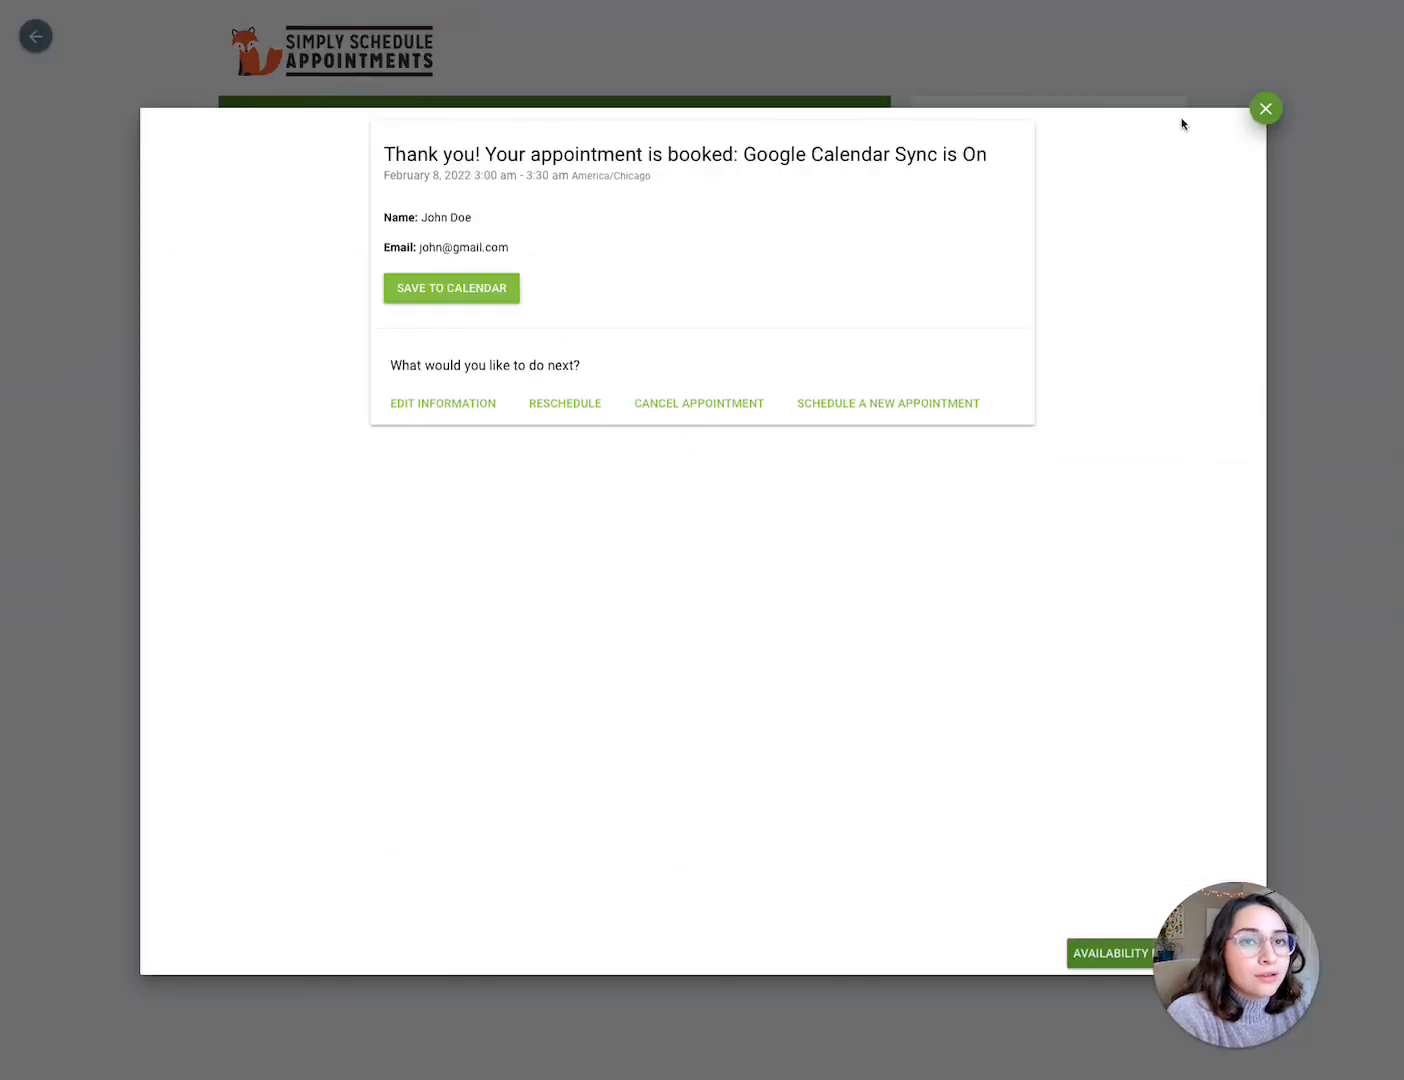
Step: Close the booking window and return to the Google settings' calendar event customization
{"action": "left_click", "coordinate": [1266, 110]}
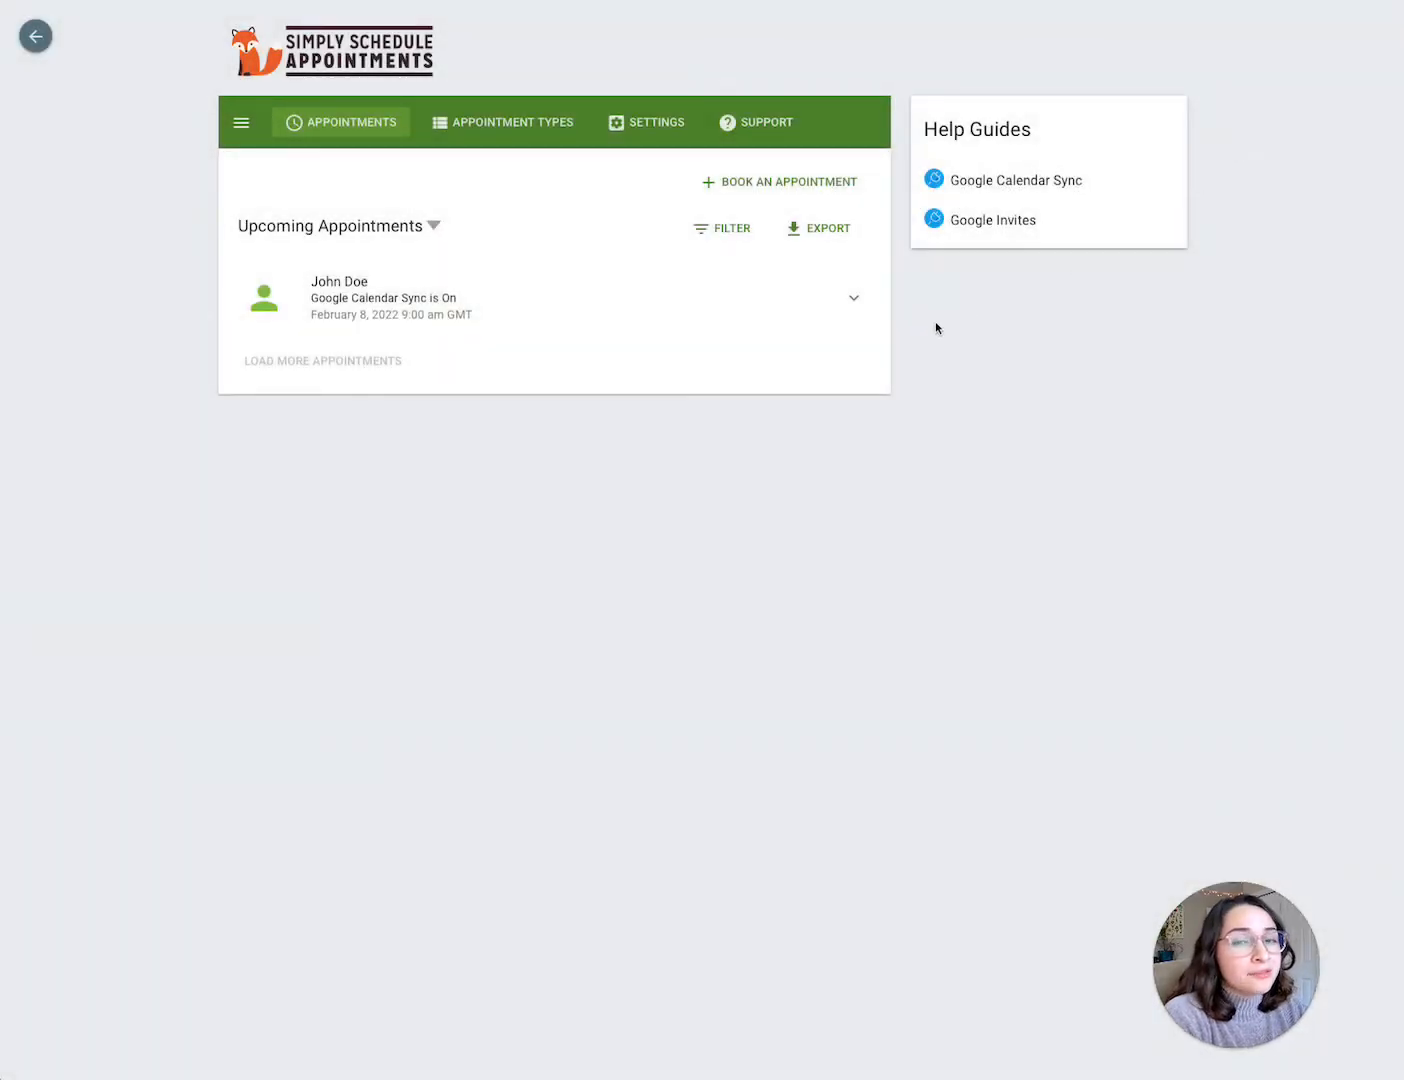
{"action": "left_click", "coordinate": [669, 137]}
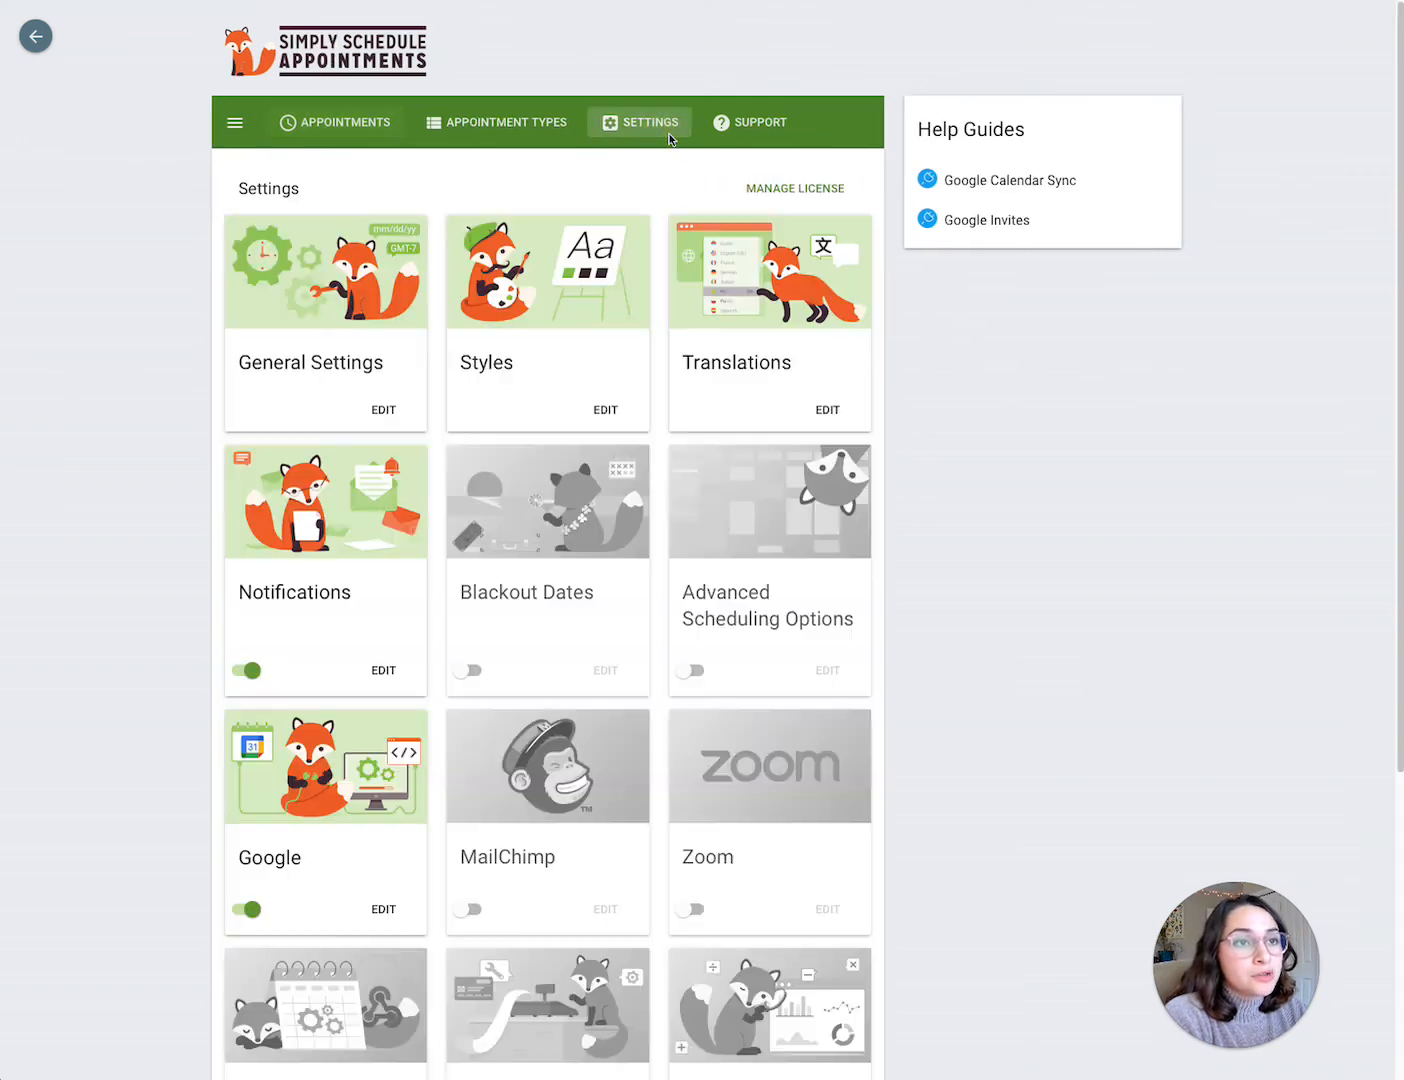
{"action": "scroll", "coordinate": [470, 620], "scroll_direction": "down", "scroll_amount": 4}
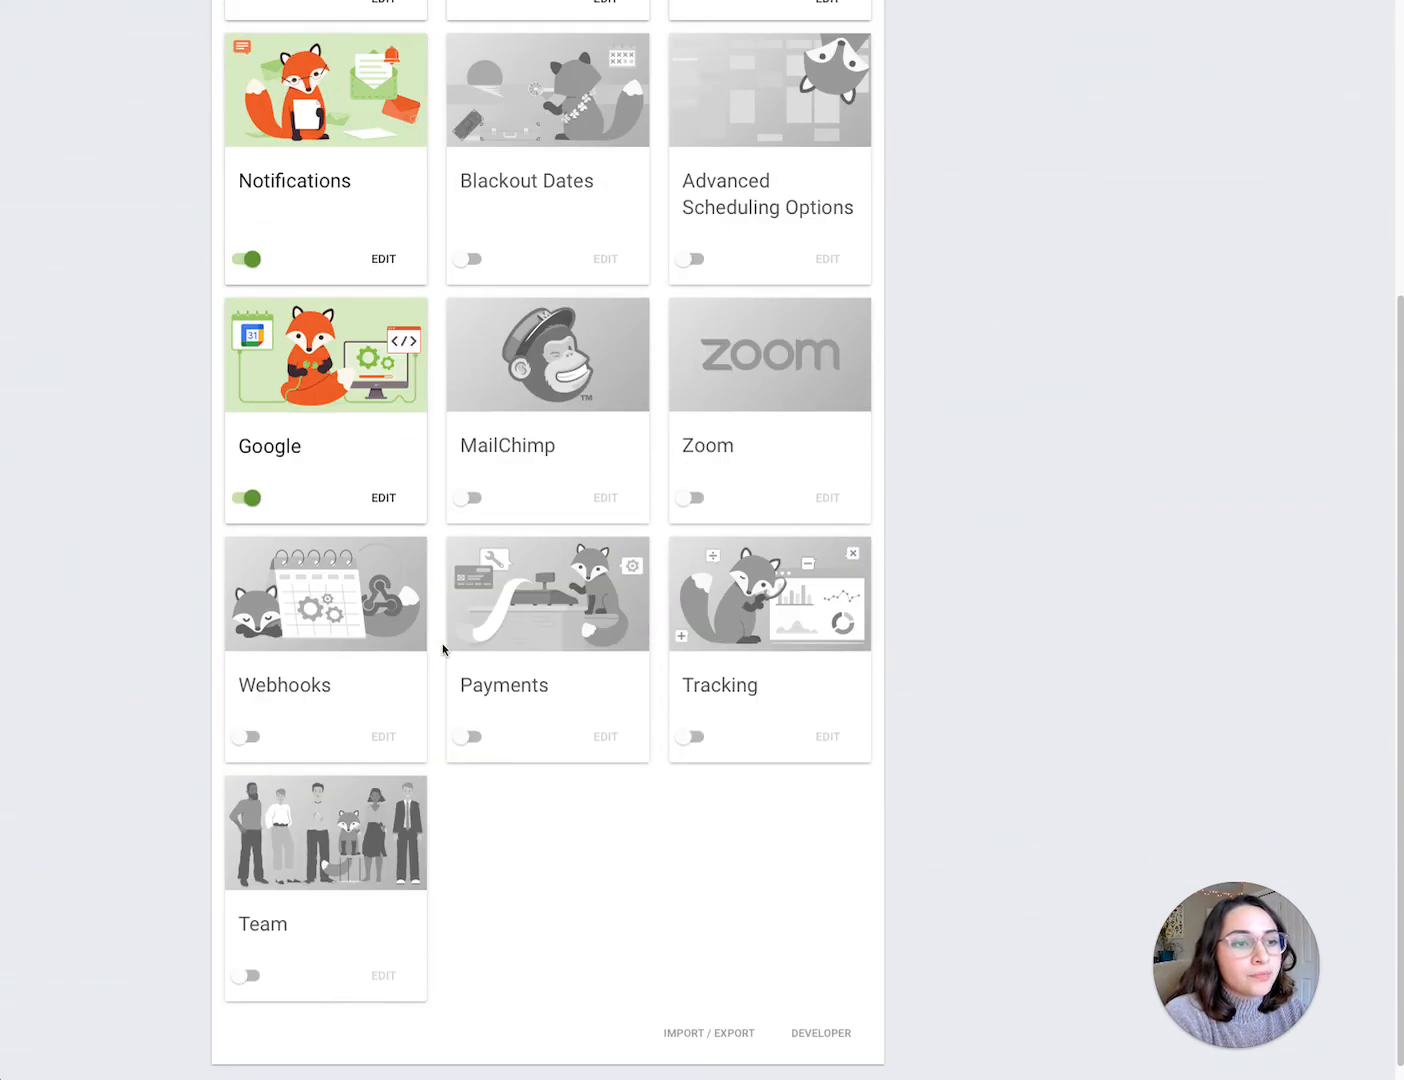
{"action": "left_click", "coordinate": [325, 460]}
{"action": "scroll", "coordinate": [481, 580], "scroll_direction": "down", "scroll_amount": 3}
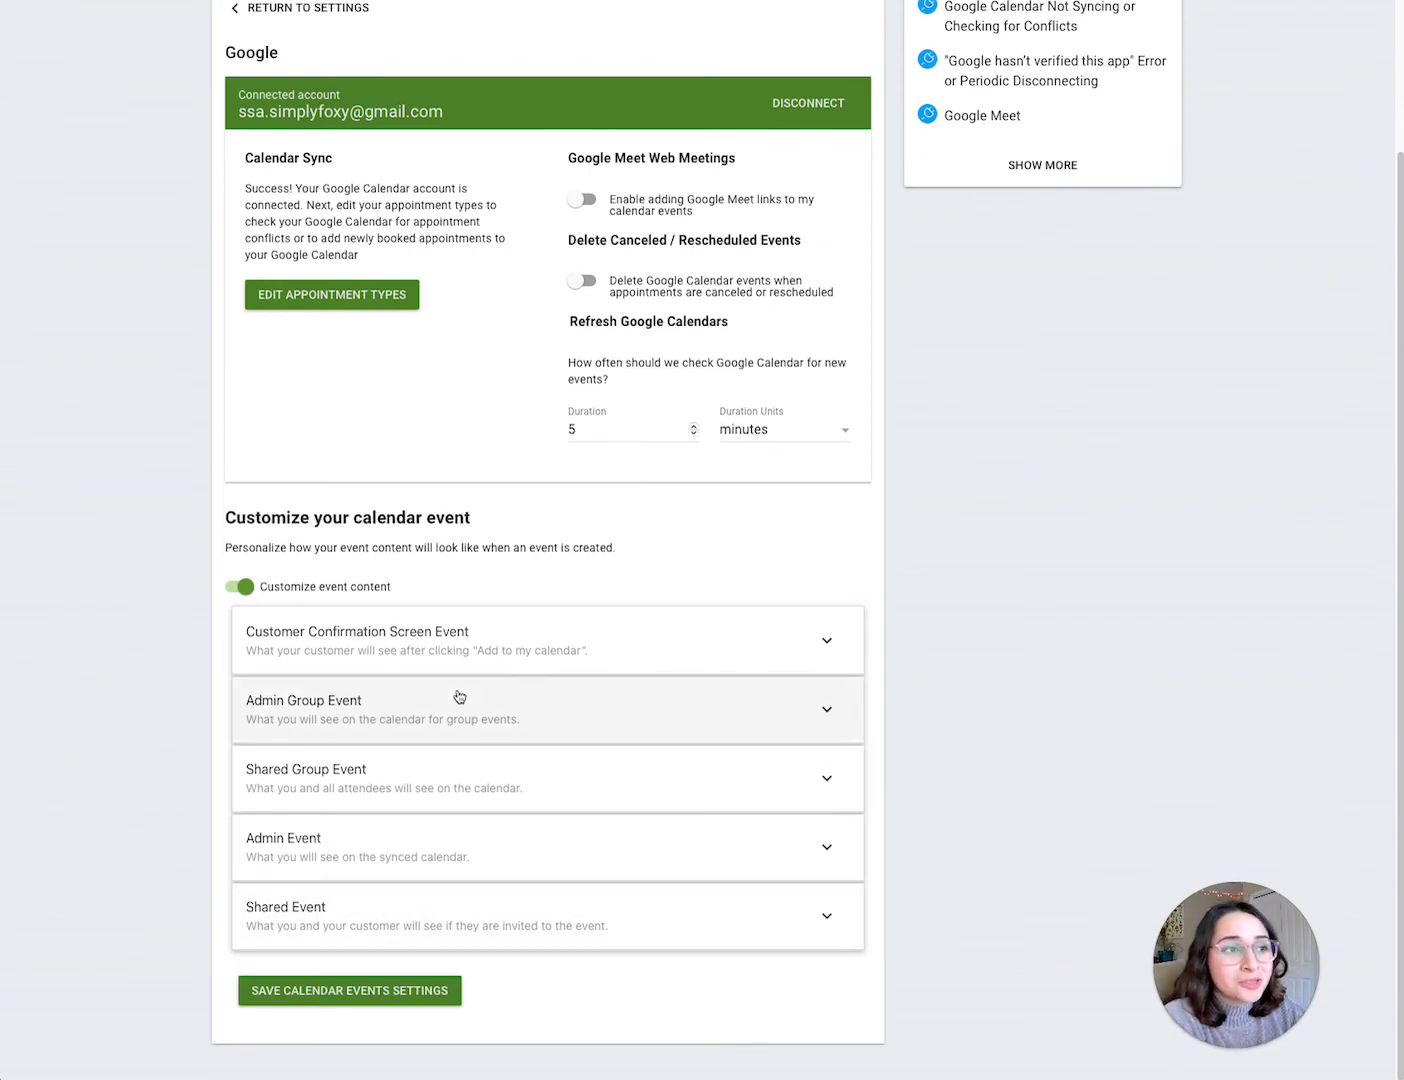
{"action": "scroll", "coordinate": [459, 710], "scroll_direction": "up", "scroll_amount": 1}
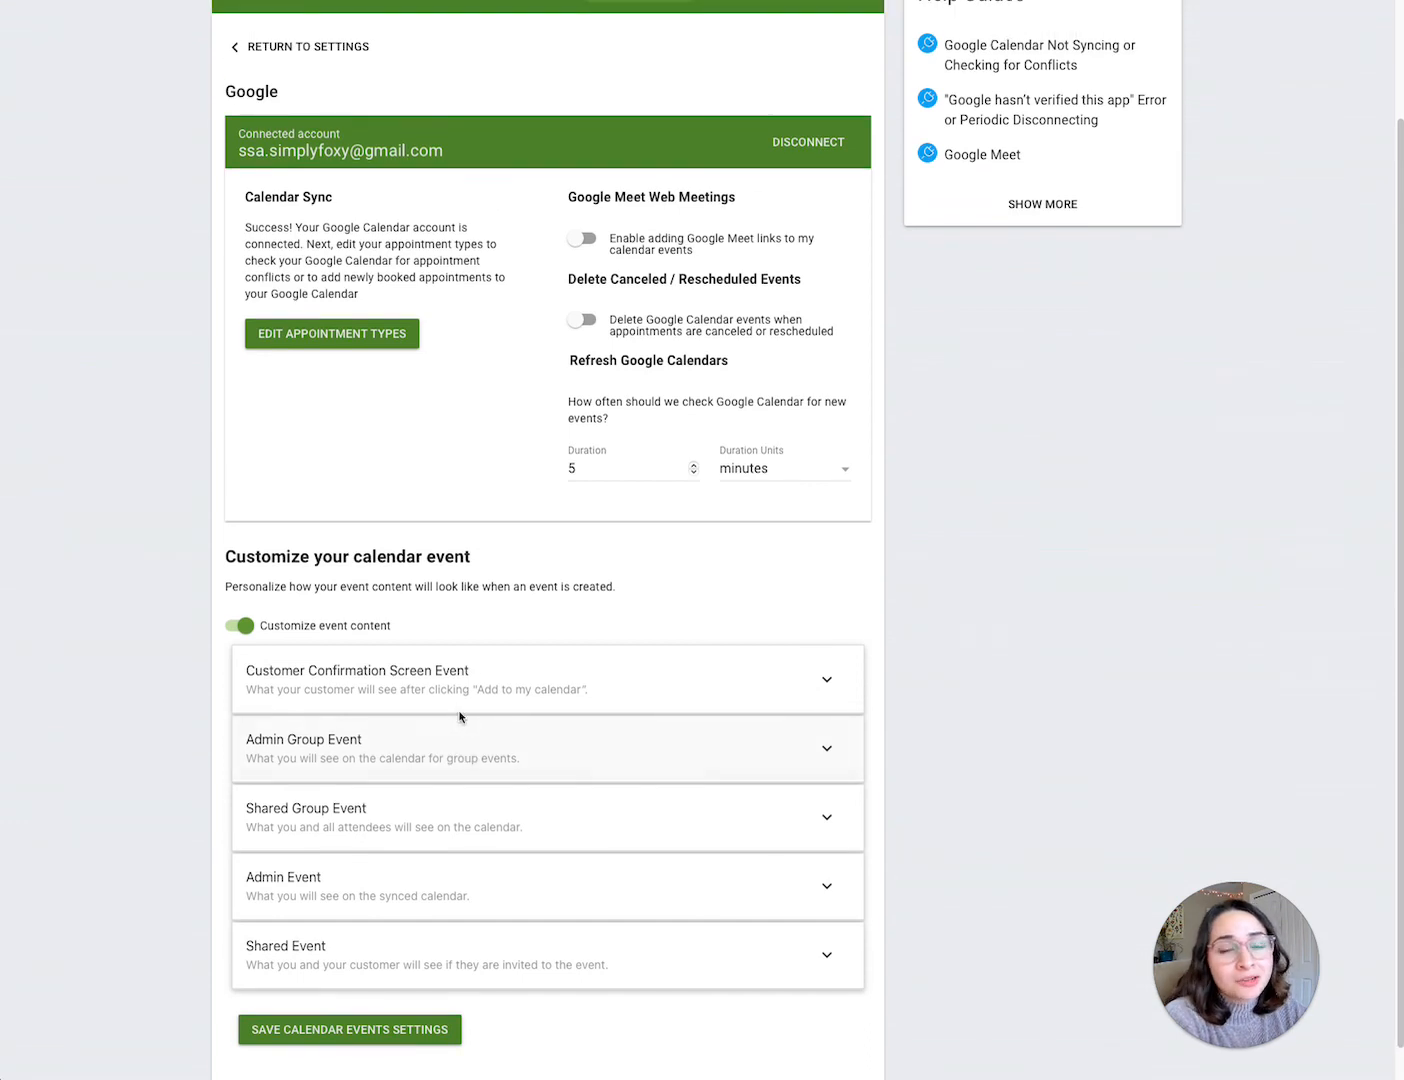
{"action": "scroll", "coordinate": [462, 712], "scroll_direction": "up", "scroll_amount": 1}
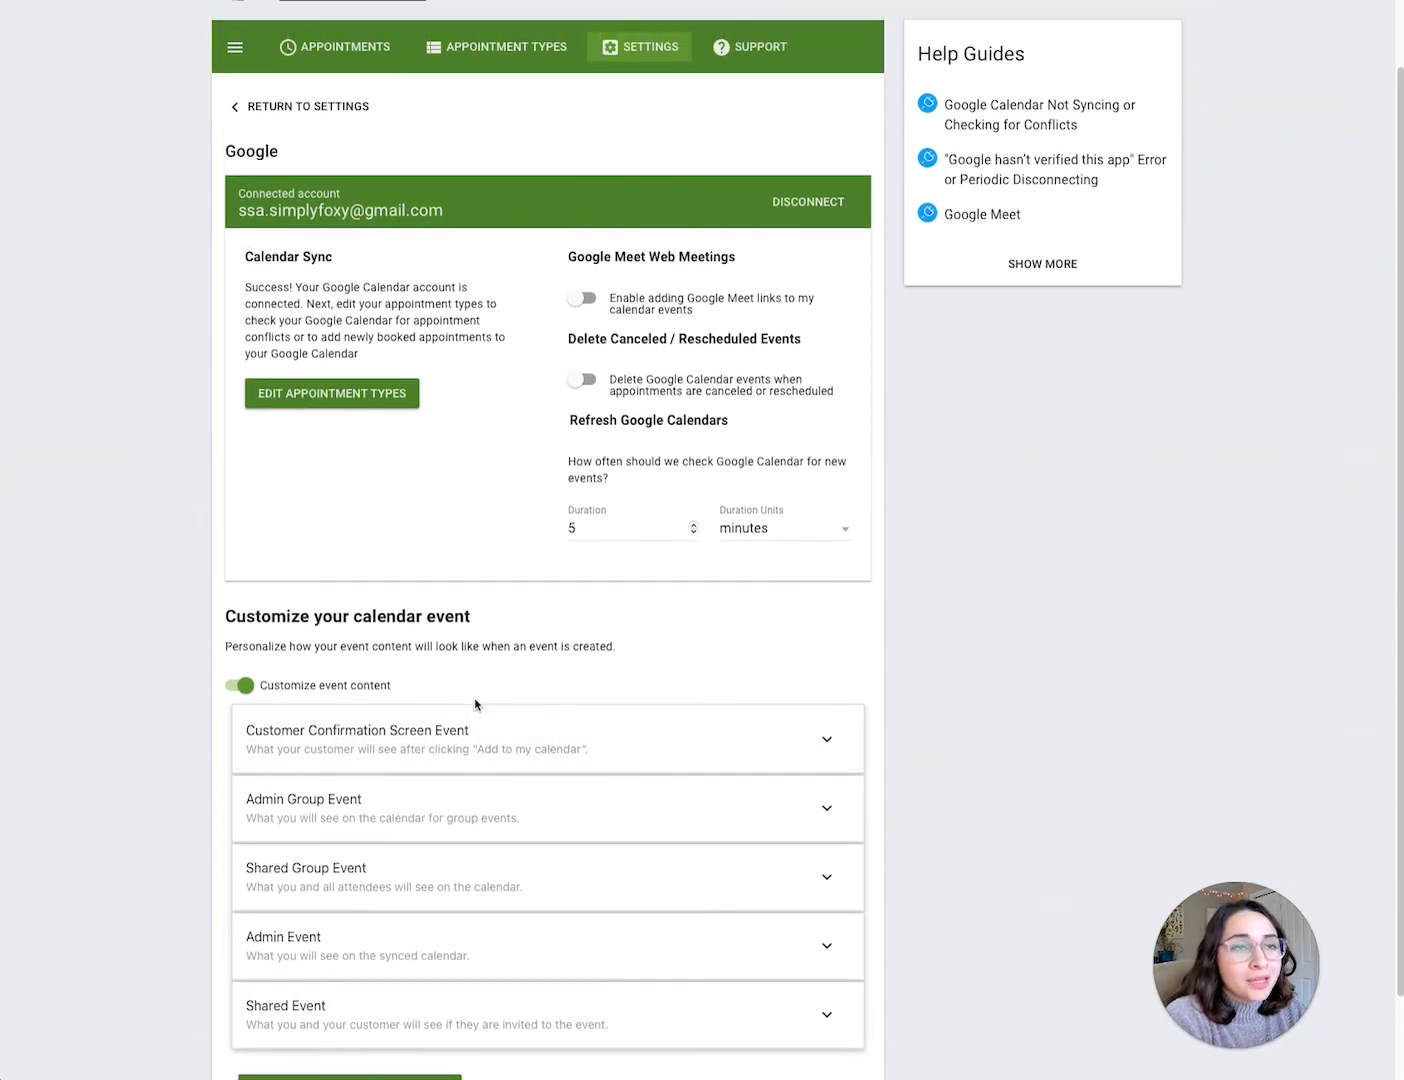